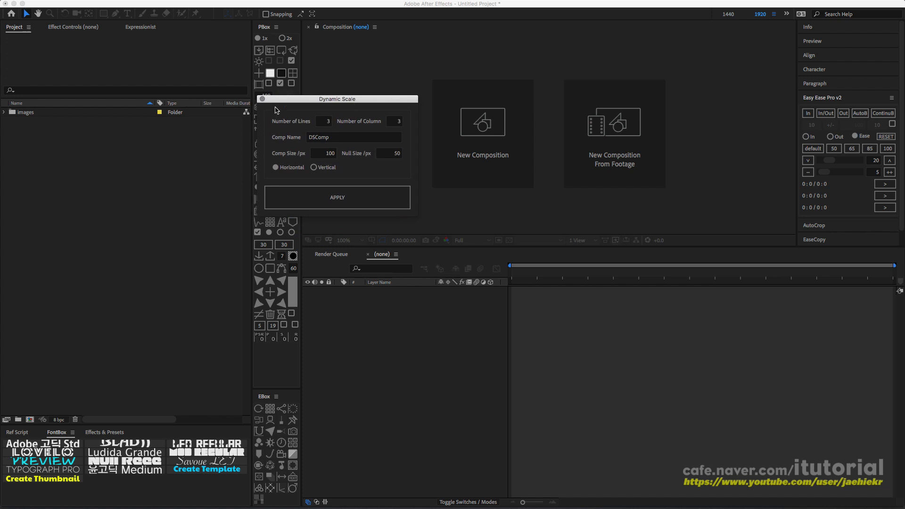
- Close the Dynamic Scale dialog, switch to Chrome and play the reference video of the adjacent-text scaling animation
{"action": "left_click", "coordinate": [262, 99]}
{"action": "key", "text": "super+Tab"}
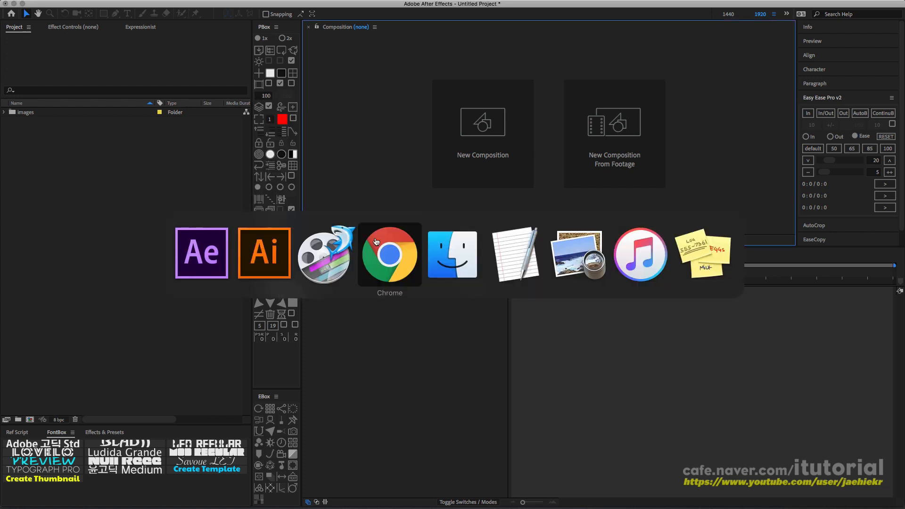
{"action": "left_click", "coordinate": [395, 263]}
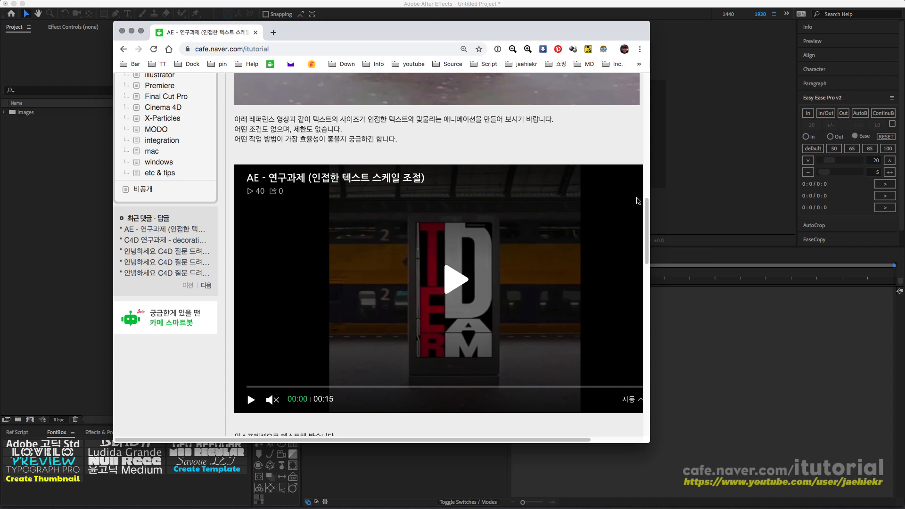
{"action": "scroll", "coordinate": [479, 271], "scroll_direction": "down", "scroll_amount": 1}
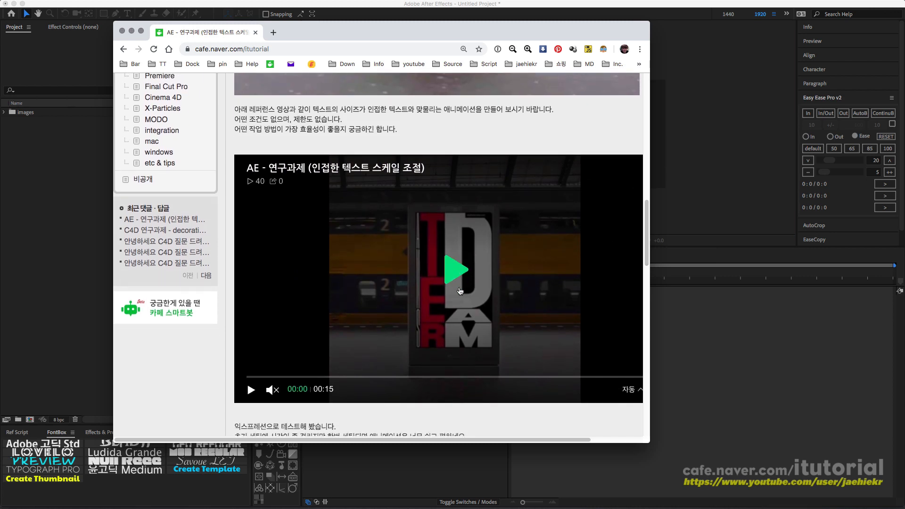
{"action": "left_click", "coordinate": [460, 291]}
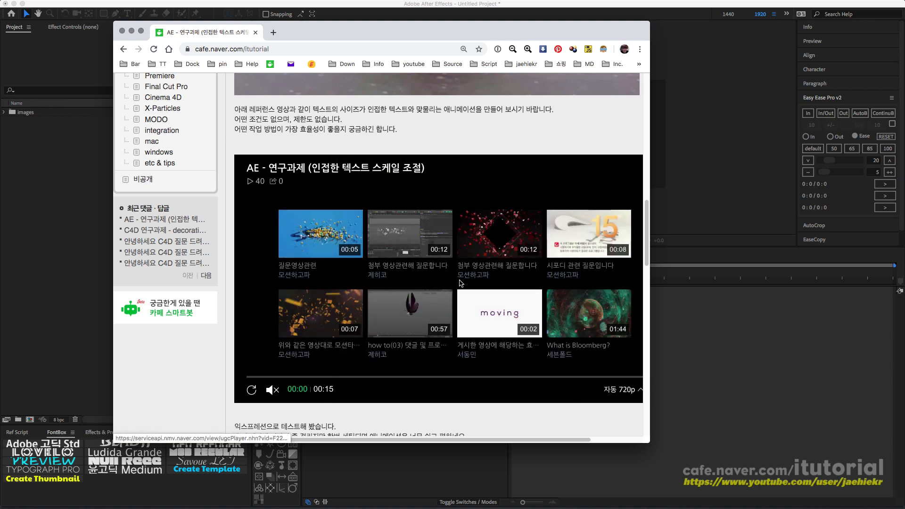
- Return to After Effects and create a new composition with the HDV/HDTV 720 29.97 preset
{"action": "key", "text": "super+Tab"}
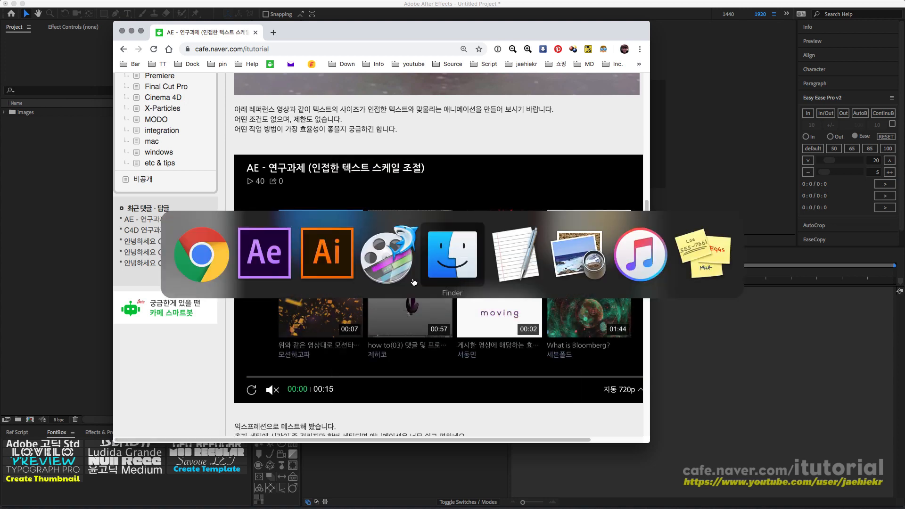
{"action": "left_click", "coordinate": [287, 265]}
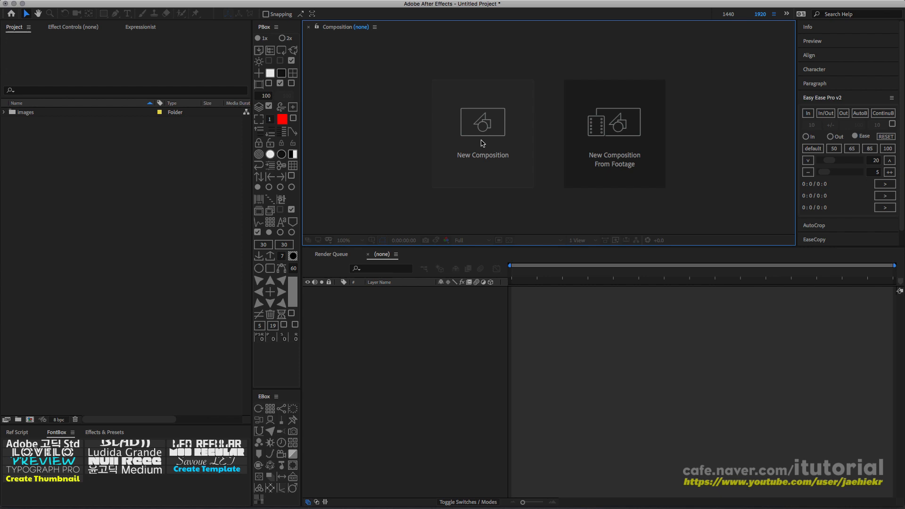
{"action": "left_click", "coordinate": [492, 130]}
{"action": "left_click_drag", "start_coordinate": [298, 52], "coordinate": [356, 56]}
{"action": "left_click", "coordinate": [349, 103]}
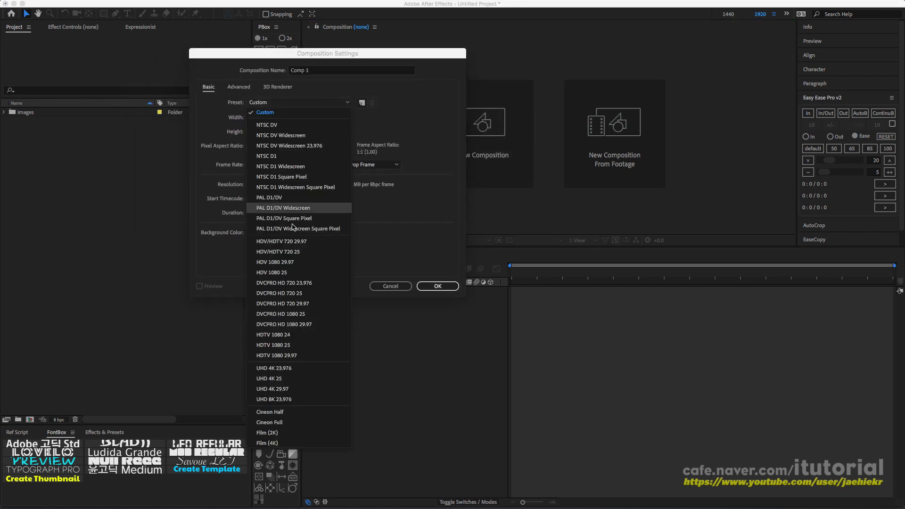
{"action": "left_click", "coordinate": [290, 244]}
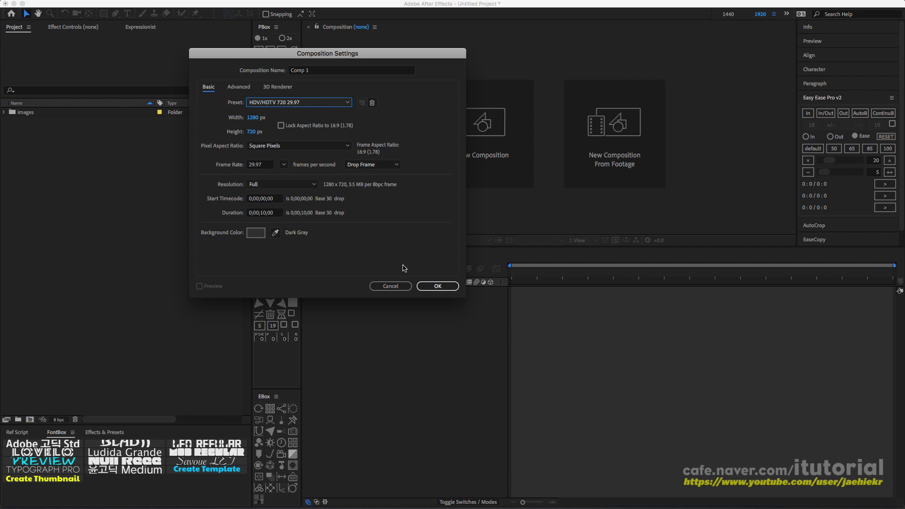
{"action": "left_click", "coordinate": [430, 285]}
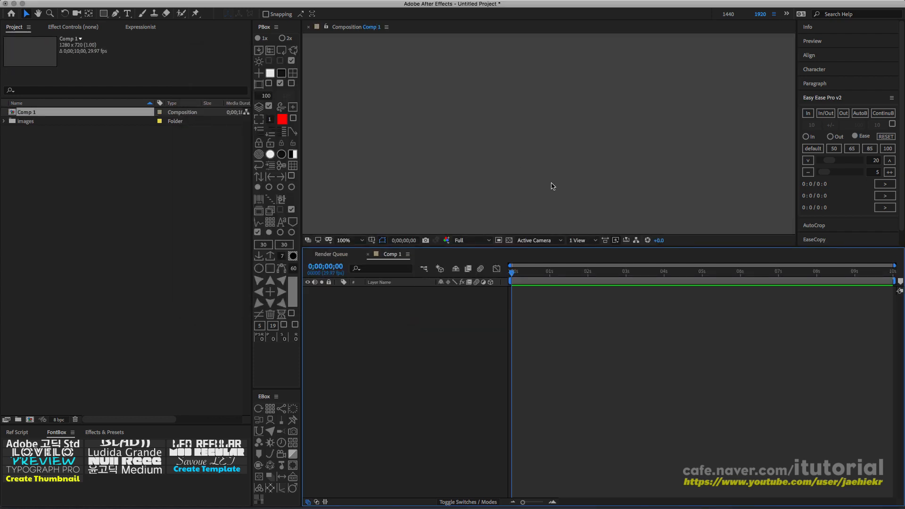
{"action": "scroll", "coordinate": [553, 180], "scroll_direction": "down", "scroll_amount": 1}
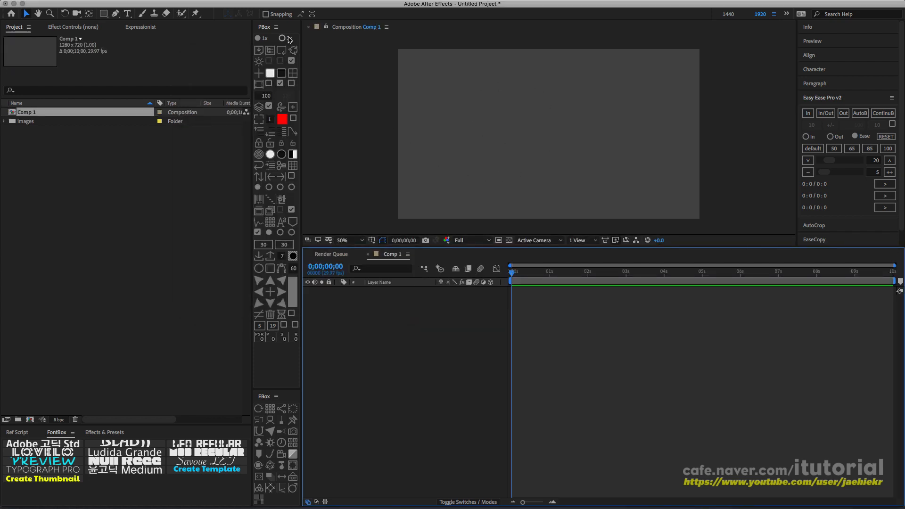
- Cycle the composition's background colour through white and black and back to dark gray
{"action": "left_click", "coordinate": [283, 51]}
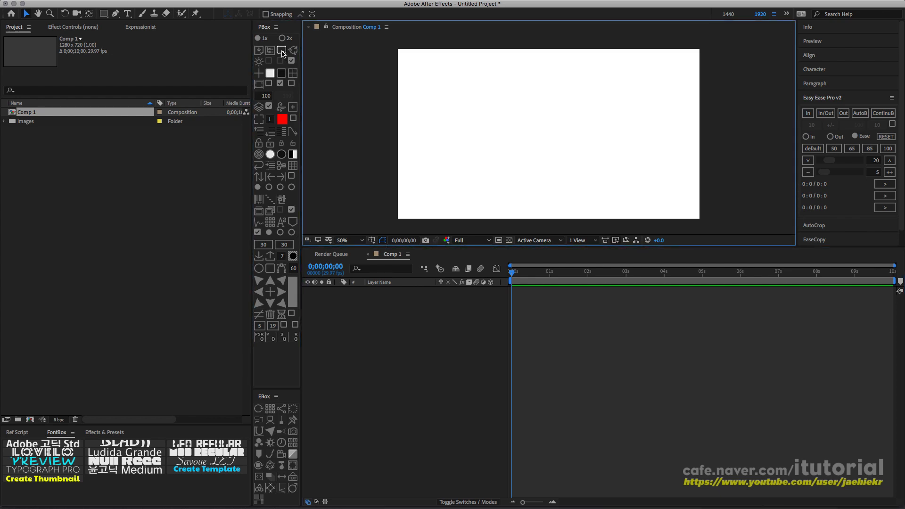
{"action": "left_click", "coordinate": [282, 51]}
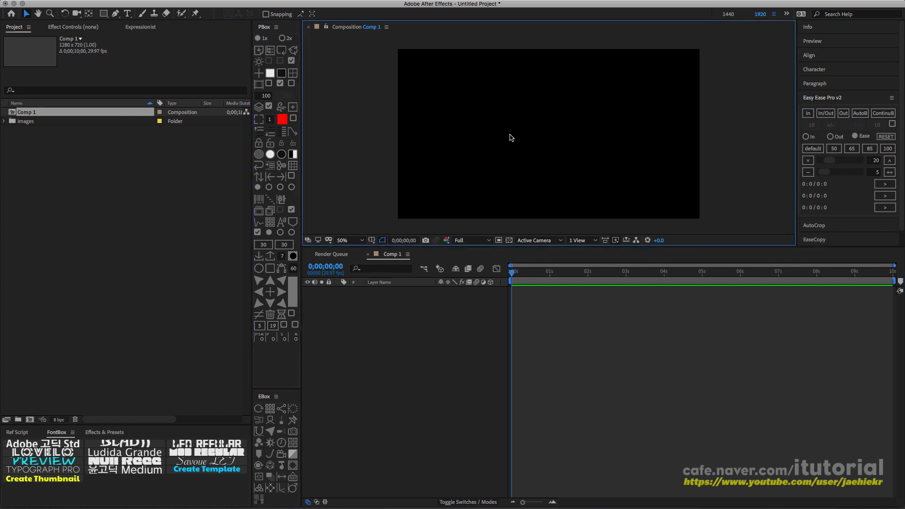
{"action": "left_click", "coordinate": [285, 52]}
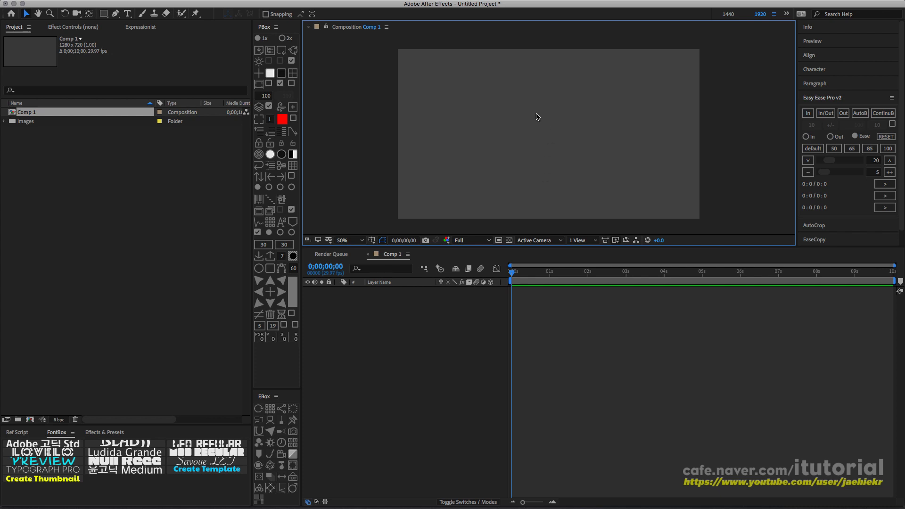
- Open the Dynamic Scale script dialog and set the comp name to sss, keeping 3 lines and 3 columns
{"action": "left_click", "coordinate": [258, 500]}
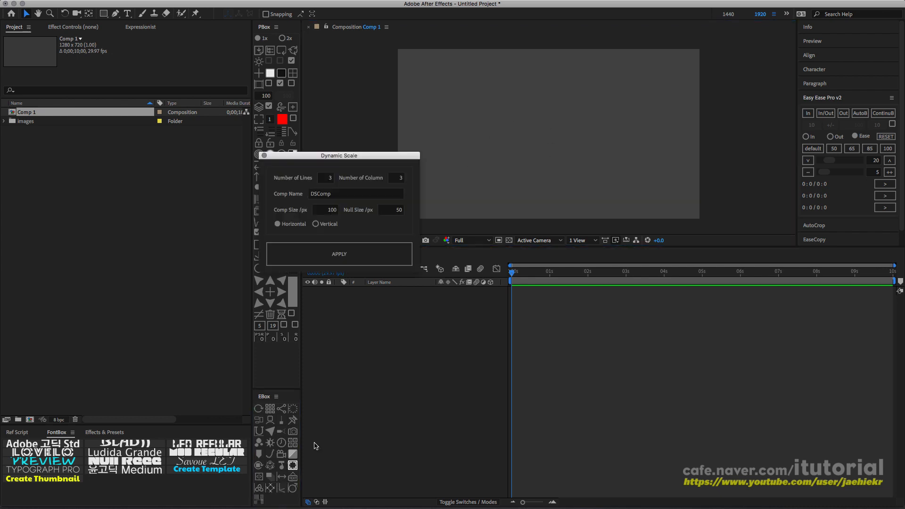
{"action": "left_click_drag", "start_coordinate": [370, 155], "coordinate": [342, 87]}
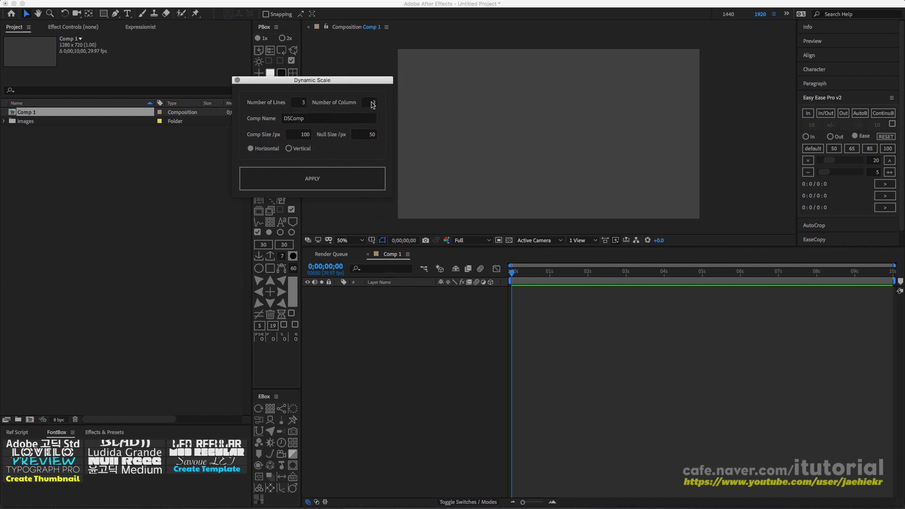
{"action": "left_click", "coordinate": [299, 102]}
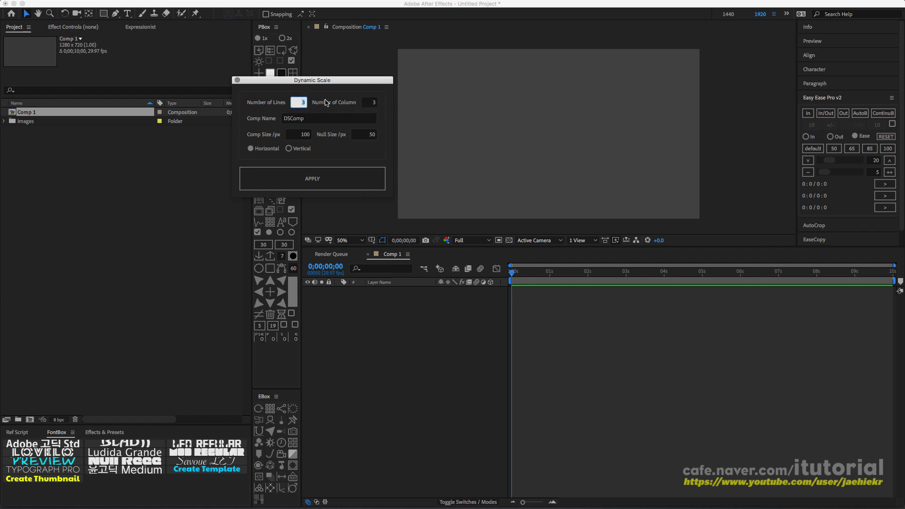
{"action": "left_click", "coordinate": [371, 103]}
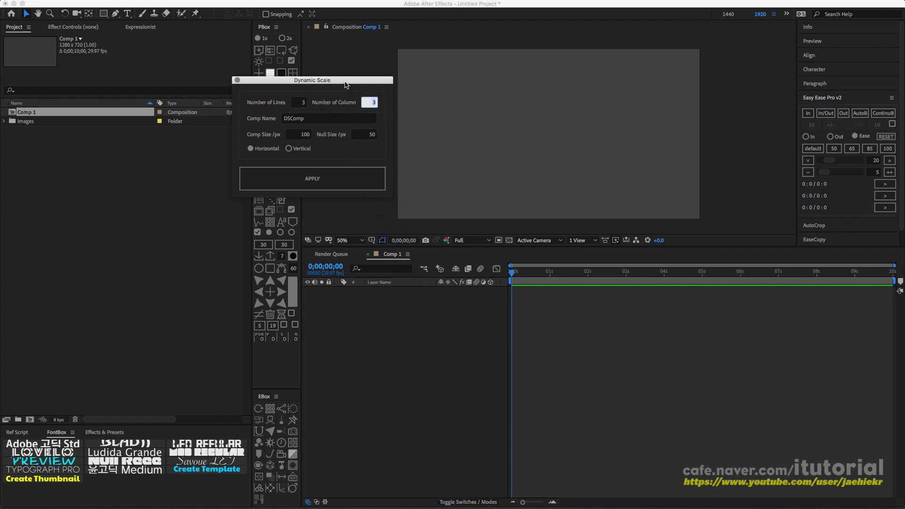
{"action": "left_click_drag", "start_coordinate": [345, 81], "coordinate": [344, 80]}
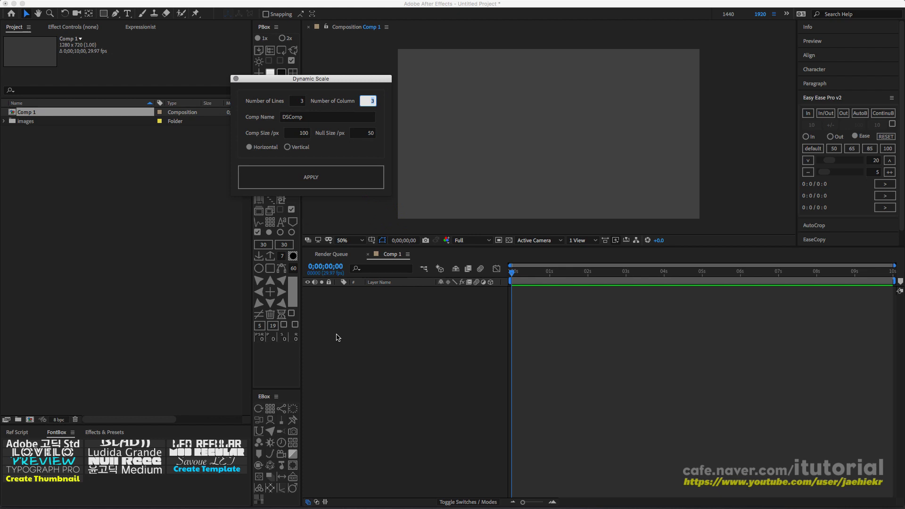
{"action": "left_click", "coordinate": [310, 119]}
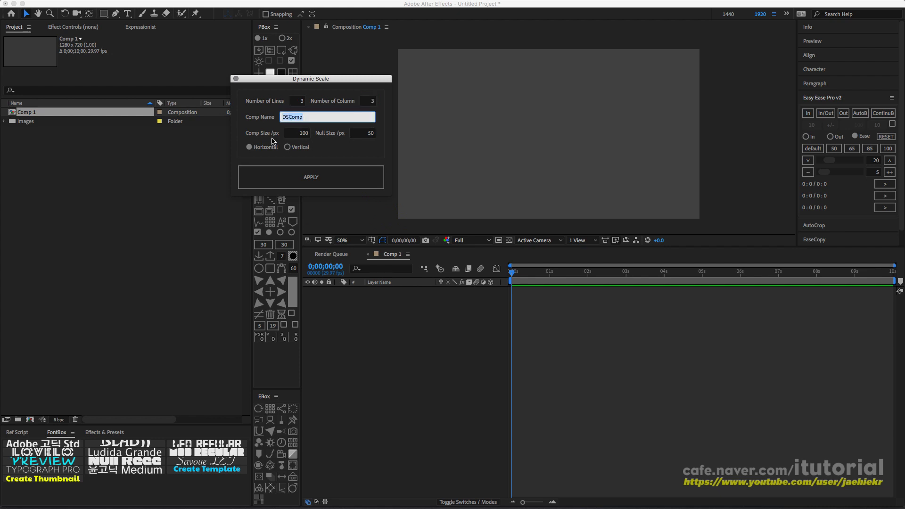
{"action": "type", "text": "ㄴㄴㄴ"}
{"action": "left_click_drag", "start_coordinate": [308, 117], "coordinate": [248, 117]}
{"action": "type", "text": "sss"}
{"action": "left_click", "coordinate": [260, 119]}
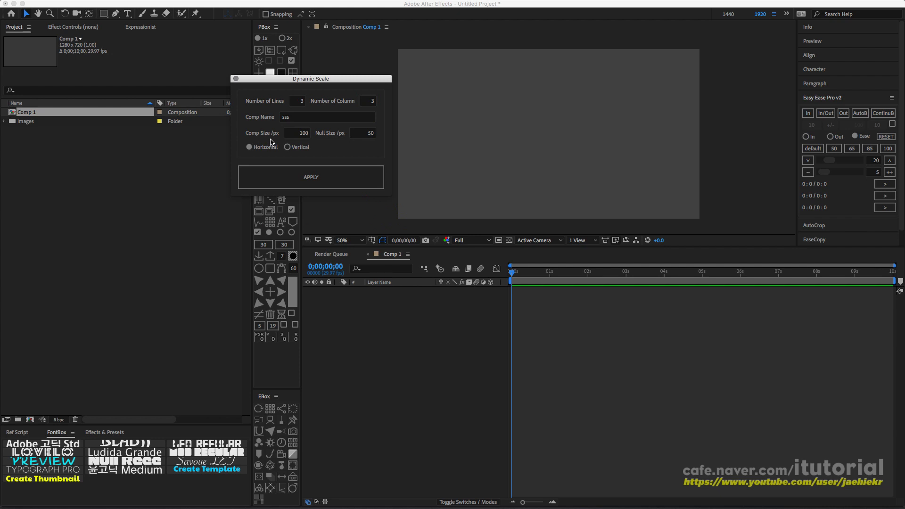
- Set the comp size to 200 px and the null size to 100 px, and generate the horizontal Dynamic Scale grid
{"action": "left_click", "coordinate": [302, 133]}
{"action": "type", "text": "500"}
{"action": "double_click", "coordinate": [299, 132]}
{"action": "type", "text": "200"}
{"action": "left_click", "coordinate": [368, 134]}
{"action": "left_click_drag", "start_coordinate": [333, 81], "coordinate": [334, 92]}
{"action": "left_click", "coordinate": [313, 194]}
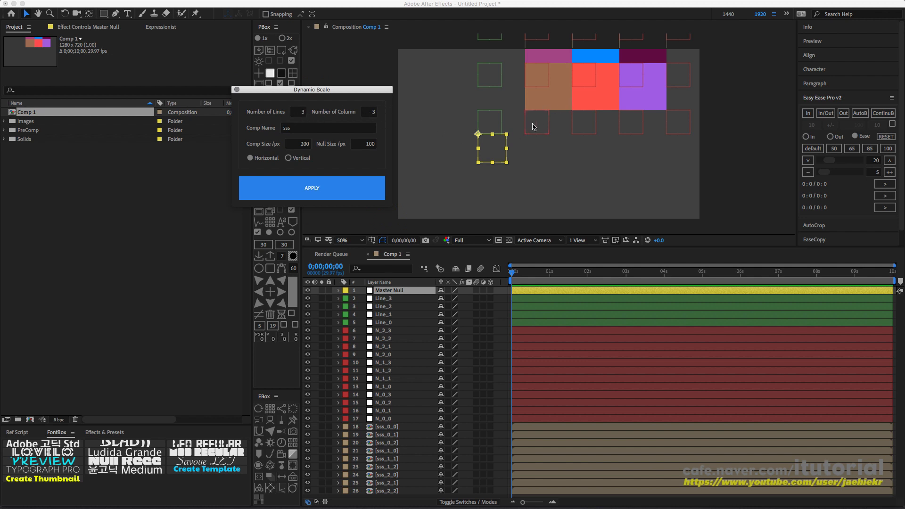
- Move the Master Null to the composition's lower edge and scale it down to shrink the whole grid
{"action": "left_click", "coordinate": [391, 283]}
{"action": "left_click", "coordinate": [391, 282]}
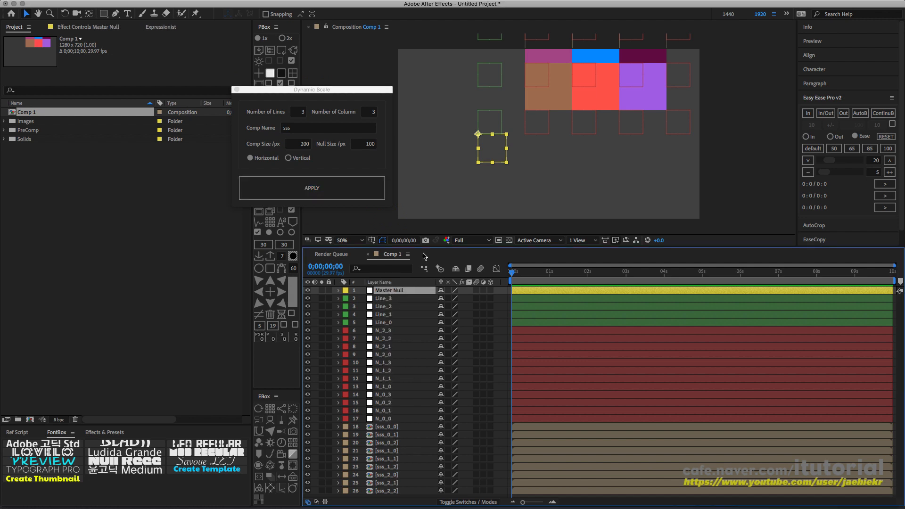
{"action": "left_click_drag", "start_coordinate": [490, 151], "coordinate": [450, 226]}
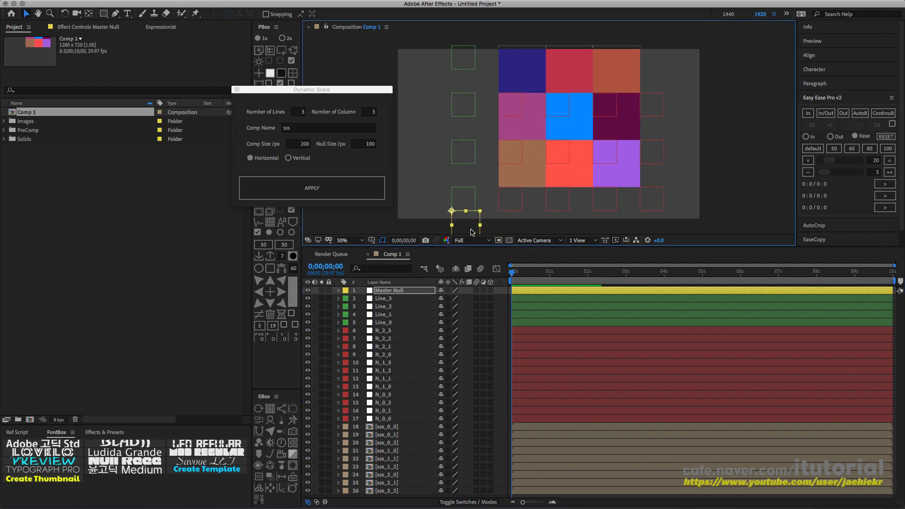
{"action": "key", "text": "s"}
{"action": "left_click_drag", "start_coordinate": [453, 300], "coordinate": [458, 254]}
- Try rotating the Master Null, undo the rotation, and move the null up and right to centre the grid
{"action": "key", "text": "r"}
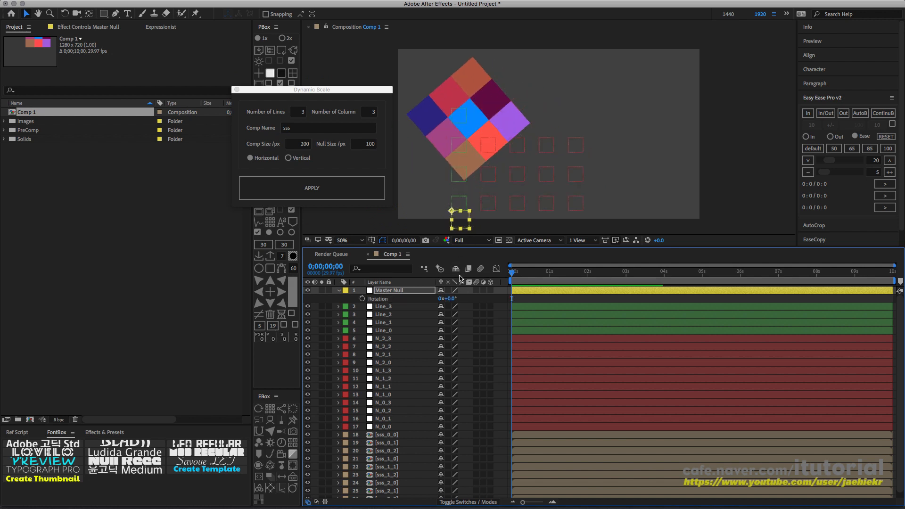
{"action": "key", "text": "ctrl+z"}
{"action": "left_click_drag", "start_coordinate": [464, 218], "coordinate": [487, 188]}
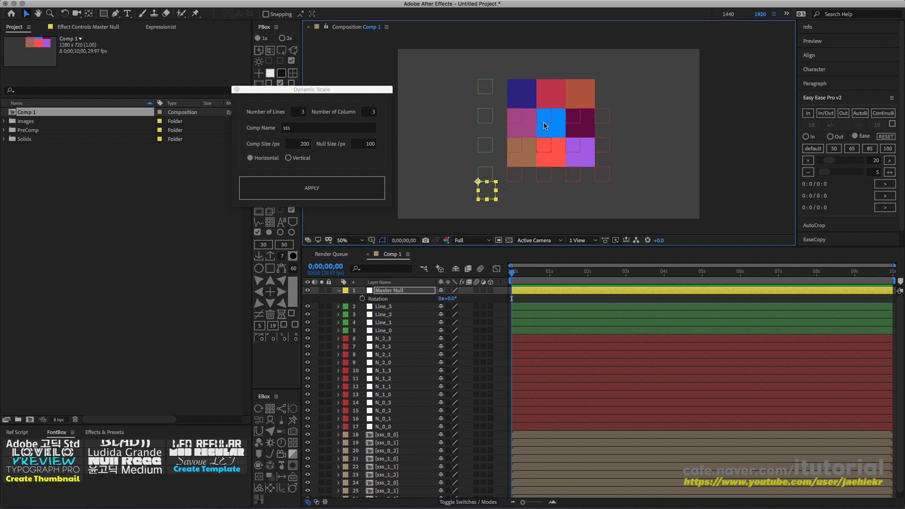
- Examine the bottom-row column nulls and the line nulls Line_0 to Line_3 by selecting each one in turn
{"action": "left_click", "coordinate": [514, 176]}
{"action": "left_click", "coordinate": [544, 177]}
{"action": "left_click", "coordinate": [572, 178]}
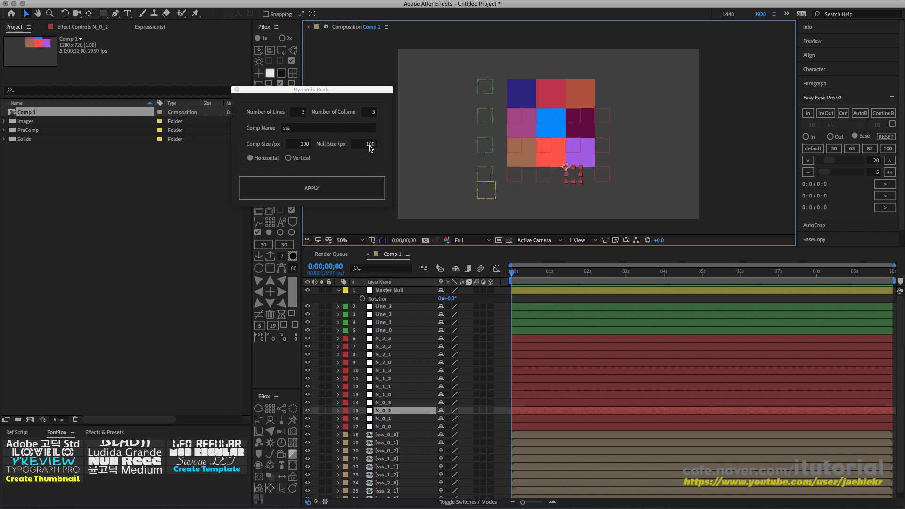
{"action": "left_click", "coordinate": [485, 175]}
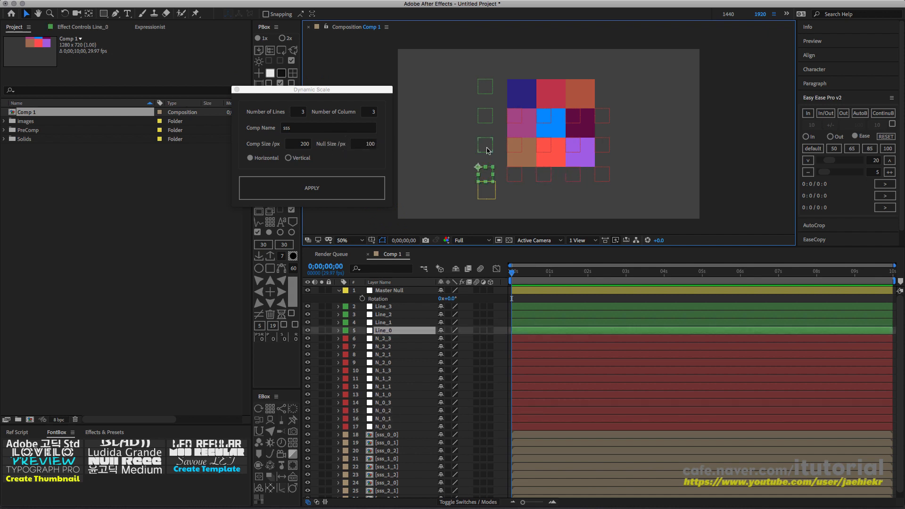
{"action": "left_click", "coordinate": [487, 147]}
{"action": "left_click", "coordinate": [488, 117]}
{"action": "left_click", "coordinate": [489, 90]}
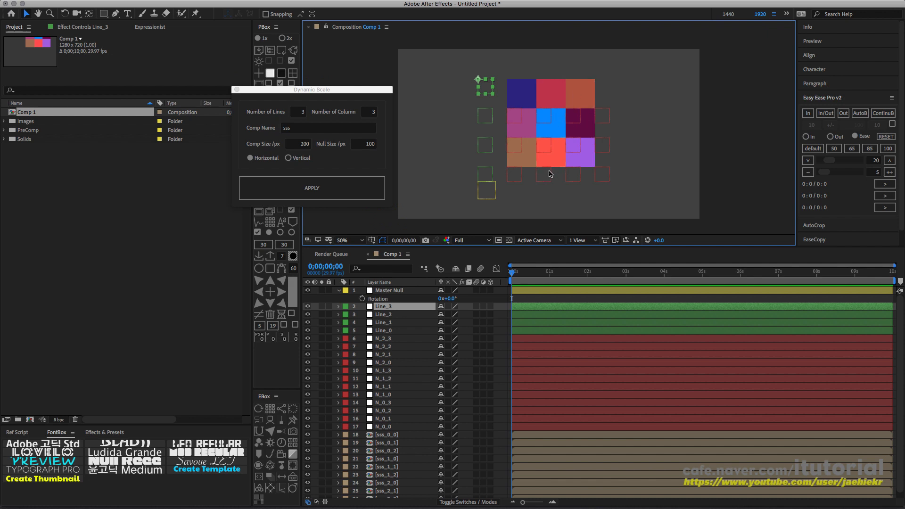
- Shift column nulls N_0_1, N_0_2 and N_1_1 horizontally and line nulls Line_1 and Line_2 vertically to resize the grid cells
{"action": "left_click_drag", "start_coordinate": [544, 177], "coordinate": [592, 177]}
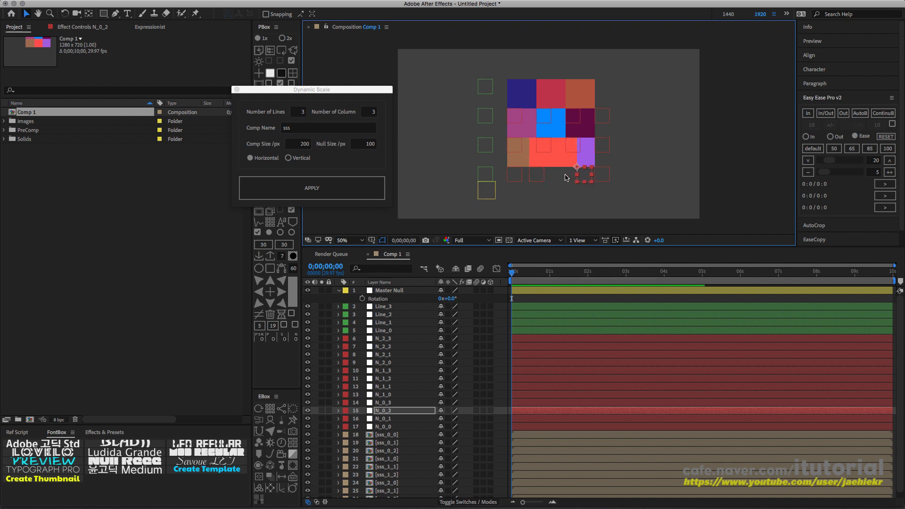
{"action": "left_click_drag", "start_coordinate": [543, 145], "coordinate": [552, 143]}
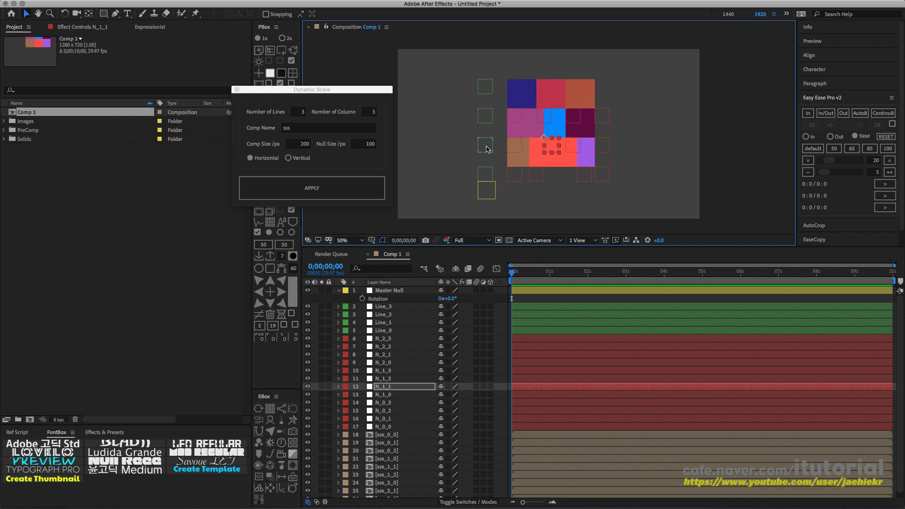
{"action": "mouse_move", "coordinate": [487, 149]}
{"action": "left_mouse_down"}
{"action": "mouse_move", "coordinate": [485, 166]}
{"action": "mouse_move", "coordinate": [486, 141]}
{"action": "mouse_move", "coordinate": [480, 164]}
{"action": "left_mouse_up"}
{"action": "mouse_move", "coordinate": [488, 120]}
{"action": "left_mouse_down"}
{"action": "mouse_move", "coordinate": [483, 136]}
{"action": "mouse_move", "coordinate": [489, 106]}
{"action": "mouse_move", "coordinate": [490, 113]}
{"action": "left_mouse_up"}
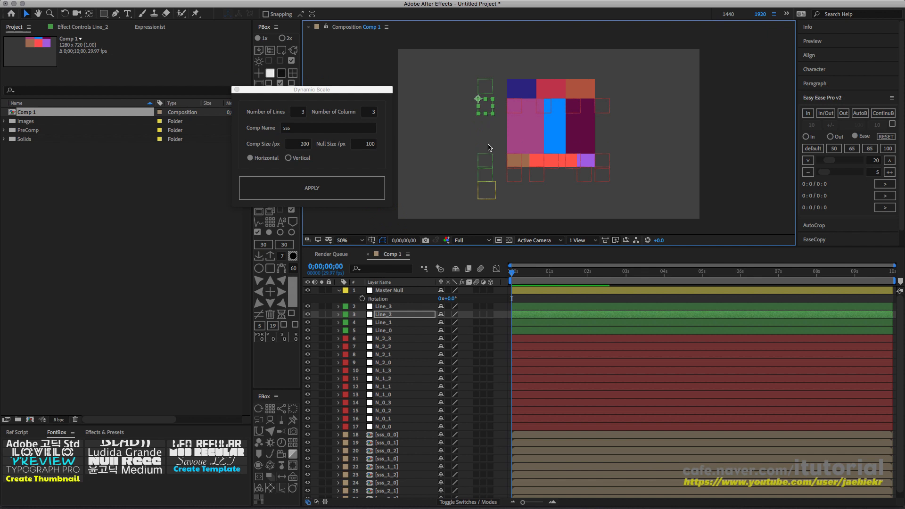
{"action": "left_click_drag", "start_coordinate": [482, 160], "coordinate": [489, 144]}
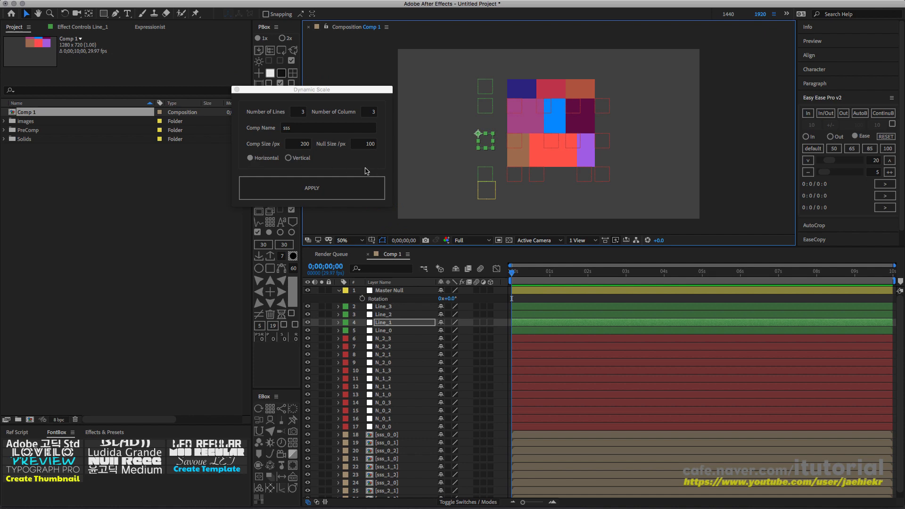
- Switch to Chrome, replay the reference video and pause it at 00:07
{"action": "key", "text": "super+Tab"}
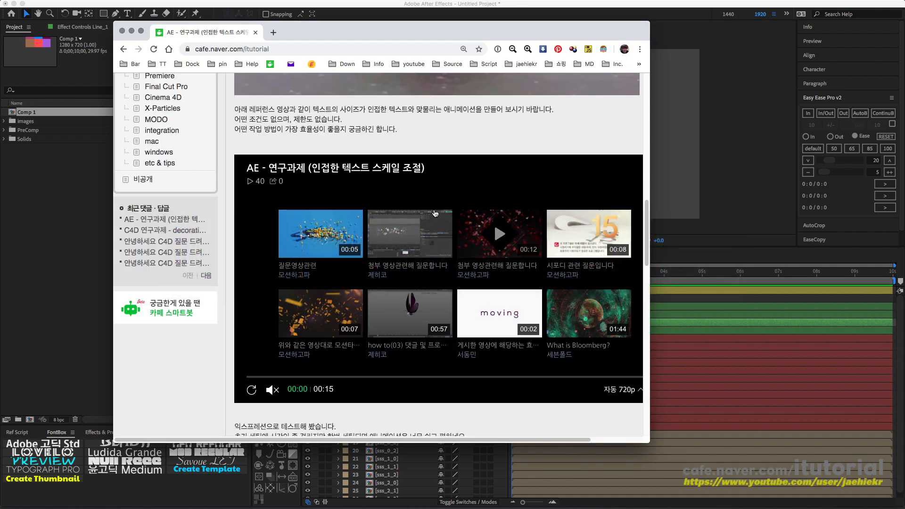
{"action": "left_click", "coordinate": [250, 392]}
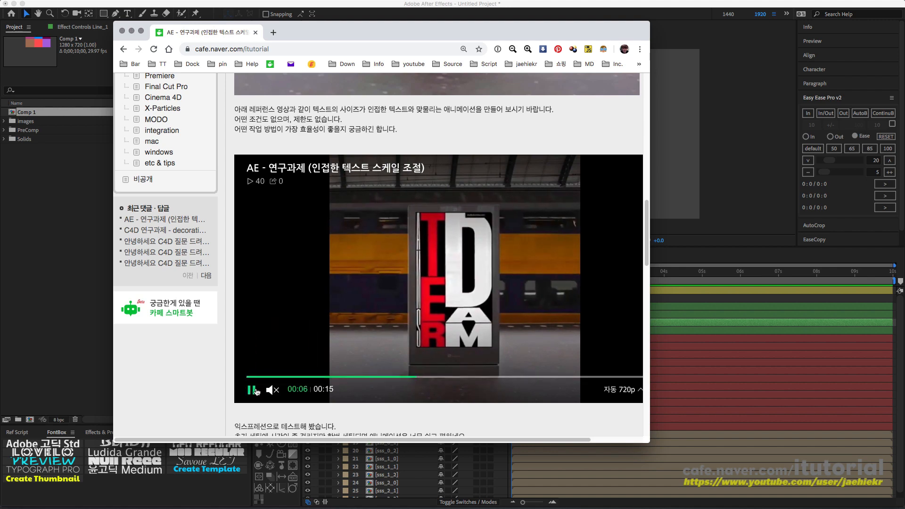
{"action": "left_click", "coordinate": [251, 391]}
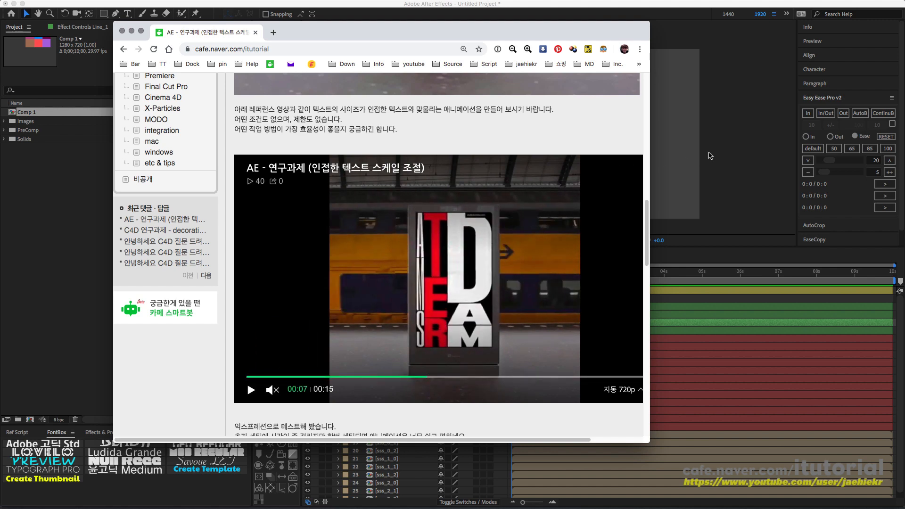
- Switch back to After Effects and examine the cell layer sss_0_1 and the compositions inside the PreComp folder
{"action": "left_click", "coordinate": [711, 155]}
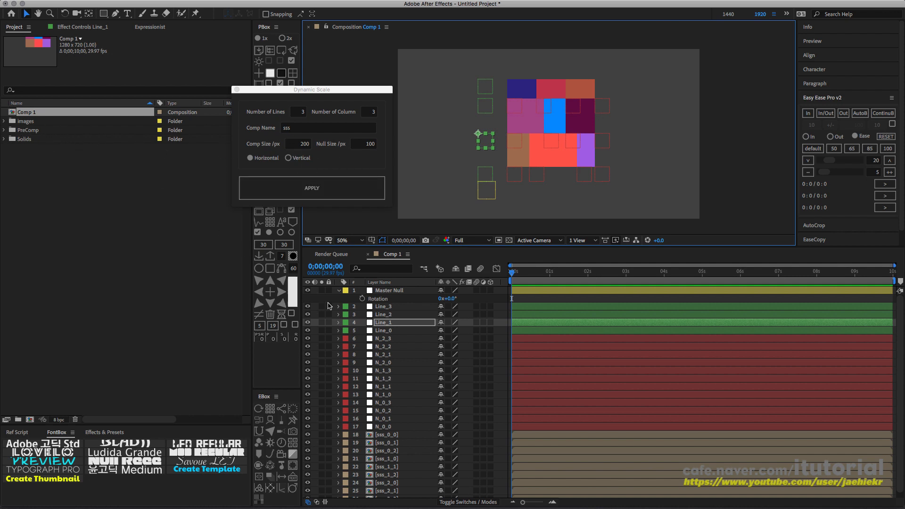
{"action": "left_click", "coordinate": [388, 442]}
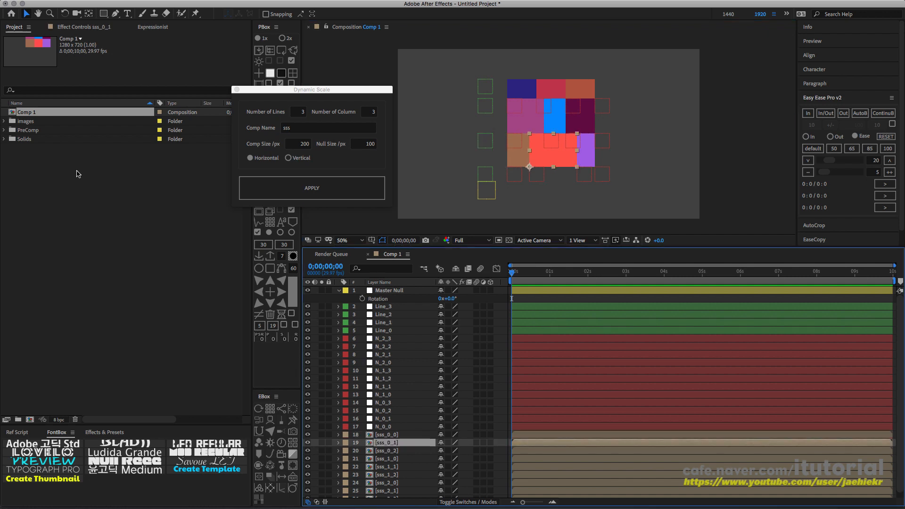
{"action": "left_click", "coordinate": [5, 131]}
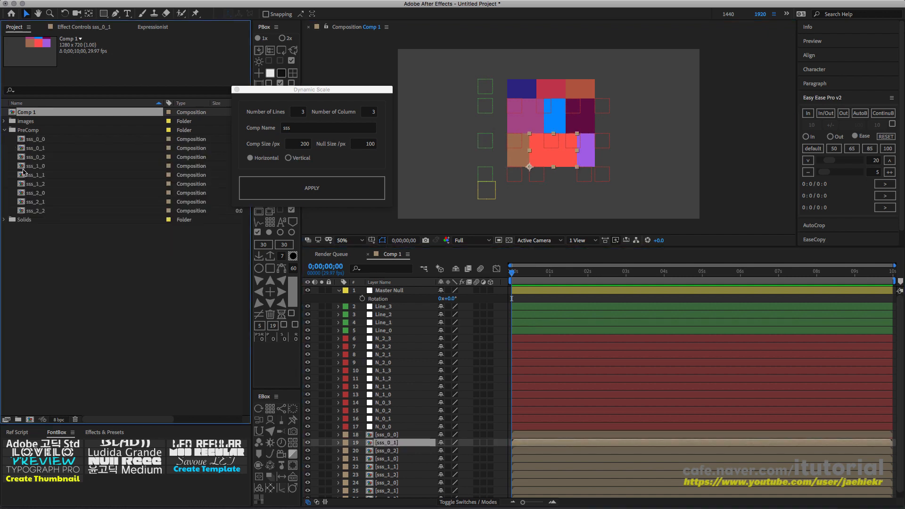
{"action": "left_click", "coordinate": [6, 130]}
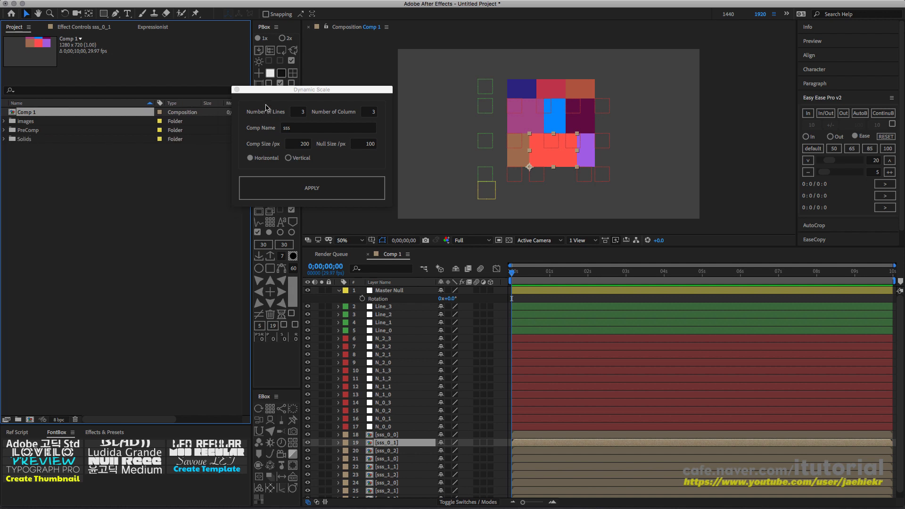
- Undo all null adjustments and the script's grid generation until Comp 1 is empty again
{"action": "left_click_drag", "start_coordinate": [278, 91], "coordinate": [215, 95]}
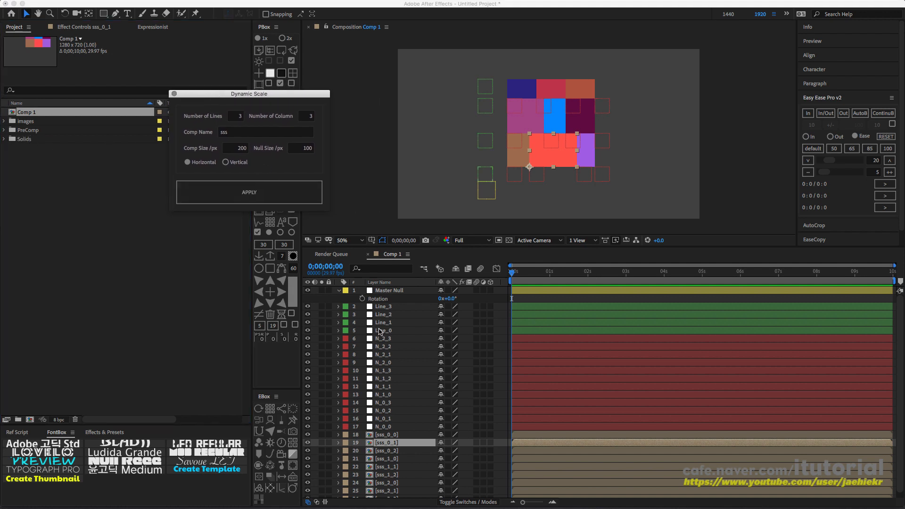
{"action": "key", "text": "super+z"}
{"action": "key", "text": "super+z"}
{"action": "key", "text": "super+z"}
{"action": "key", "text": "super+z"}
{"action": "key", "text": "super+z"}
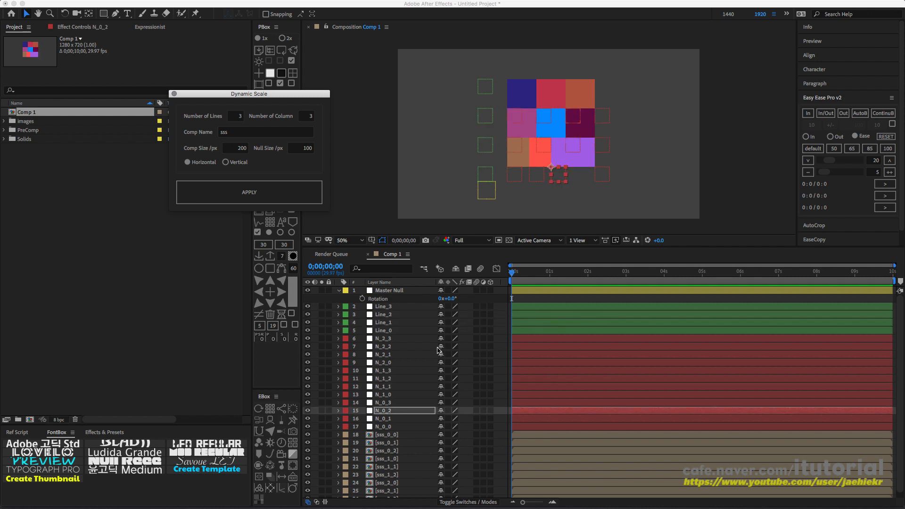
{"action": "key", "text": "super+z"}
{"action": "key", "text": "super+z"}
{"action": "key", "text": "super+z"}
{"action": "key", "text": "super+z"}
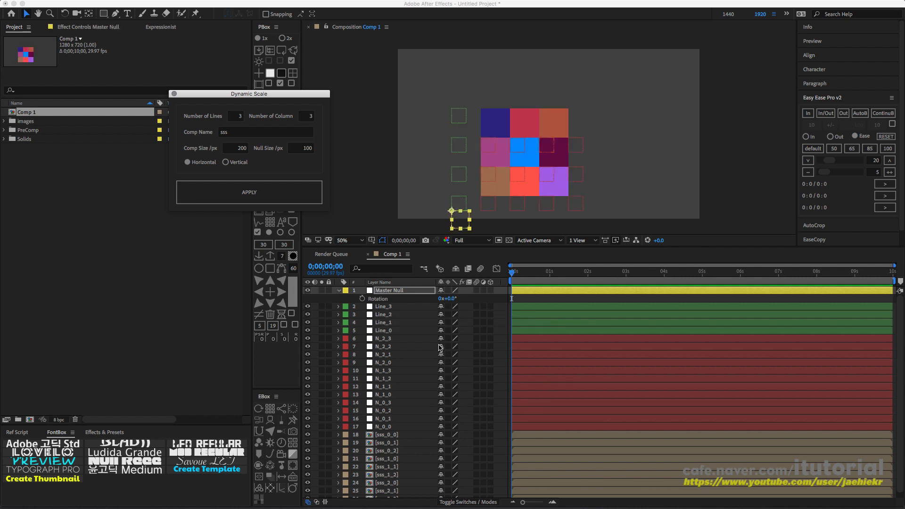
{"action": "key", "text": "super+z"}
{"action": "key", "text": "super+z"}
{"action": "key", "text": "super+z"}
{"action": "key", "text": "super+z"}
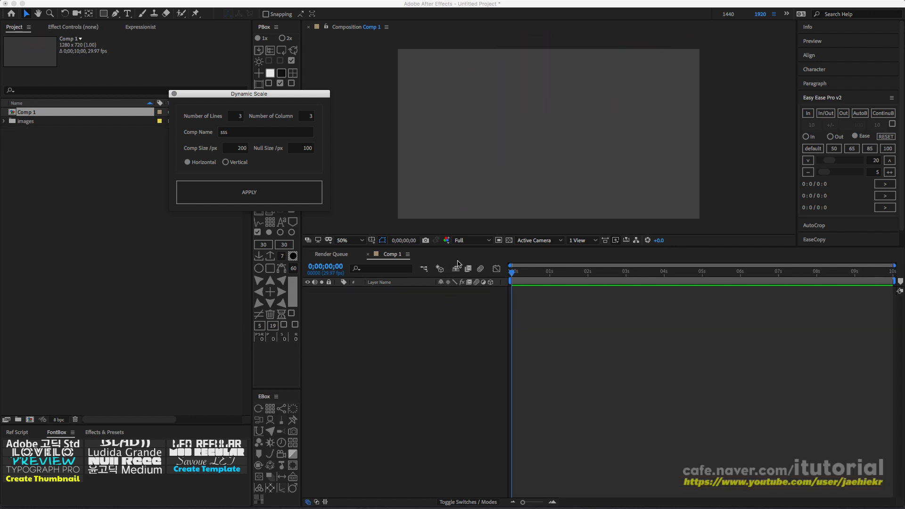
- Generate a vertical grid with Dynamic Scale, using 3 lines, 3 columns, comp name sss, comp size 200 px and null size 100 px
{"action": "left_click", "coordinate": [226, 163]}
{"action": "left_click_drag", "start_coordinate": [270, 94], "coordinate": [261, 101]}
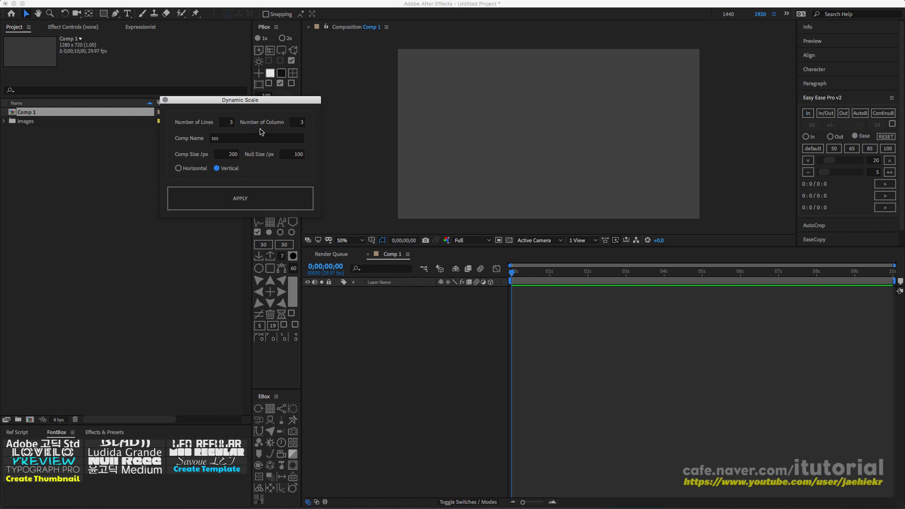
{"action": "left_click", "coordinate": [265, 208]}
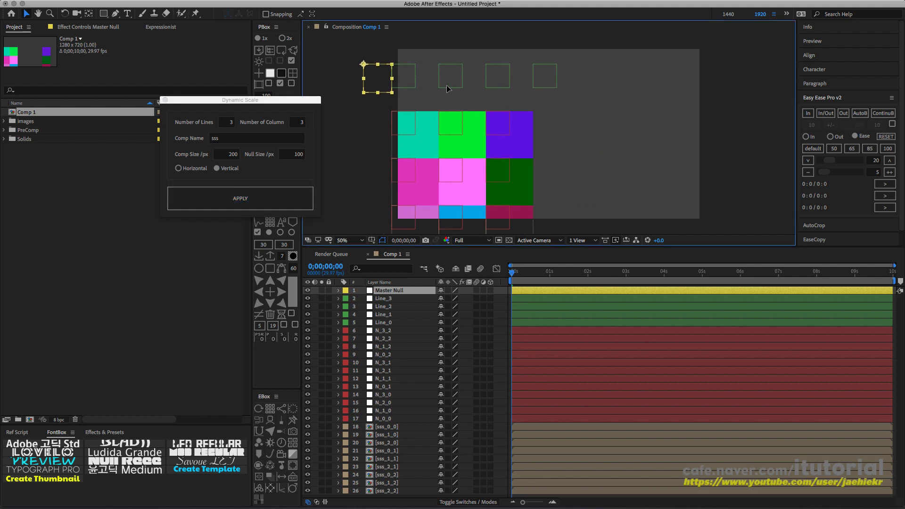
- Scale the Master Null to 65% and reposition it so the grid sits near the composition's centre
{"action": "key", "text": "s"}
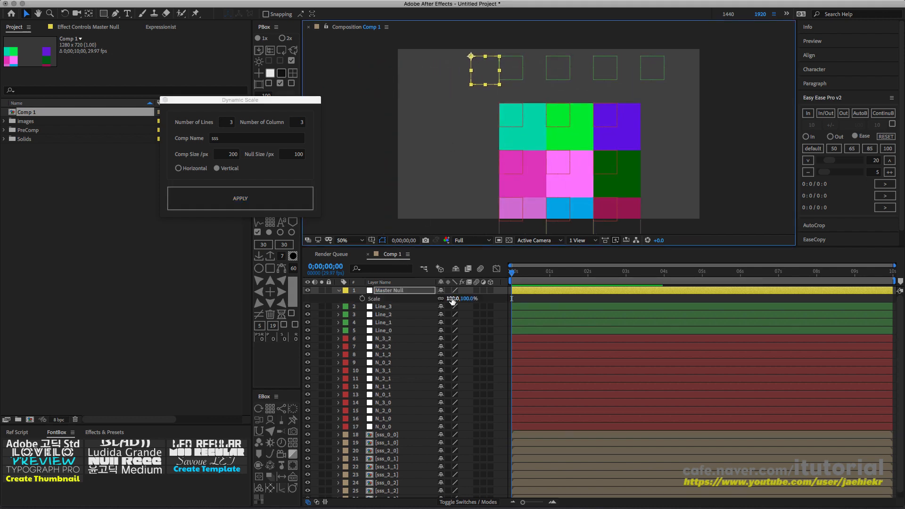
{"action": "left_click_drag", "start_coordinate": [453, 300], "coordinate": [436, 300]}
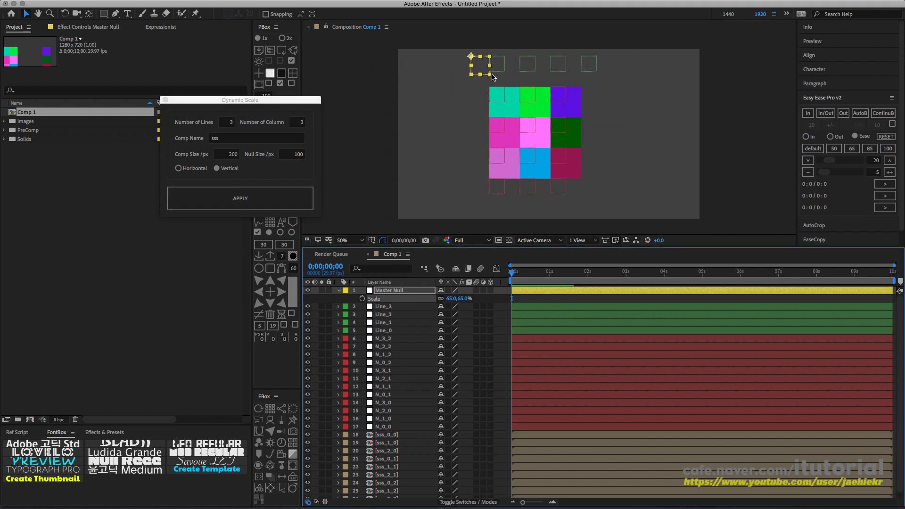
{"action": "left_click_drag", "start_coordinate": [492, 77], "coordinate": [500, 88]}
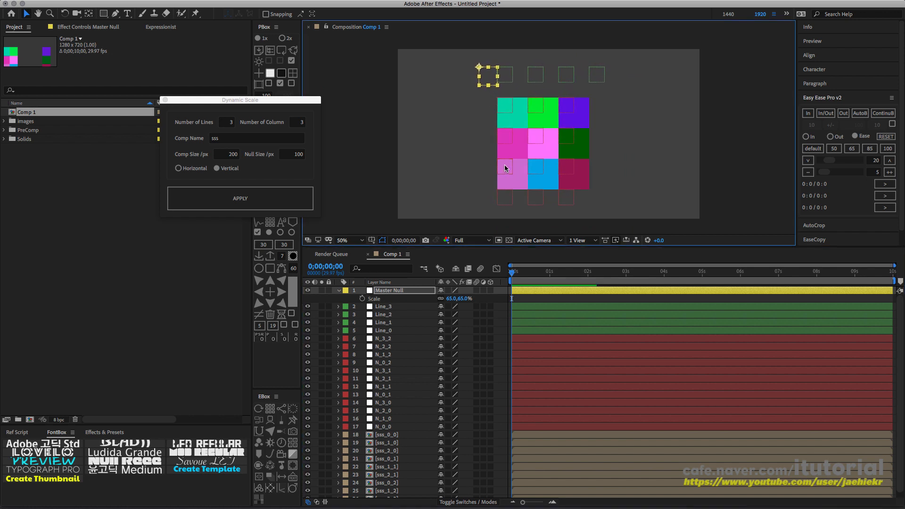
- Shift nulls N_1_0 and N_2_0 down, N_1_1 up, and line nulls Line_1 and Line_2 left to resize the cells
{"action": "left_click", "coordinate": [506, 137]}
{"action": "left_click_drag", "start_coordinate": [504, 144], "coordinate": [506, 176]}
{"action": "mouse_move", "coordinate": [544, 142]}
{"action": "left_mouse_down"}
{"action": "mouse_move", "coordinate": [537, 148]}
{"action": "mouse_move", "coordinate": [533, 130]}
{"action": "left_mouse_up"}
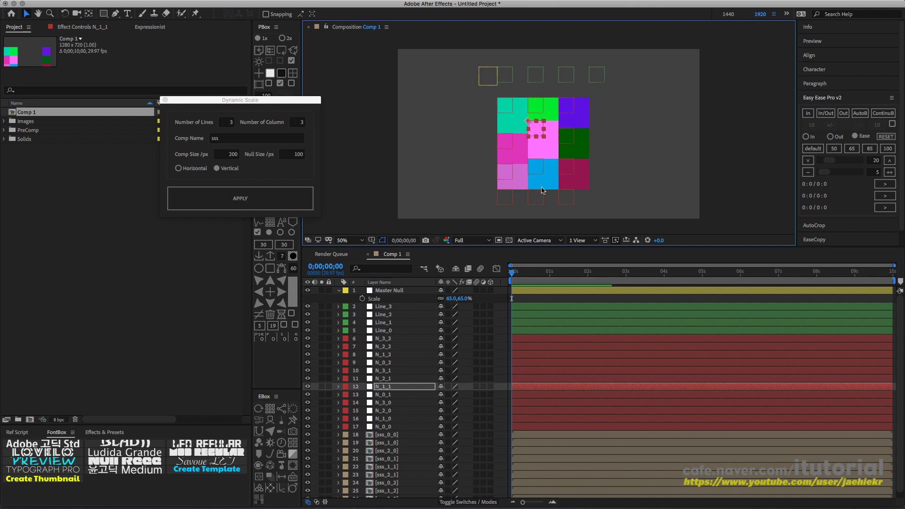
{"action": "left_click", "coordinate": [534, 79]}
{"action": "mouse_move", "coordinate": [534, 78]}
{"action": "left_mouse_down"}
{"action": "mouse_move", "coordinate": [521, 76]}
{"action": "mouse_move", "coordinate": [551, 74]}
{"action": "mouse_move", "coordinate": [523, 76]}
{"action": "left_mouse_up"}
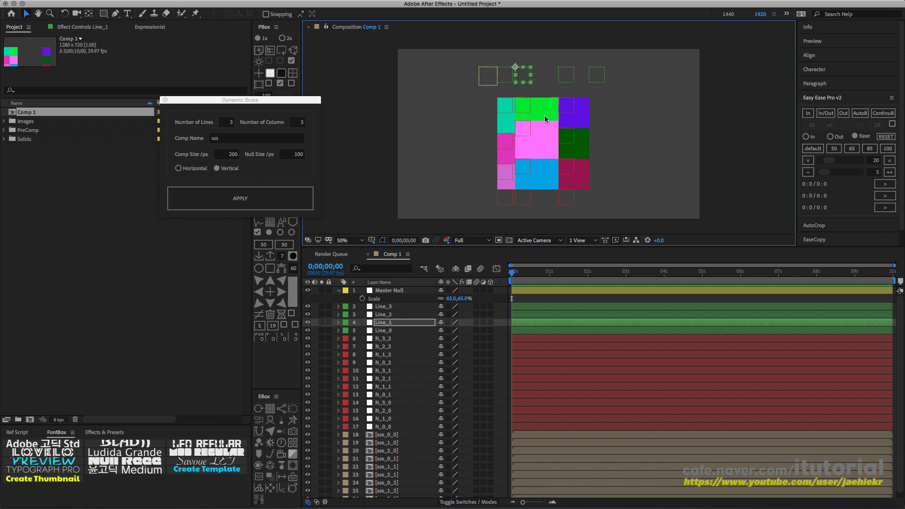
{"action": "mouse_move", "coordinate": [572, 74]}
{"action": "left_mouse_down"}
{"action": "mouse_move", "coordinate": [555, 73]}
{"action": "mouse_move", "coordinate": [576, 73]}
{"action": "mouse_move", "coordinate": [560, 73]}
{"action": "mouse_move", "coordinate": [568, 72]}
{"action": "left_mouse_up"}
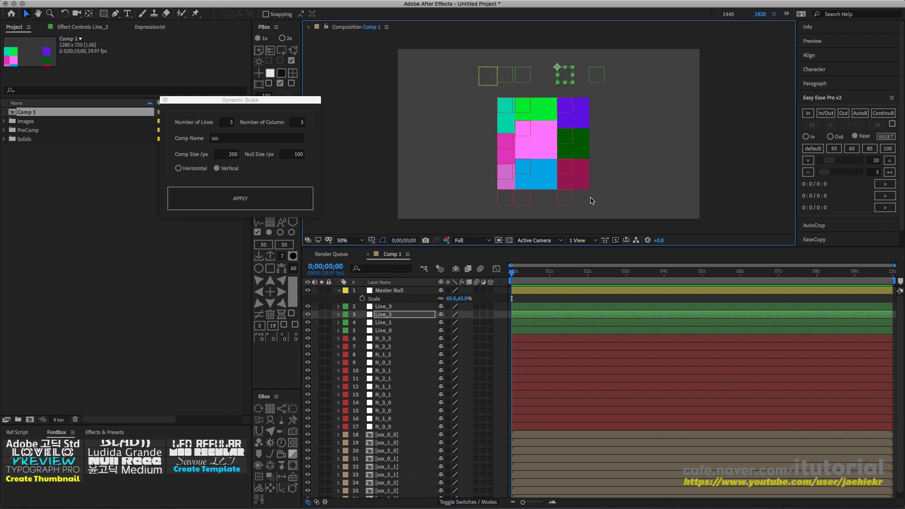
- Try shifting the outer nulls Line_3 and N_3_0, keeping both at their original positions
{"action": "mouse_move", "coordinate": [595, 78]}
{"action": "left_mouse_down"}
{"action": "mouse_move", "coordinate": [625, 78]}
{"action": "mouse_move", "coordinate": [588, 78]}
{"action": "left_mouse_up"}
{"action": "key", "text": "super+z"}
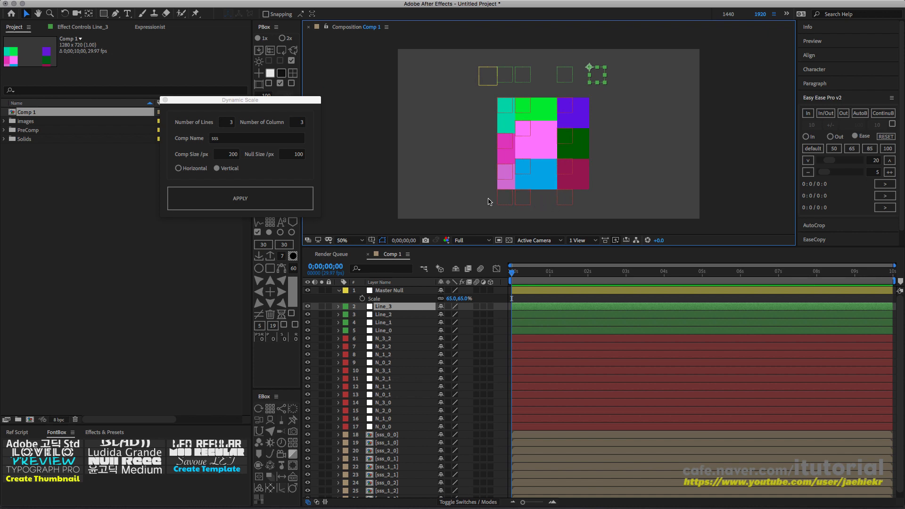
{"action": "mouse_move", "coordinate": [506, 200]}
{"action": "left_mouse_down"}
{"action": "mouse_move", "coordinate": [504, 235]}
{"action": "mouse_move", "coordinate": [504, 208]}
{"action": "mouse_move", "coordinate": [513, 205]}
{"action": "left_mouse_up"}
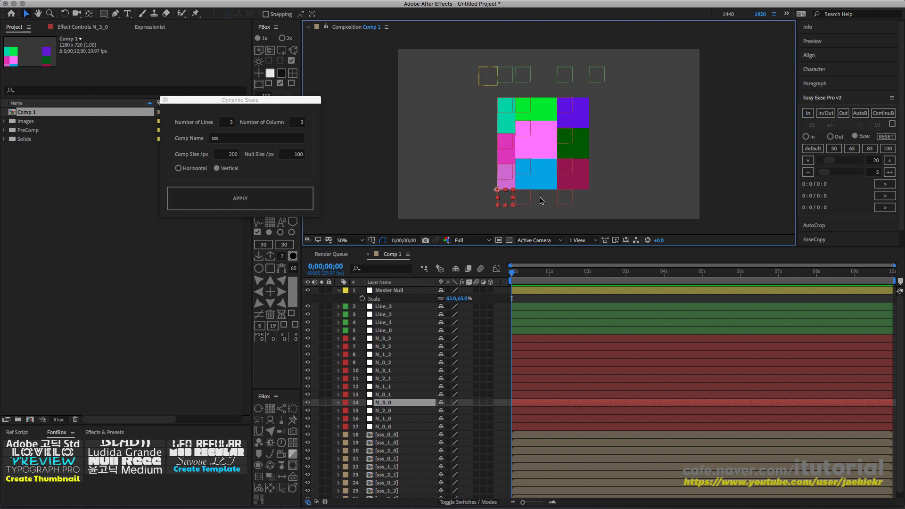
- Examine cell layers sss_0_0 and sss_1_1, open the sss_1_1 precomp to inspect its background layer, and return to Comp 1
{"action": "left_click_drag", "start_coordinate": [286, 100], "coordinate": [312, 99]}
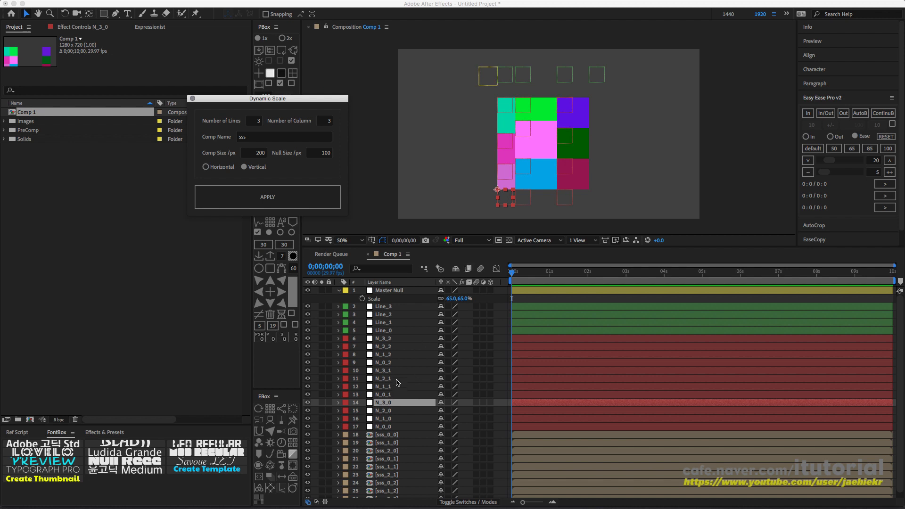
{"action": "left_click", "coordinate": [387, 435]}
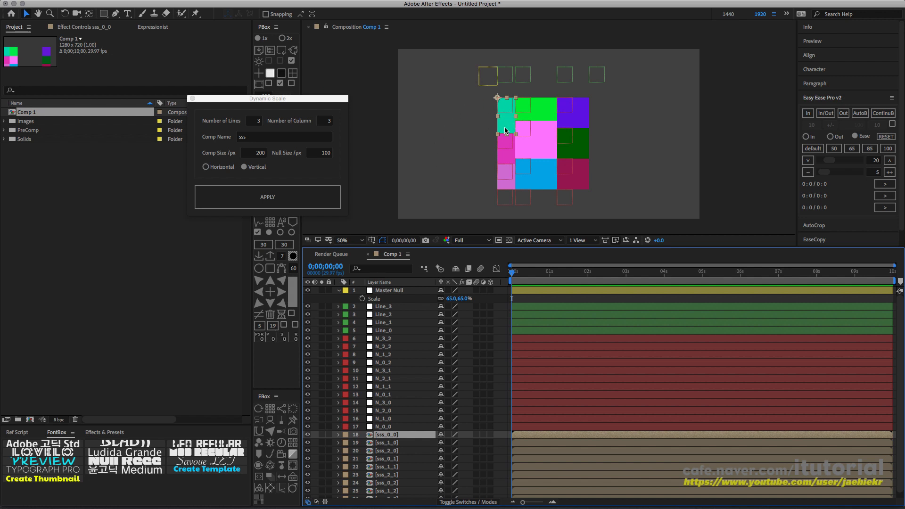
{"action": "left_click", "coordinate": [541, 138]}
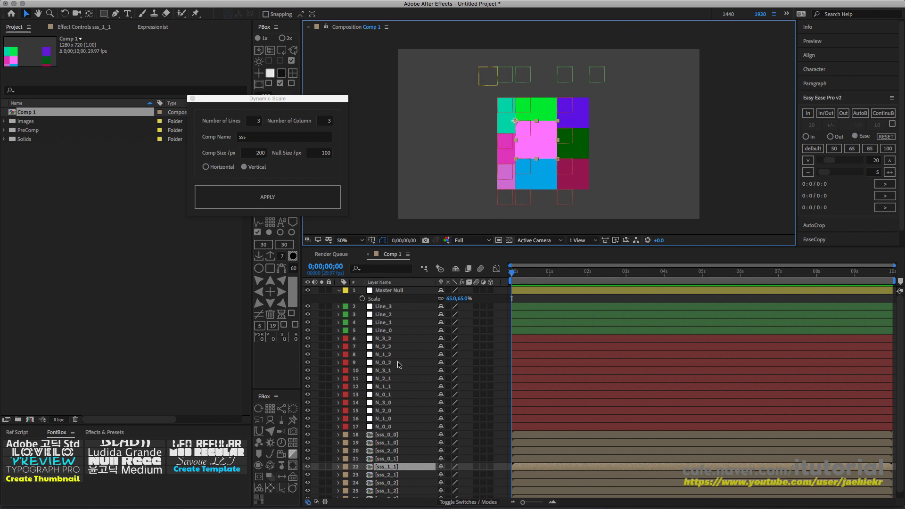
{"action": "double_click", "coordinate": [389, 467]}
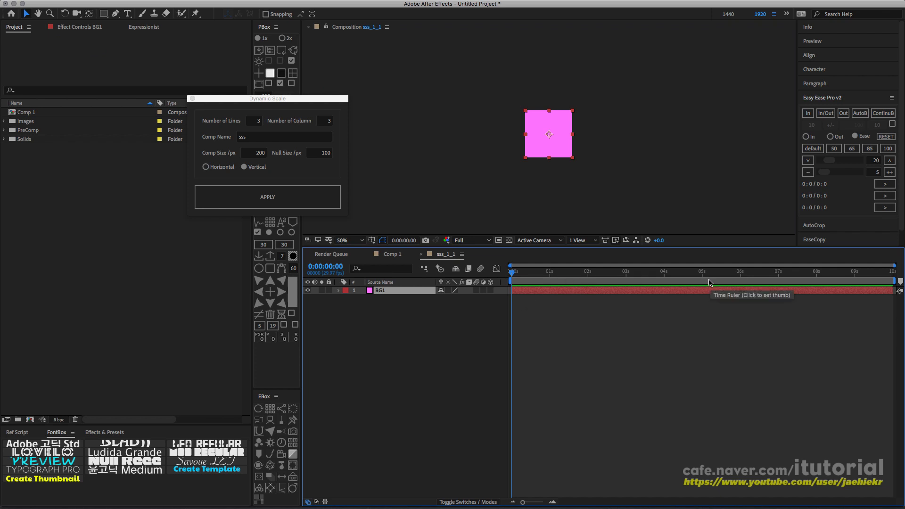
{"action": "left_click", "coordinate": [398, 255]}
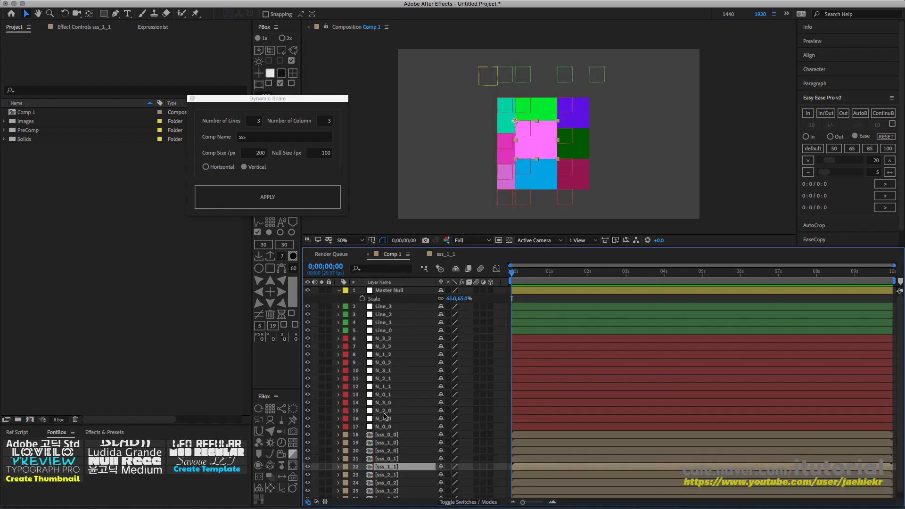
{"action": "double_click", "coordinate": [388, 466]}
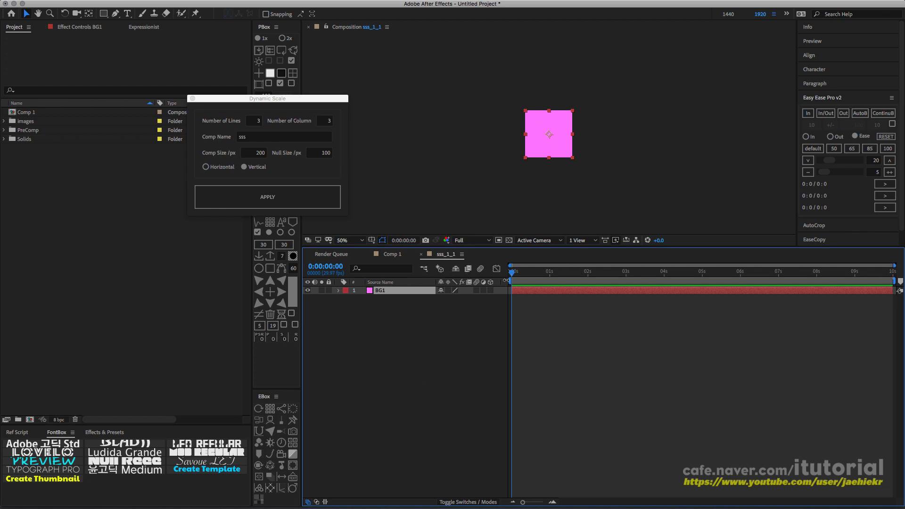
{"action": "left_click", "coordinate": [392, 256]}
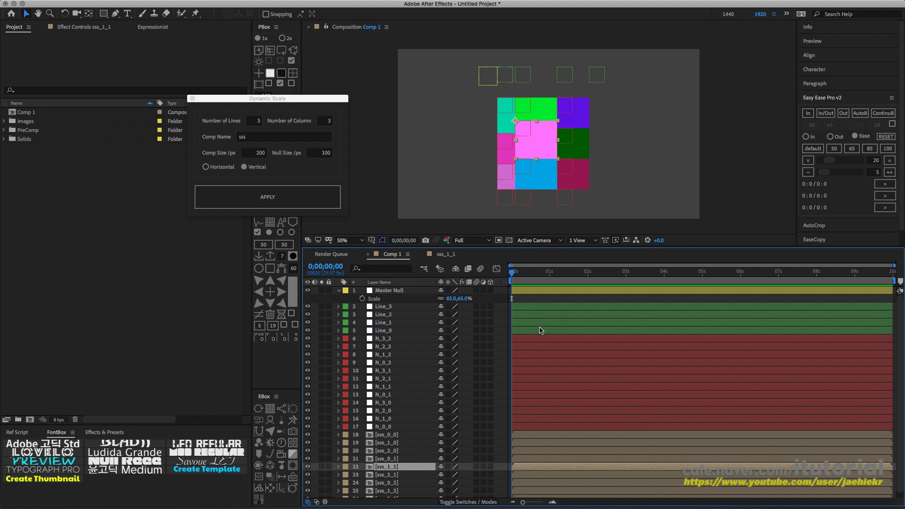
- Collapse the Master Null's properties, select cell layer sss_2_0, and inspect the contents of the Solids folder
{"action": "left_click", "coordinate": [339, 290]}
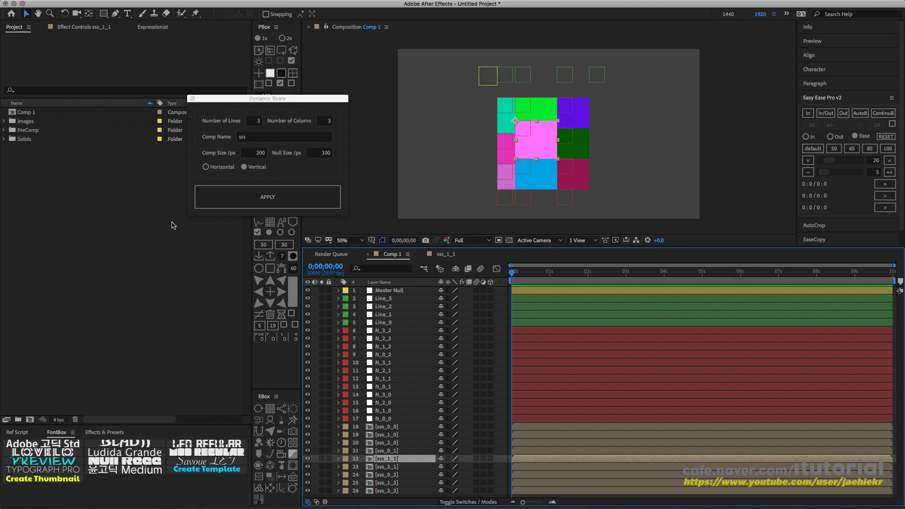
{"action": "left_click", "coordinate": [383, 444]}
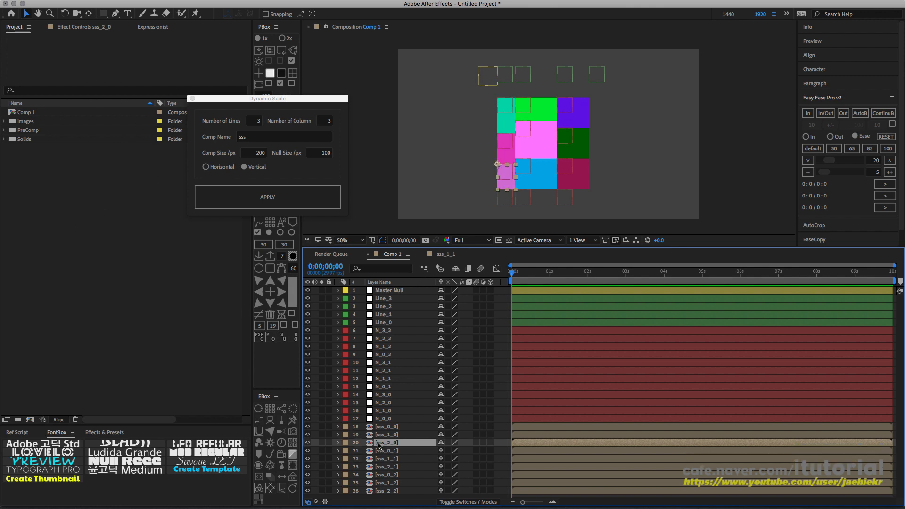
{"action": "left_click", "coordinate": [4, 138]}
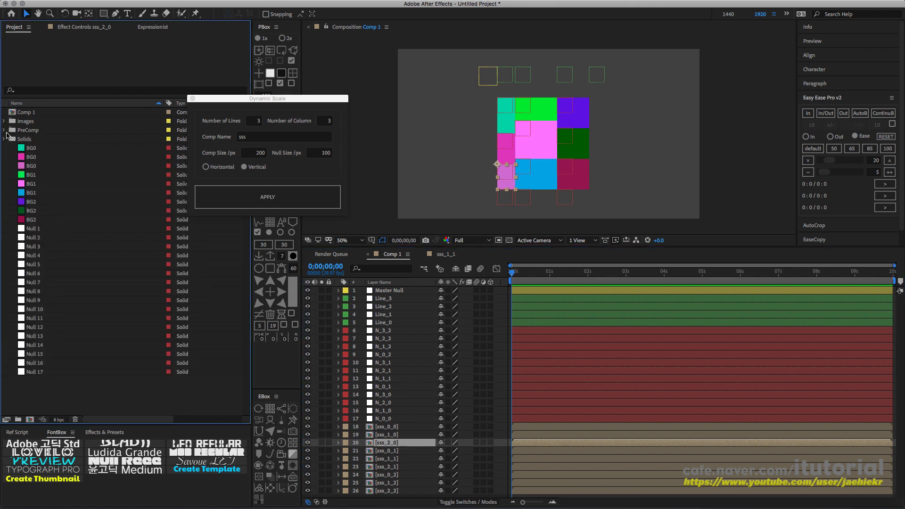
{"action": "left_click", "coordinate": [4, 138]}
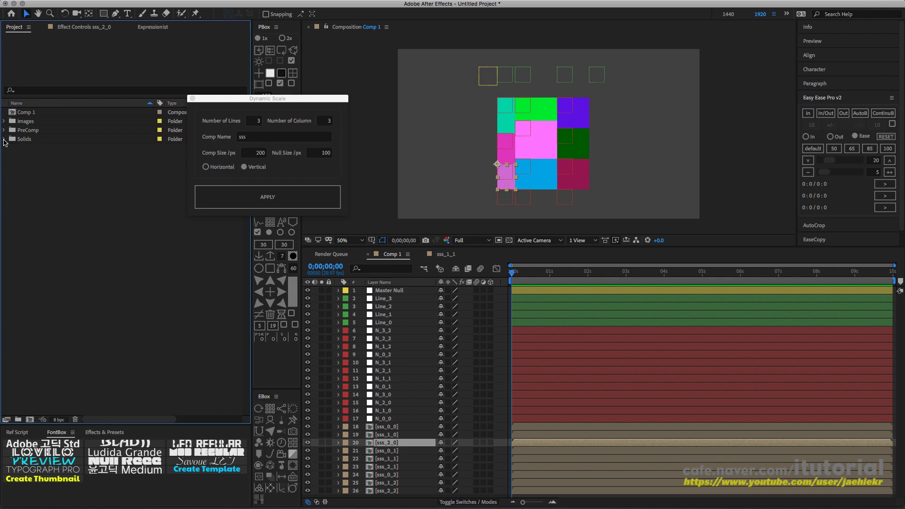
- Expand the Images folder and try replacing the sss_2_0 cell layer with Girl_0050.jpg
{"action": "left_click", "coordinate": [4, 138]}
{"action": "left_click", "coordinate": [4, 139]}
{"action": "left_click", "coordinate": [50, 148]}
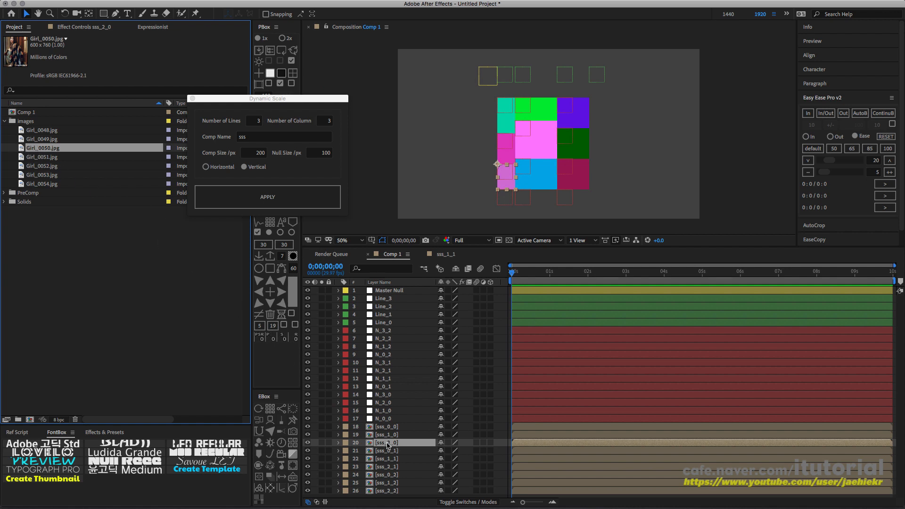
{"action": "left_click_drag", "start_coordinate": [23, 148], "coordinate": [391, 443]}
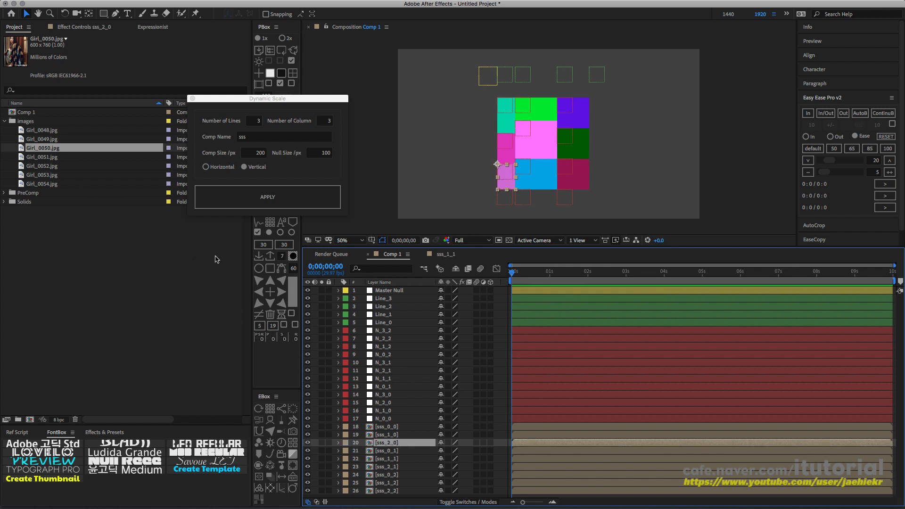
- Replace all cell layers from sss_0_0 to sss_2_2 with the images Girl_0048.jpg to Girl_0054.jpg
{"action": "left_click_drag", "start_coordinate": [284, 98], "coordinate": [157, 263]}
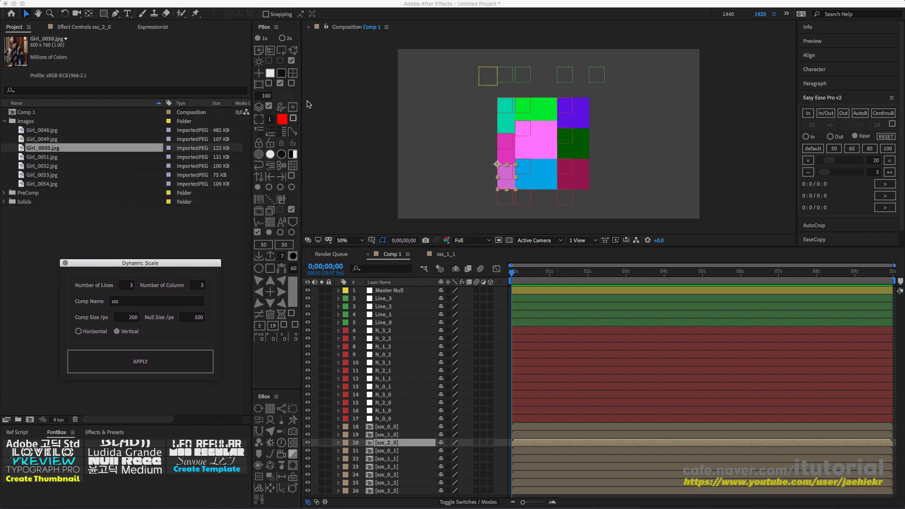
{"action": "left_click", "coordinate": [396, 427]}
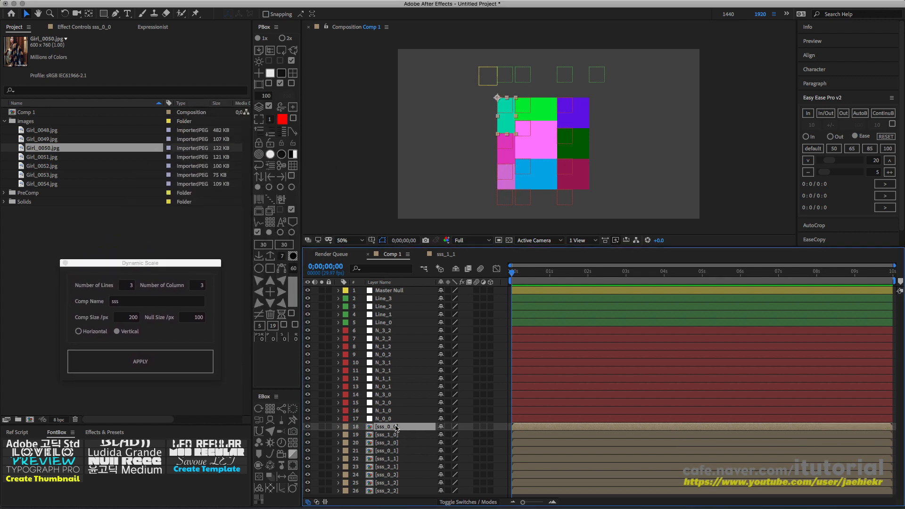
{"action": "left_click", "coordinate": [395, 492], "text": "shift"}
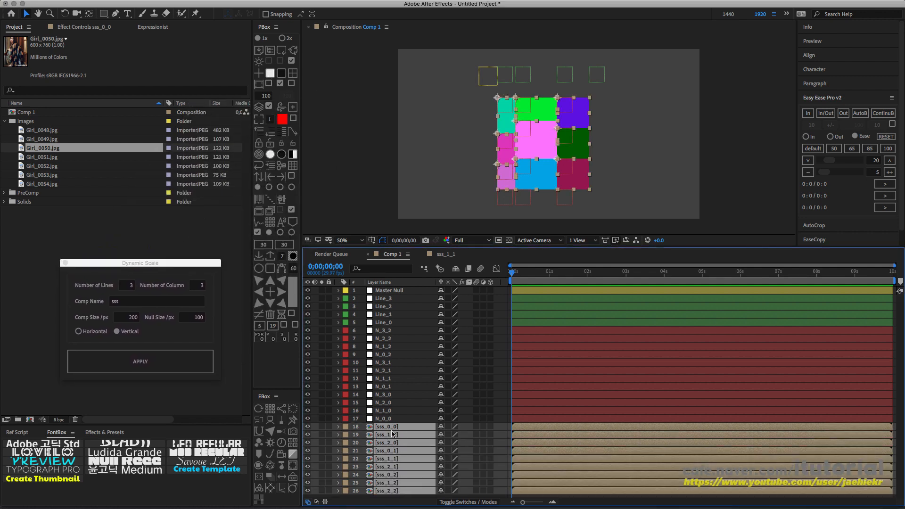
{"action": "left_click_drag", "start_coordinate": [12, 133], "coordinate": [56, 189]}
{"action": "left_click_drag", "start_coordinate": [86, 136], "coordinate": [517, 117]}
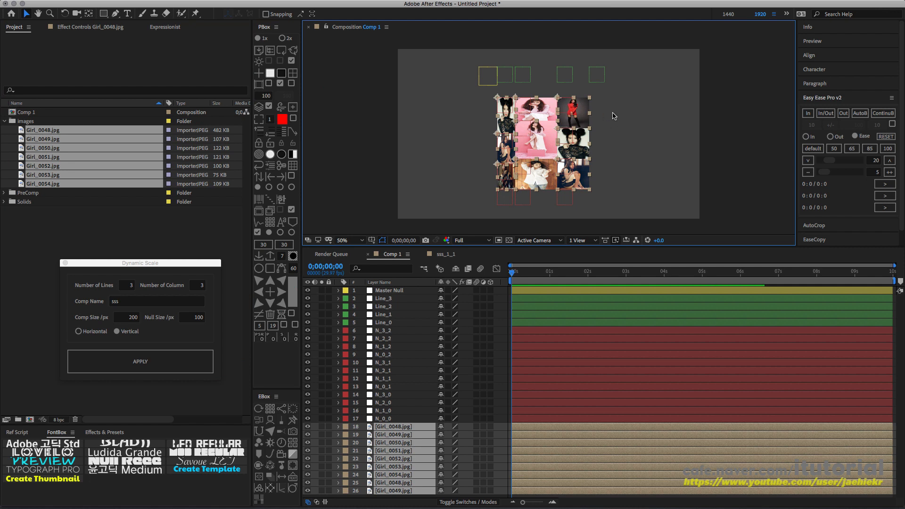
- Shift the Line_2 null slightly left and the N_1_2 null downward to rescale the adjoining image cells
{"action": "left_click", "coordinate": [576, 81]}
{"action": "left_click", "coordinate": [559, 79]}
{"action": "left_click_drag", "start_coordinate": [560, 79], "coordinate": [556, 79]}
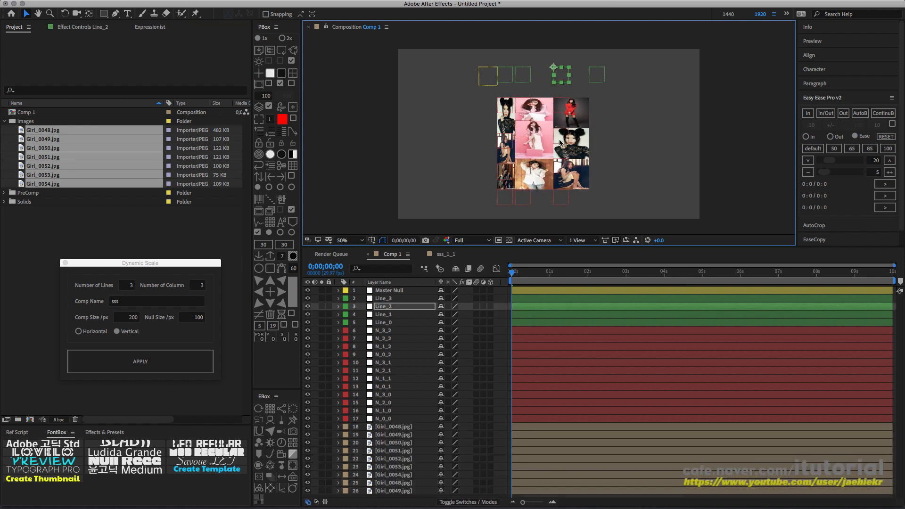
{"action": "left_click", "coordinate": [558, 141]}
{"action": "left_click_drag", "start_coordinate": [559, 140], "coordinate": [558, 164]}
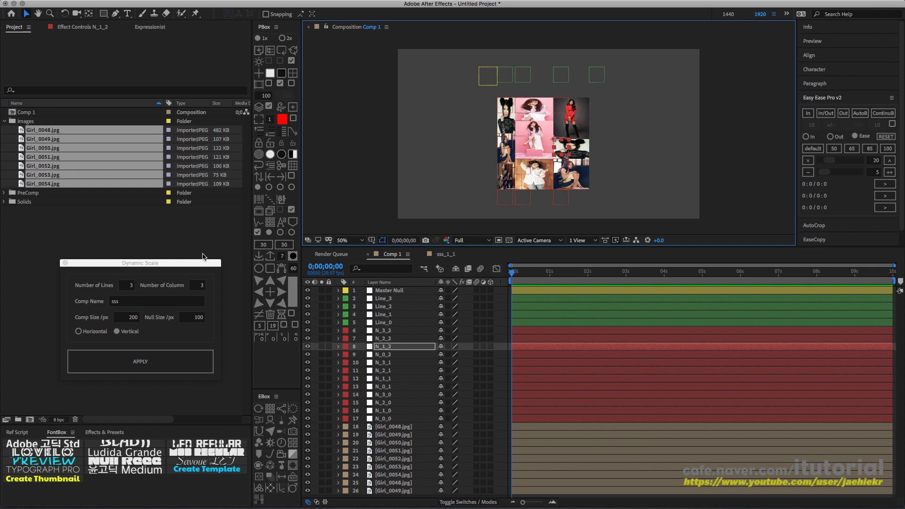
- Close the Dynamic Scale window and collapse the Images folder
{"action": "left_click_drag", "start_coordinate": [200, 267], "coordinate": [383, 177]}
{"action": "left_click", "coordinate": [286, 177]}
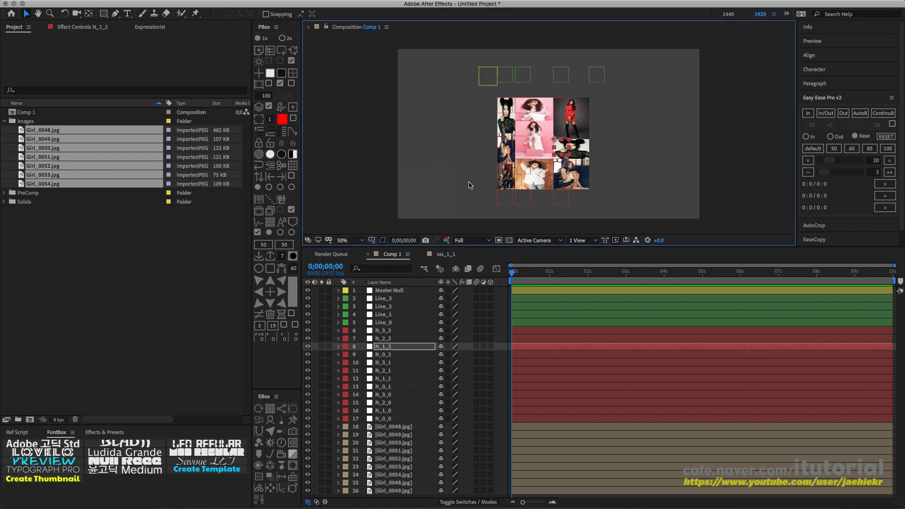
{"action": "left_click", "coordinate": [4, 121]}
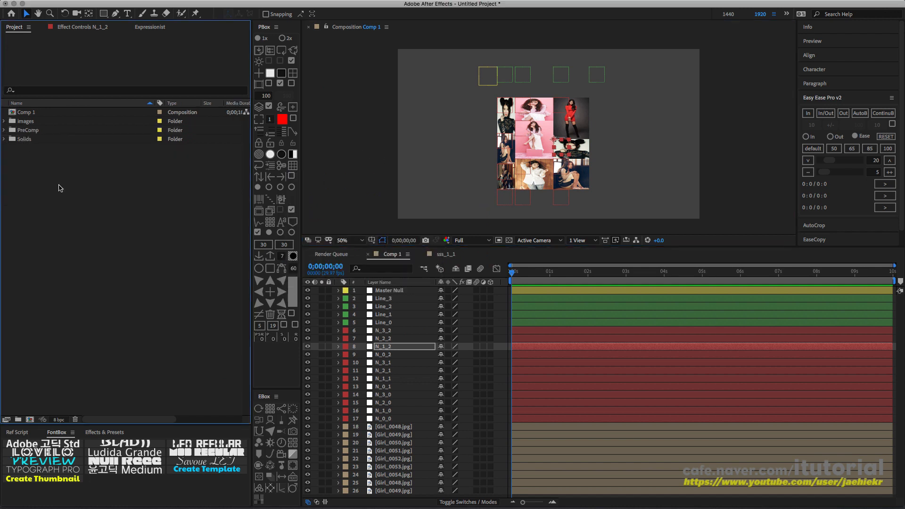
- Delete the Solids and PreComp folders with their contents from the project
{"action": "left_click", "coordinate": [13, 140]}
{"action": "key", "text": "Delete"}
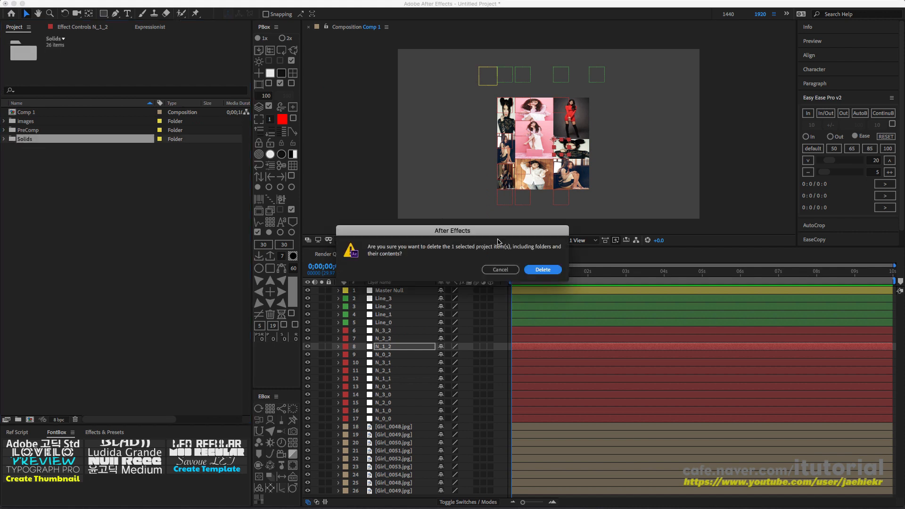
{"action": "left_click", "coordinate": [542, 269]}
{"action": "left_click", "coordinate": [14, 133]}
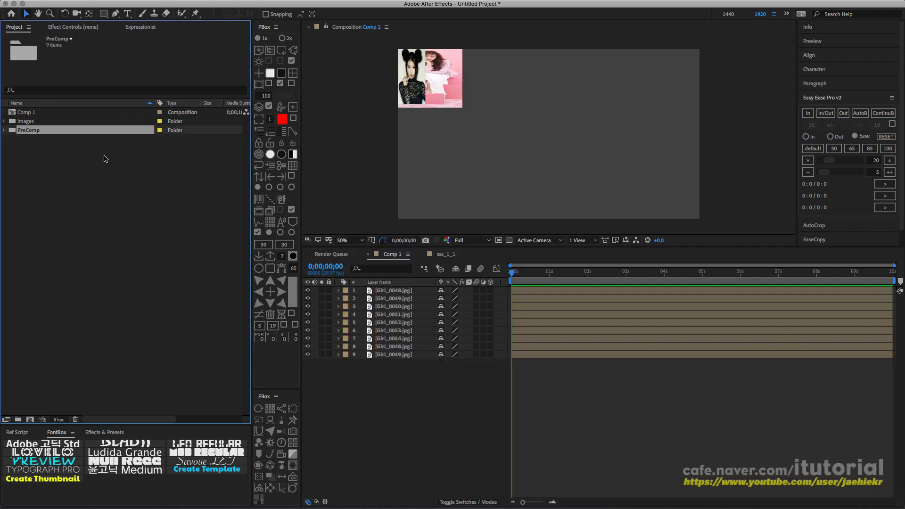
{"action": "key", "text": "Delete"}
{"action": "left_click", "coordinate": [542, 269]}
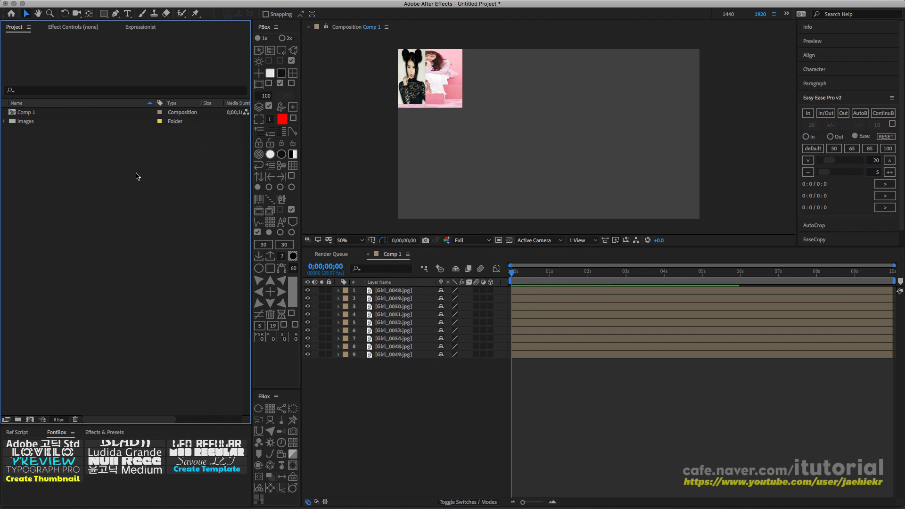
- Delete all remaining image layers from Comp 1
{"action": "left_click_drag", "start_coordinate": [421, 379], "coordinate": [386, 283]}
{"action": "key", "text": "Delete"}
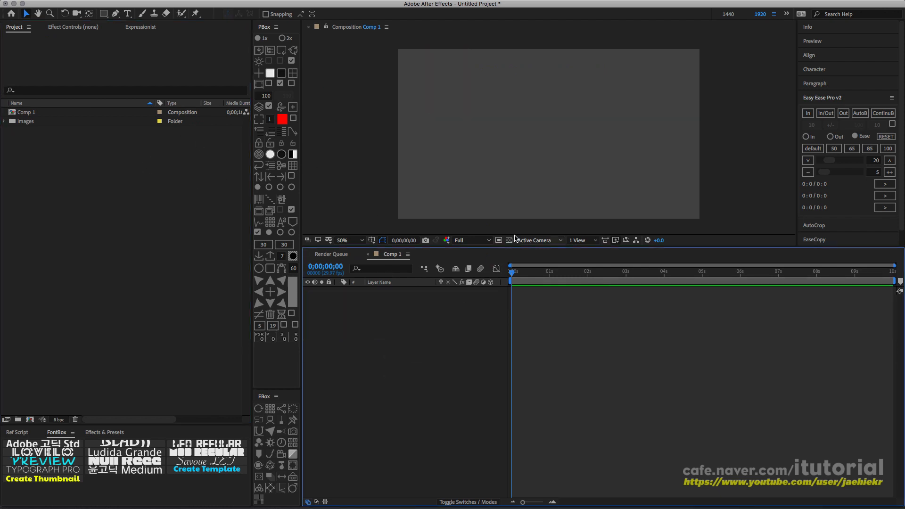
{"action": "left_click", "coordinate": [220, 198]}
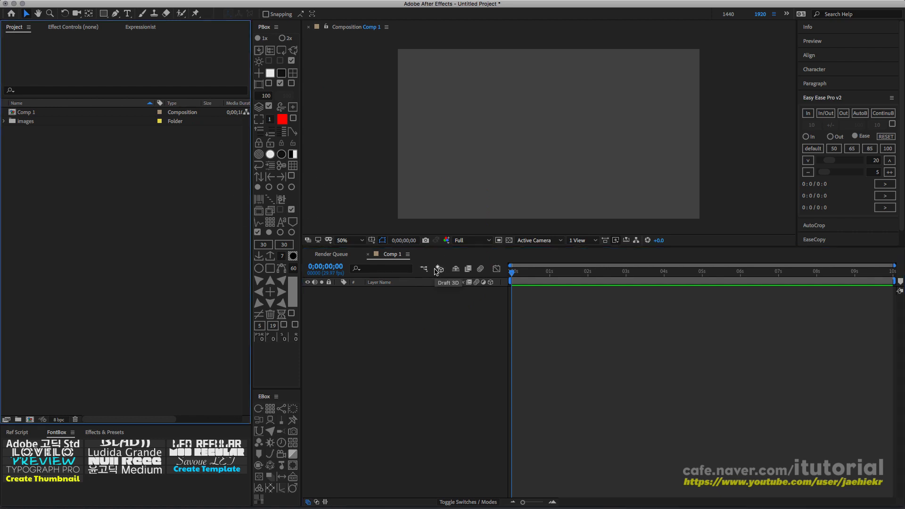
- Switch to Illustrator and inspect the letter shapes in TEXT.ai, selecting M, T and A individually and the whole set together
{"action": "key", "text": "super+Tab"}
{"action": "left_click", "coordinate": [332, 270]}
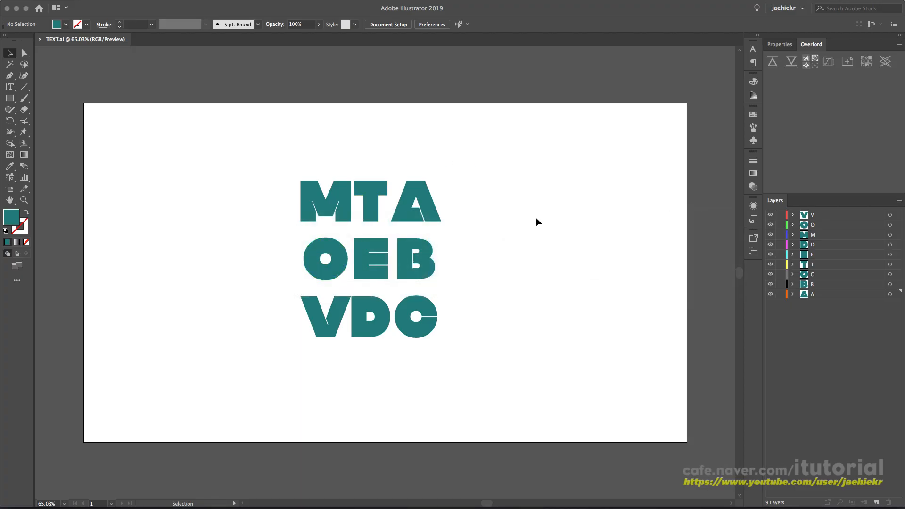
{"action": "left_click", "coordinate": [339, 209]}
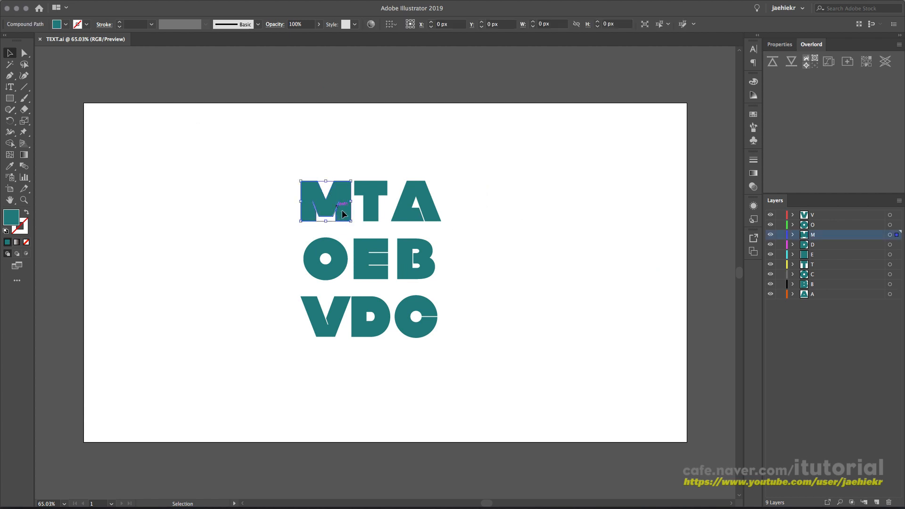
{"action": "left_click", "coordinate": [375, 205]}
{"action": "left_click", "coordinate": [421, 219]}
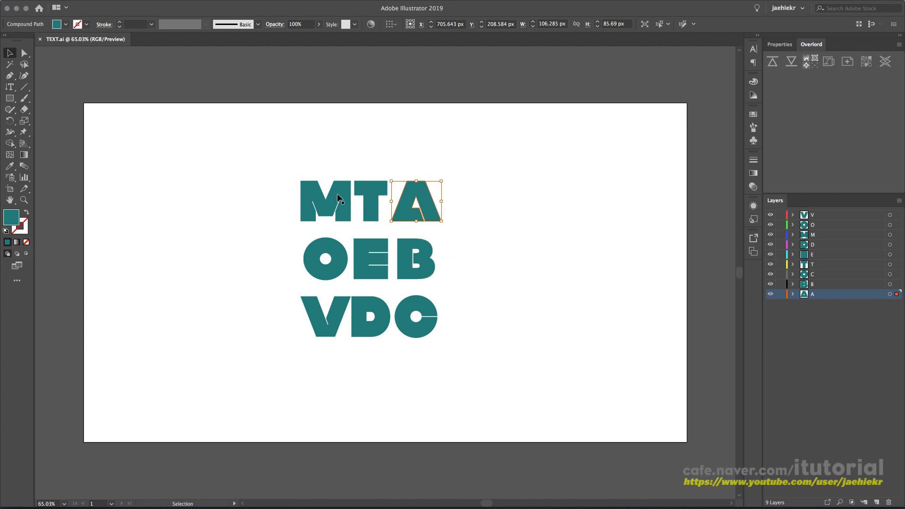
{"action": "left_click_drag", "start_coordinate": [286, 160], "coordinate": [454, 380]}
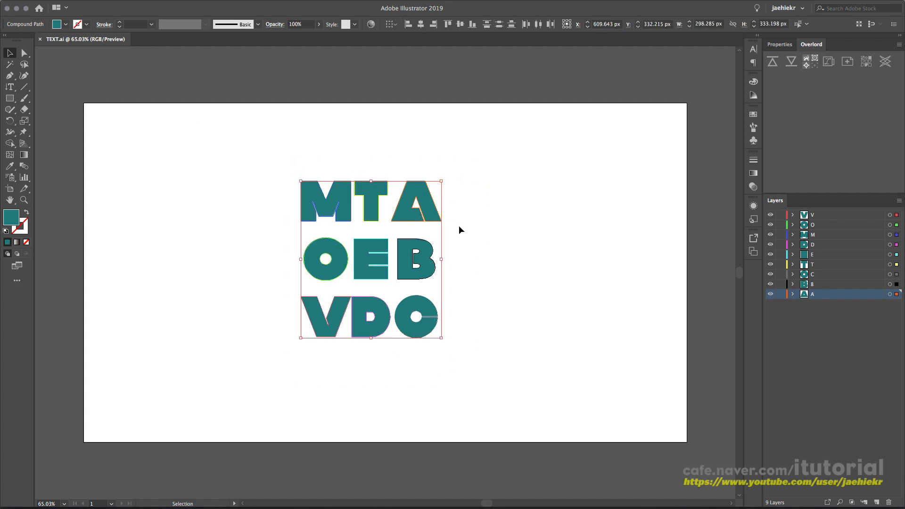
{"action": "left_click", "coordinate": [479, 213]}
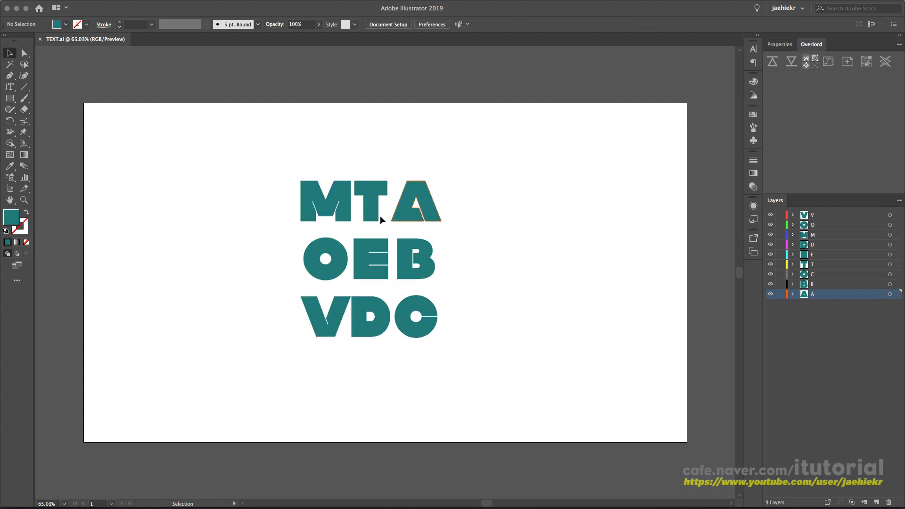
{"action": "left_click", "coordinate": [344, 207]}
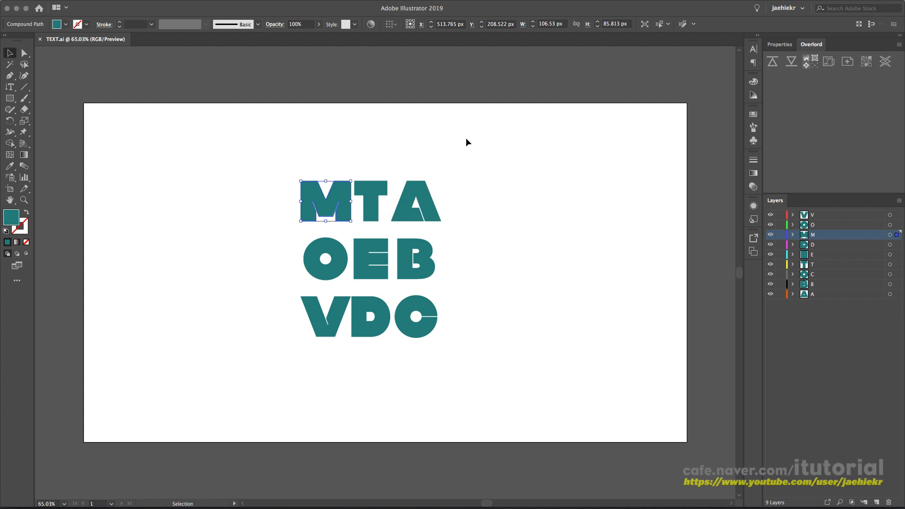
{"action": "left_click_drag", "start_coordinate": [287, 162], "coordinate": [456, 364]}
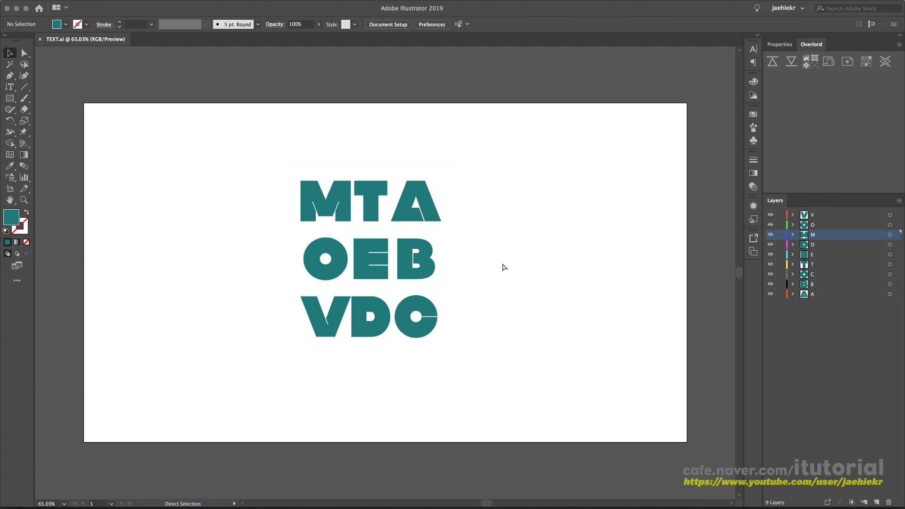
- Switch to Chrome to view the reference video of interlocking scaled letters, and return to After Effects
{"action": "key", "text": "super+Tab"}
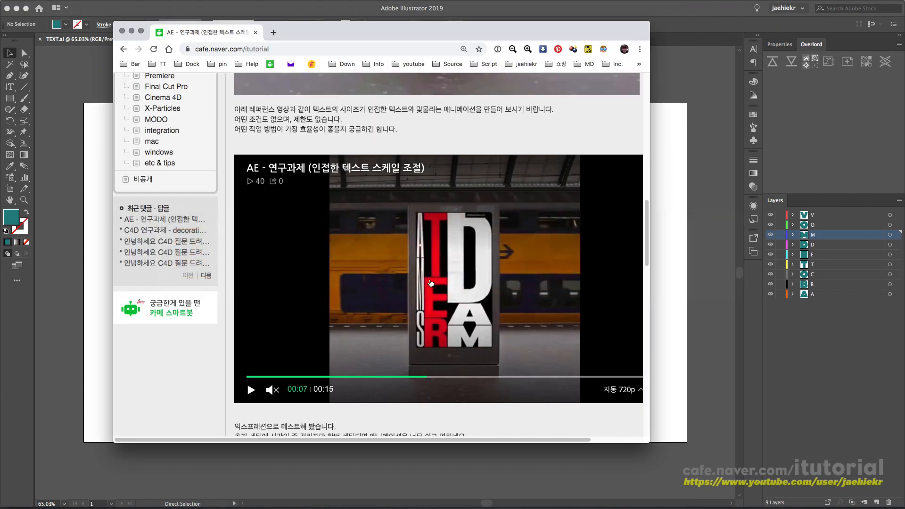
{"action": "key", "text": "super+Tab"}
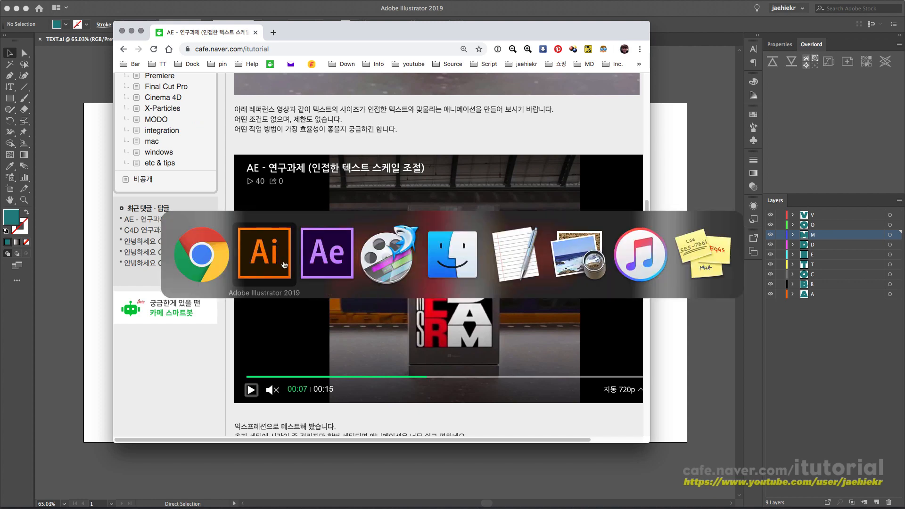
{"action": "left_click", "coordinate": [326, 255]}
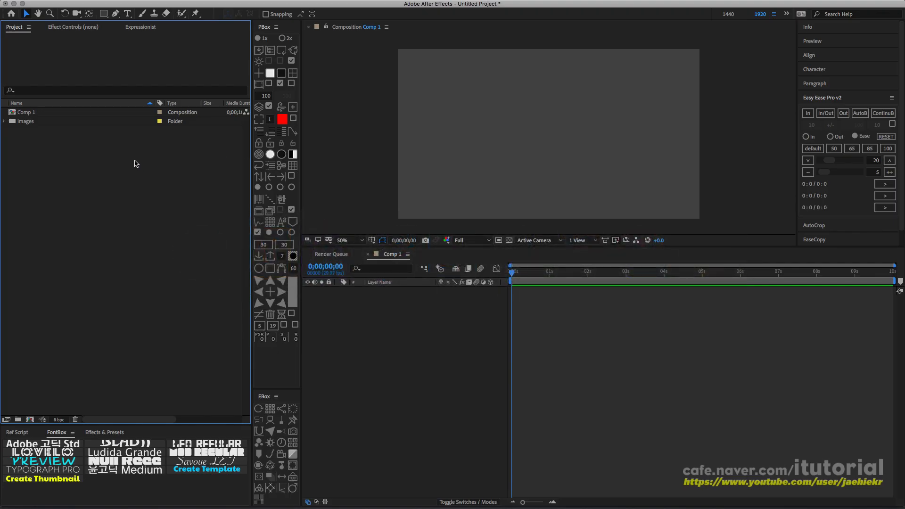
- Import TEXT.ai as a composition with its layers kept at their individual sizes
{"action": "double_click", "coordinate": [196, 179]}
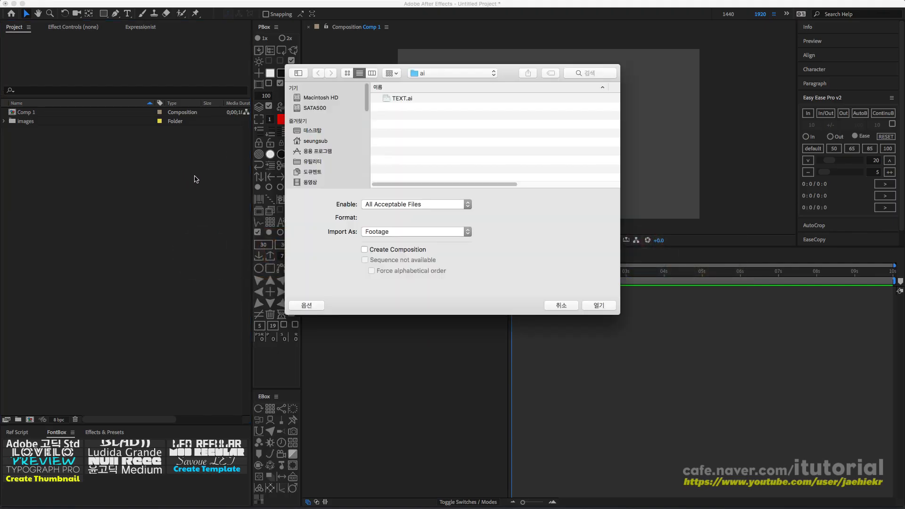
{"action": "left_click", "coordinate": [403, 98]}
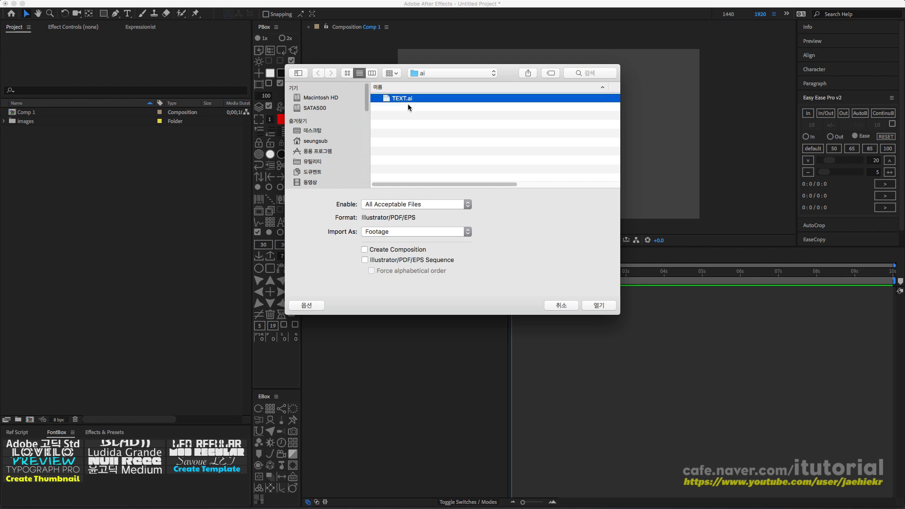
{"action": "left_click", "coordinate": [426, 230]}
{"action": "left_click", "coordinate": [431, 239]}
{"action": "left_click", "coordinate": [595, 306]}
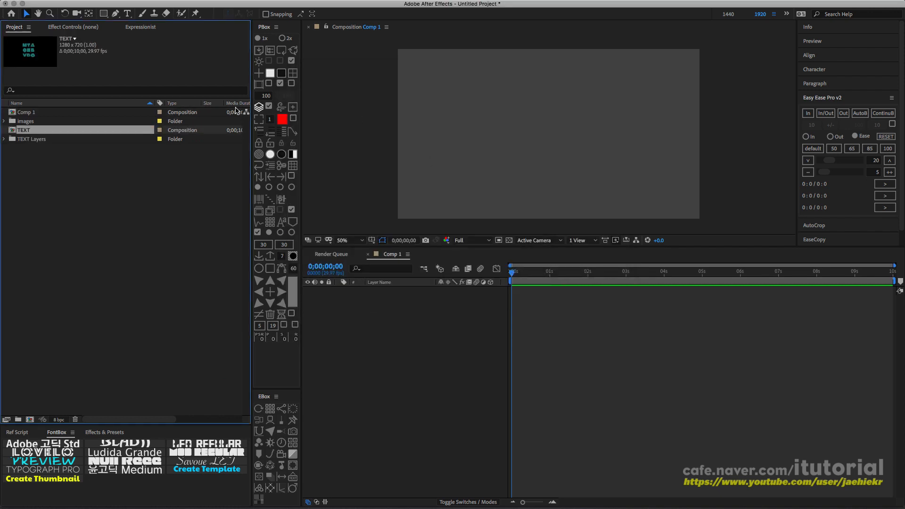
- Examine the letter files in the TEXT Layers folder, previewing B/TEXT.ai and C/TEXT.ai, and close the footage view and folder
{"action": "left_click", "coordinate": [4, 139]}
{"action": "left_click", "coordinate": [33, 148]}
{"action": "double_click", "coordinate": [34, 157]}
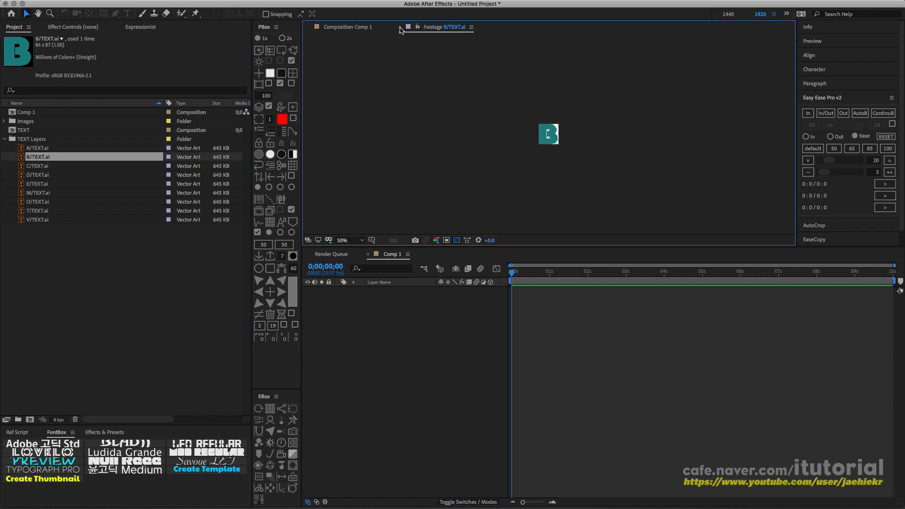
{"action": "left_click", "coordinate": [401, 30]}
{"action": "left_click", "coordinate": [31, 168]}
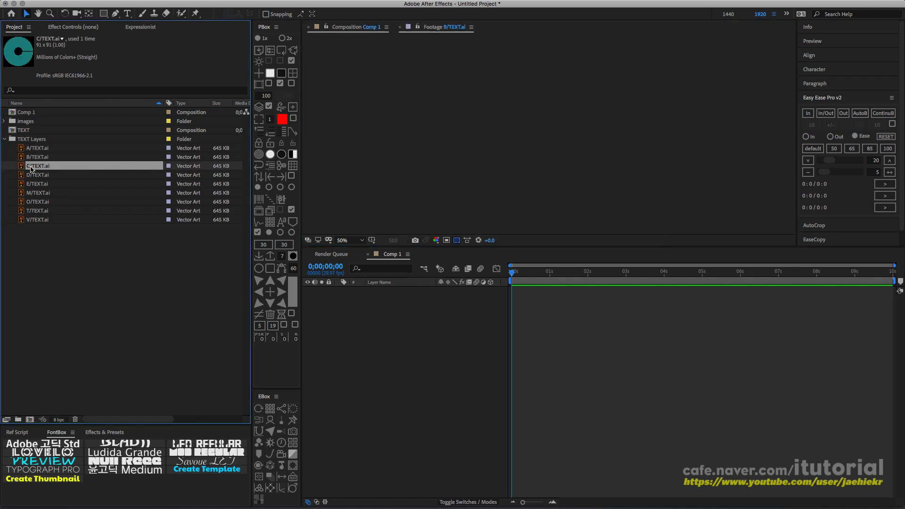
{"action": "left_click", "coordinate": [400, 28]}
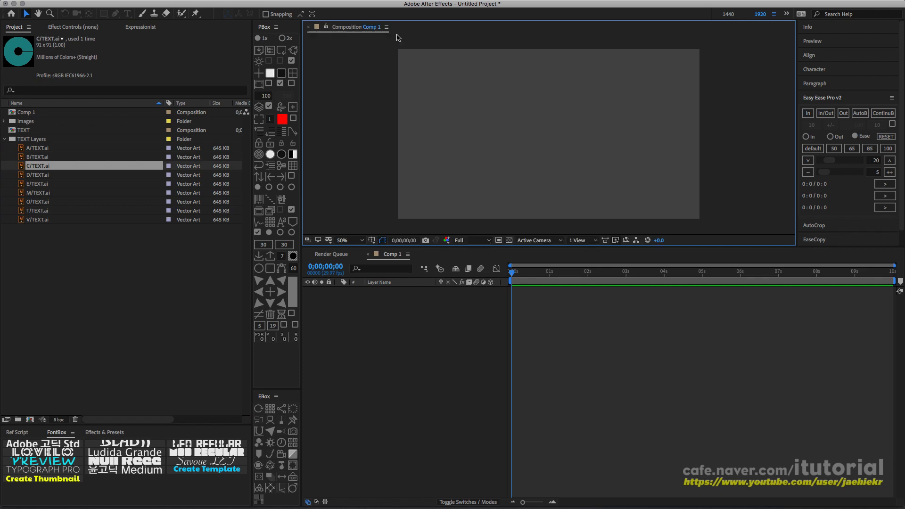
{"action": "left_click", "coordinate": [5, 139]}
- Delete the TEXT composition from the project while keeping the TEXT Layers folder
{"action": "left_click", "coordinate": [14, 130]}
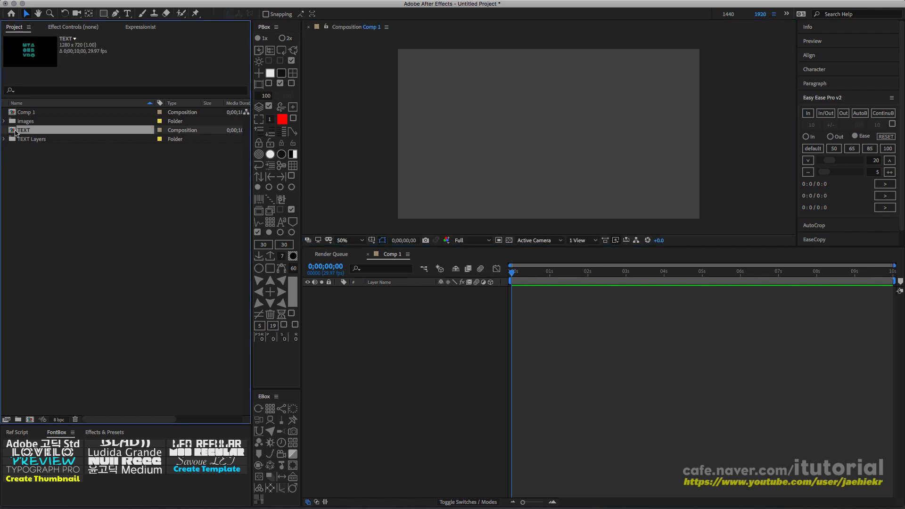
{"action": "key", "text": "Delete"}
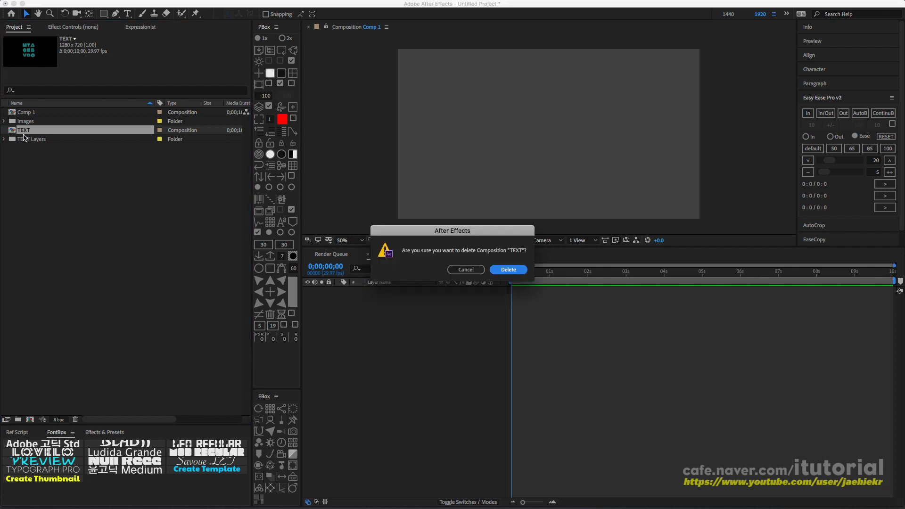
{"action": "left_click", "coordinate": [509, 268]}
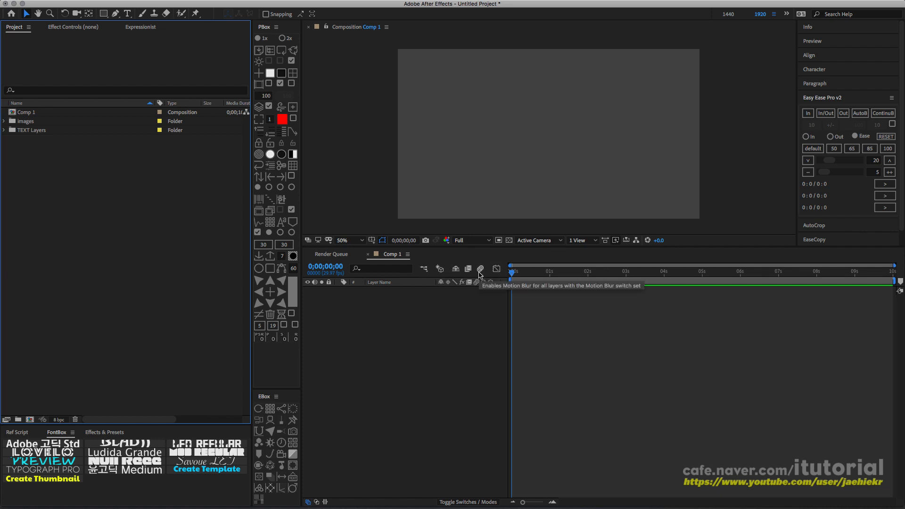
- Check the reference lettering video in Chrome again and go back to the empty Comp 1 in After Effects
{"action": "key", "text": "super+Tab"}
{"action": "key", "text": "super+shift+Tab"}
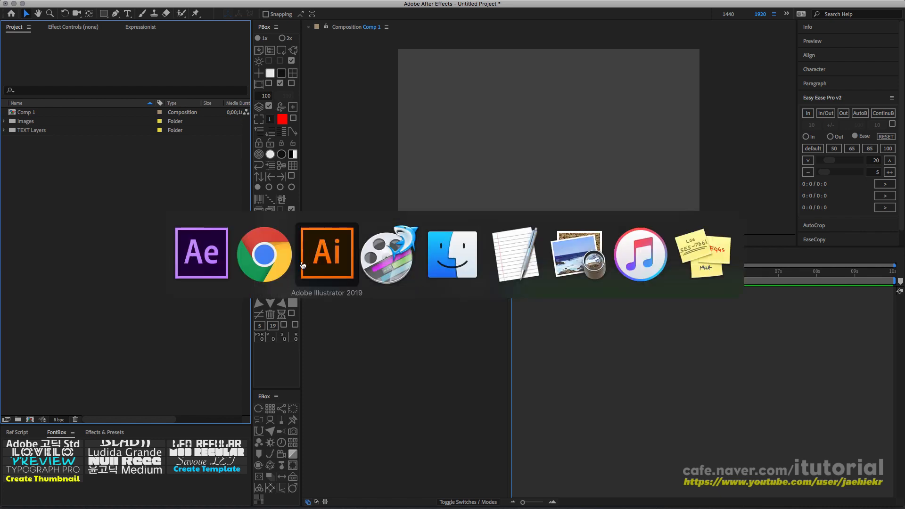
{"action": "key", "text": "super+shift+Tab"}
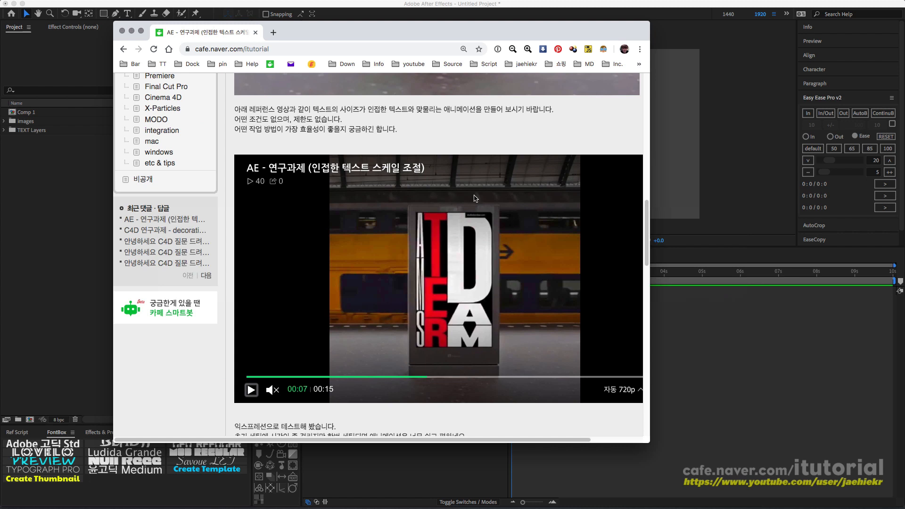
{"action": "left_click", "coordinate": [676, 309]}
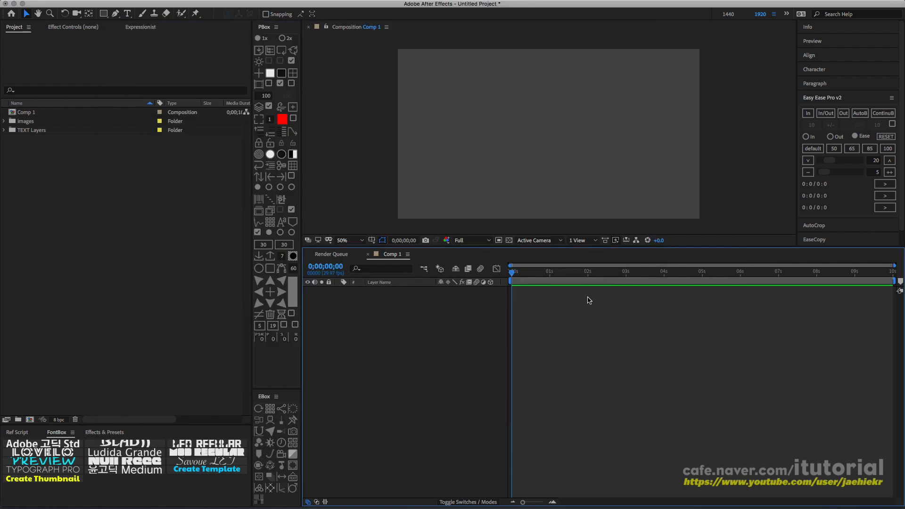
- Generate a vertical Dynamic Scale grid of 3 lines and 3 columns named DSComp, with 100 px comps and 50 px nulls
{"action": "left_click", "coordinate": [259, 499]}
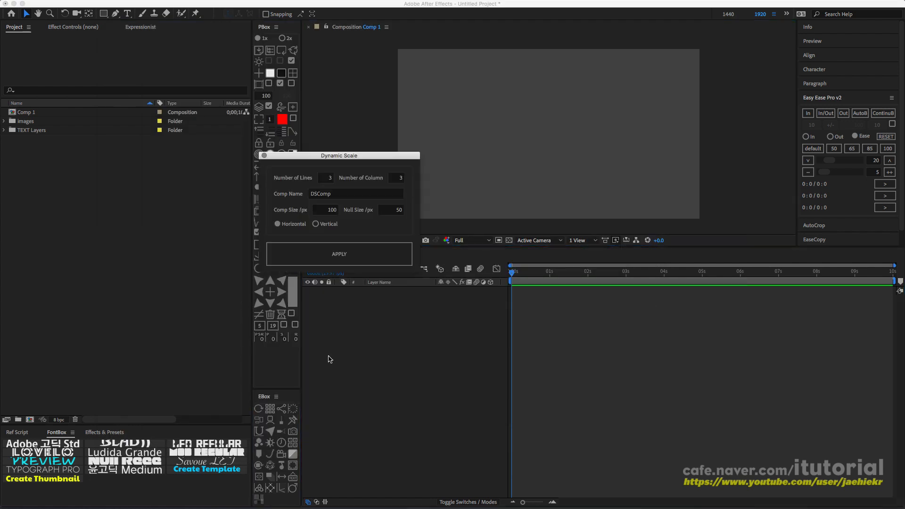
{"action": "left_click_drag", "start_coordinate": [361, 161], "coordinate": [341, 133]}
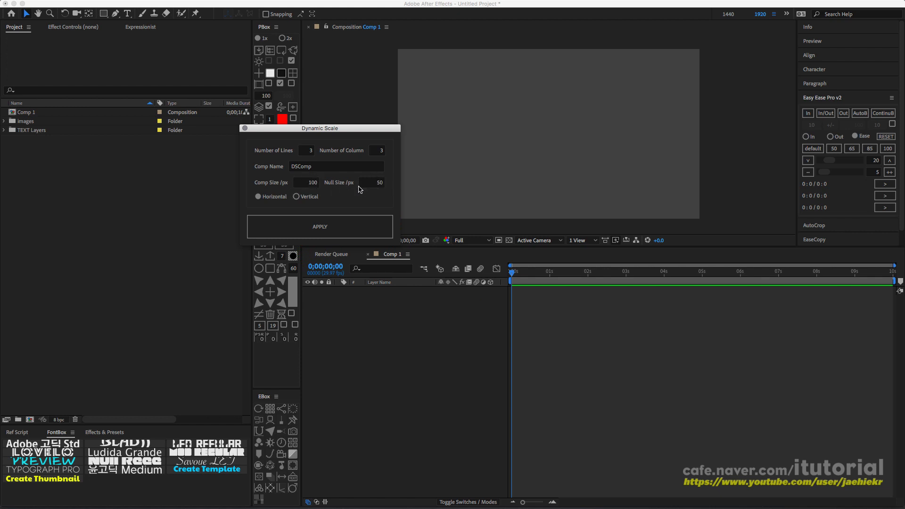
{"action": "left_click", "coordinate": [300, 197]}
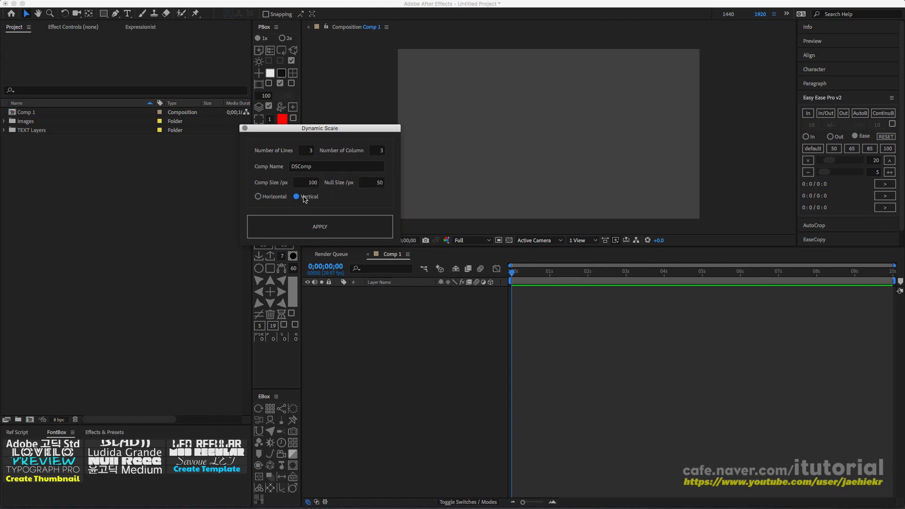
{"action": "left_click", "coordinate": [320, 227]}
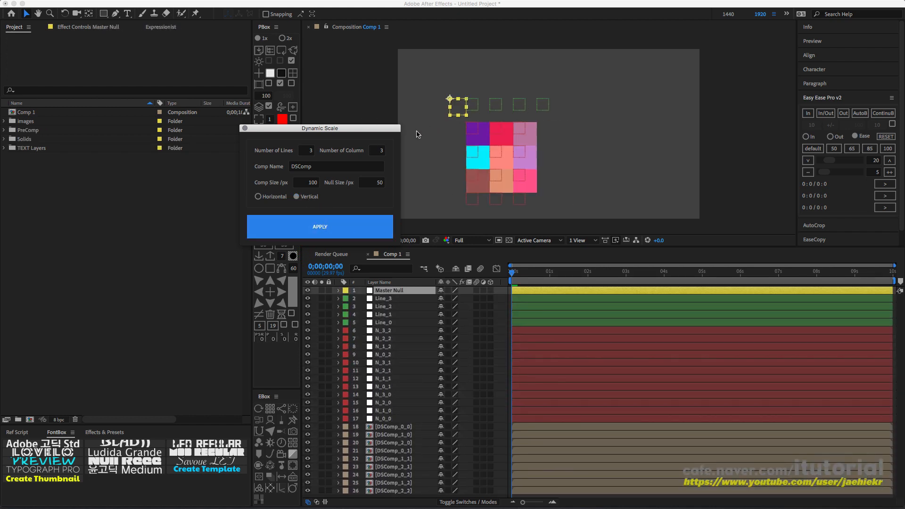
- Reposition the whole cell grid up and to the right using its Master Null
{"action": "left_click_drag", "start_coordinate": [464, 109], "coordinate": [510, 92]}
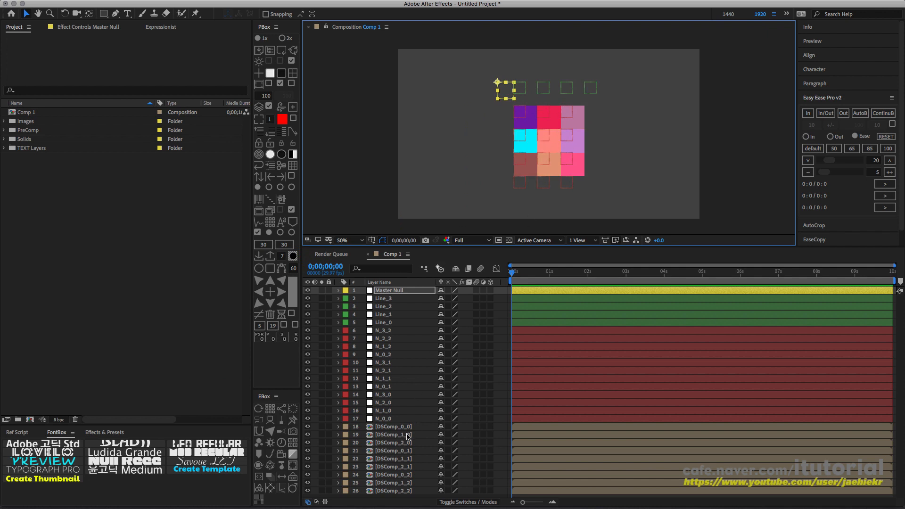
- Replace all nine colored DSComp cell layers with the nine letter files from the TEXT Layers folder
{"action": "left_click", "coordinate": [4, 148]}
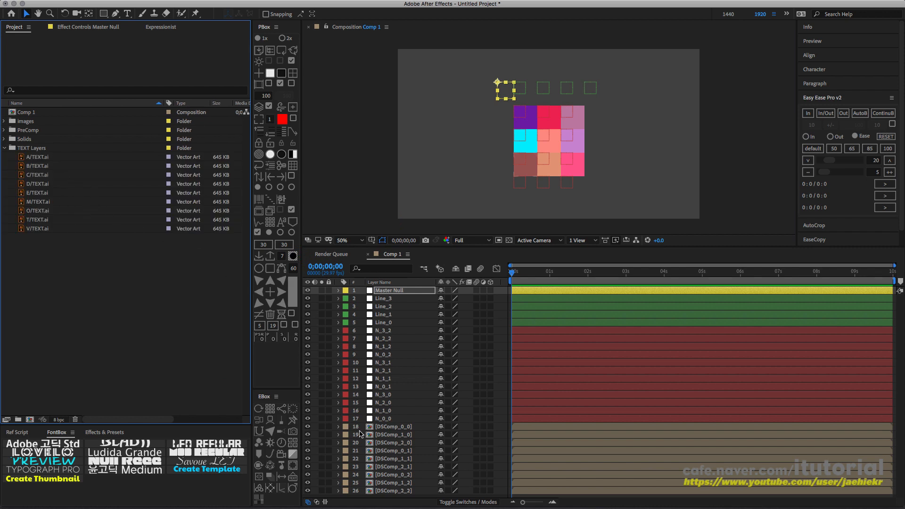
{"action": "left_click_drag", "start_coordinate": [9, 157], "coordinate": [72, 242]}
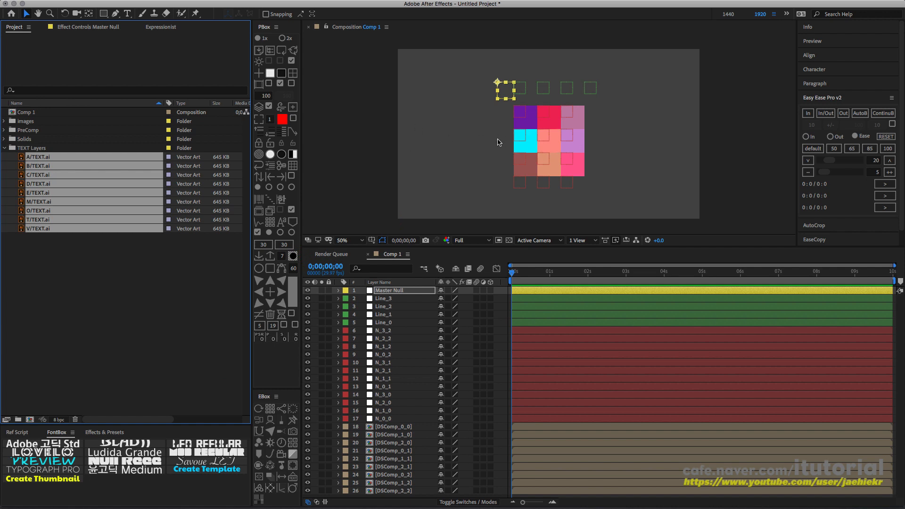
{"action": "left_click", "coordinate": [532, 125]}
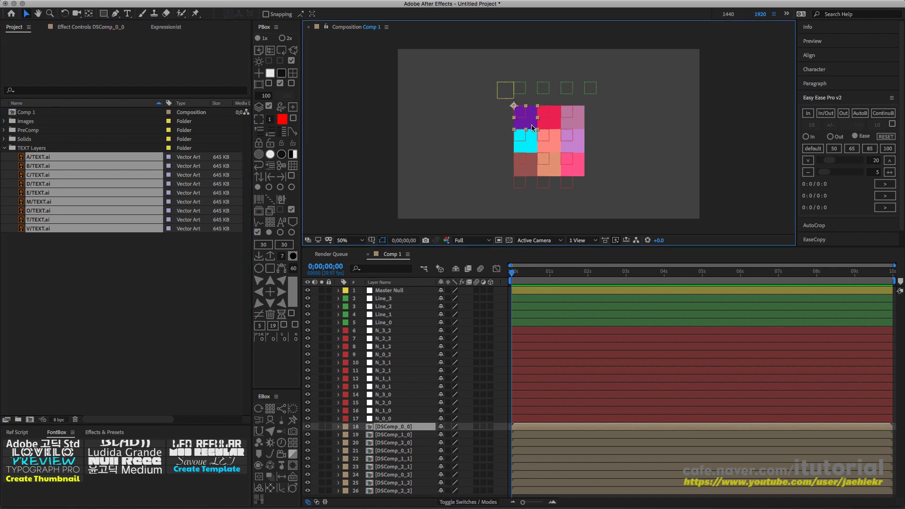
{"action": "left_click", "coordinate": [533, 141], "text": "shift"}
{"action": "left_click", "coordinate": [533, 170], "text": "shift"}
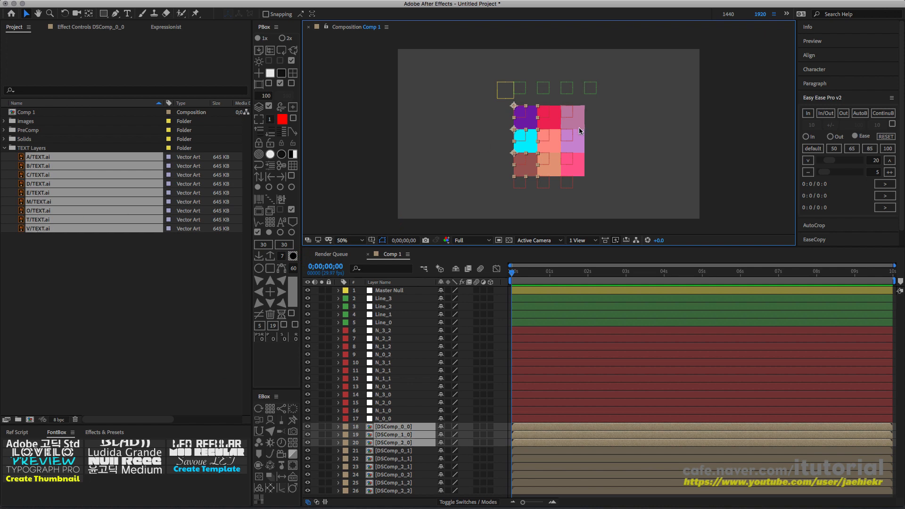
{"action": "left_click", "coordinate": [554, 145], "text": "shift"}
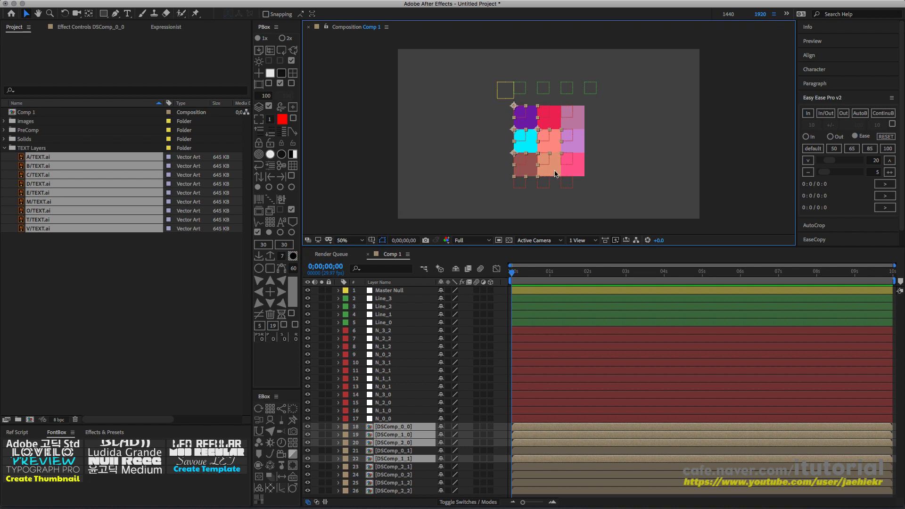
{"action": "left_click", "coordinate": [553, 167], "text": "shift"}
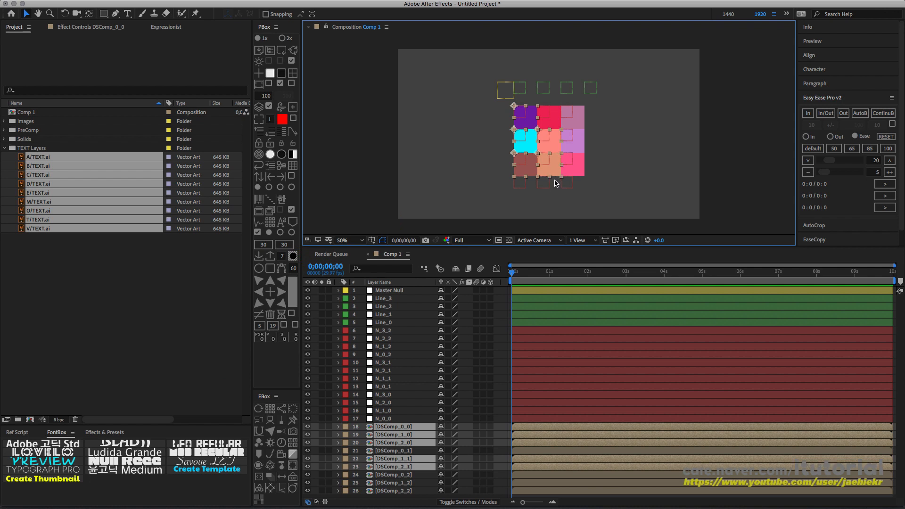
{"action": "left_click", "coordinate": [581, 118], "text": "shift"}
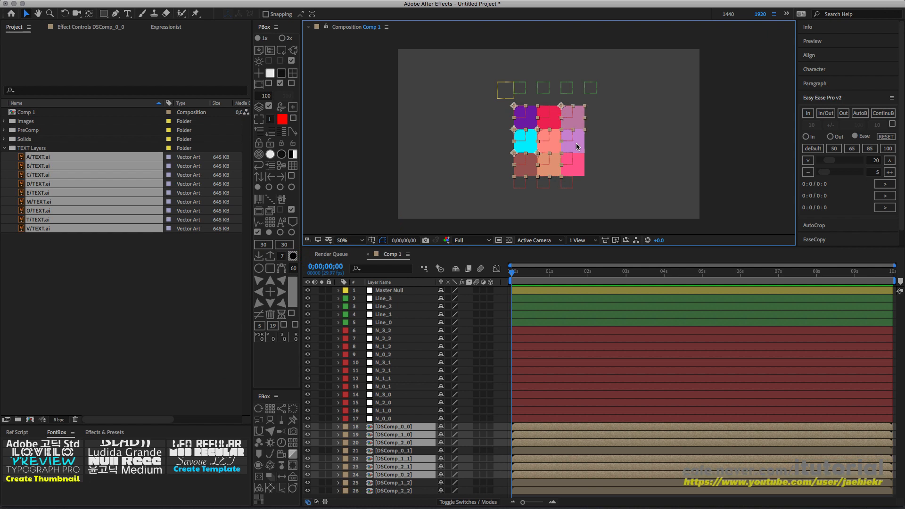
{"action": "left_click", "coordinate": [580, 150], "text": "shift"}
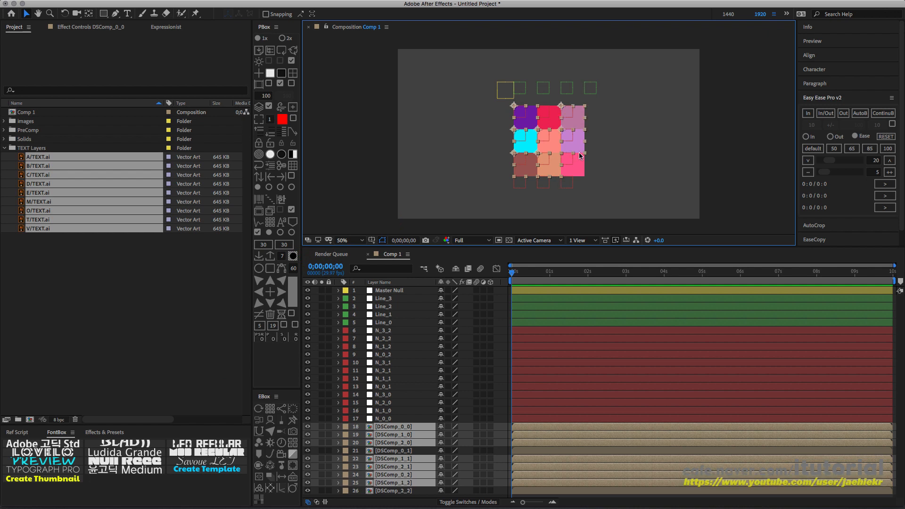
{"action": "left_click", "coordinate": [554, 124], "text": "shift"}
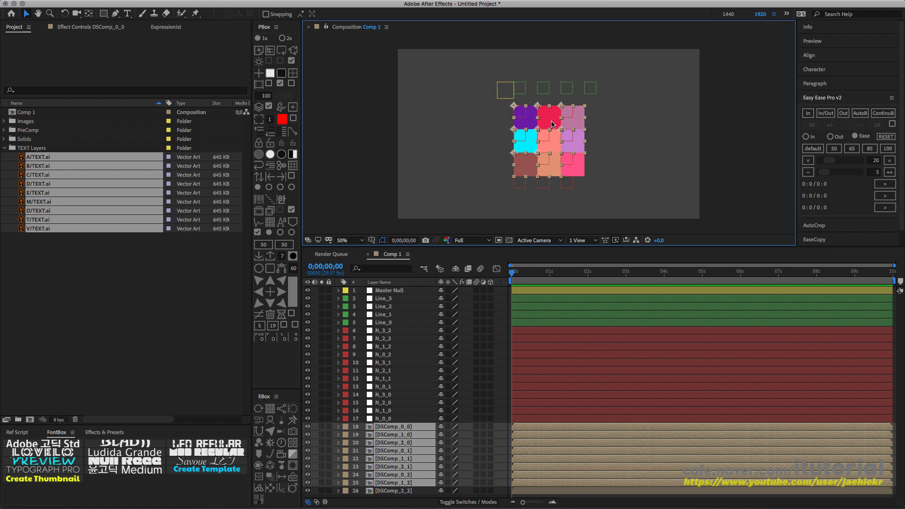
{"action": "left_click", "coordinate": [582, 173], "text": "shift"}
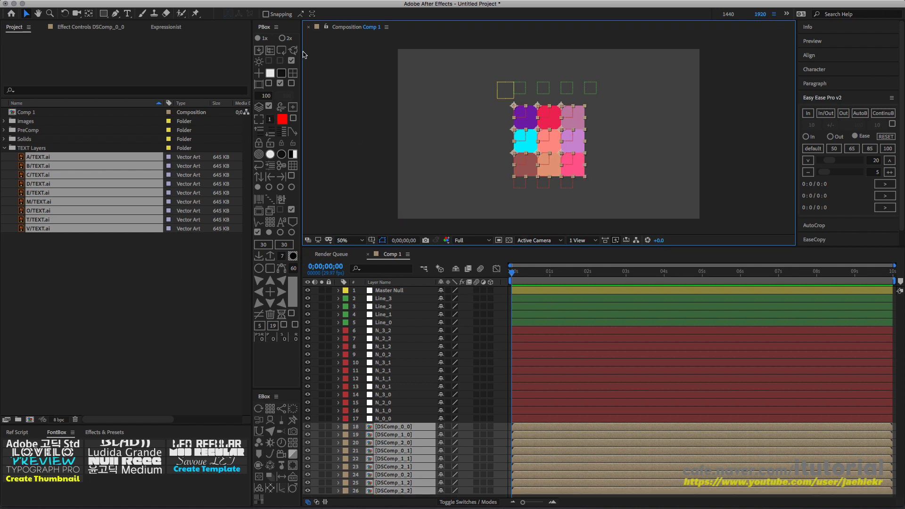
{"action": "left_click", "coordinate": [284, 53]}
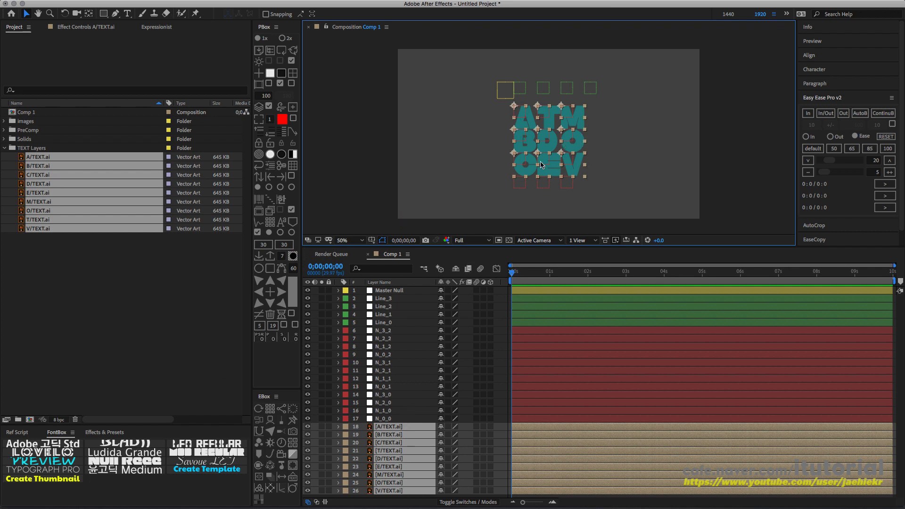
- Give each of the nine letter layers a random fill color and change the composition background to a lighter gray
{"action": "left_click", "coordinate": [258, 85]}
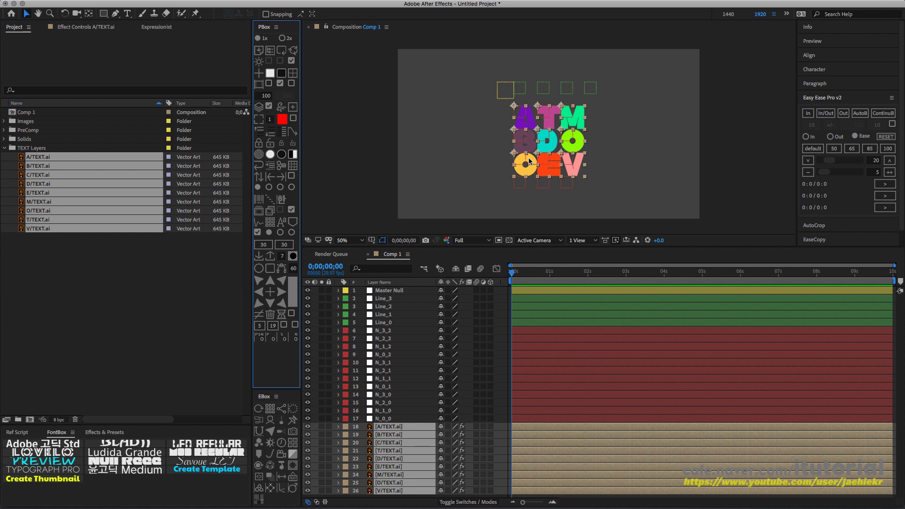
{"action": "left_click", "coordinate": [494, 182]}
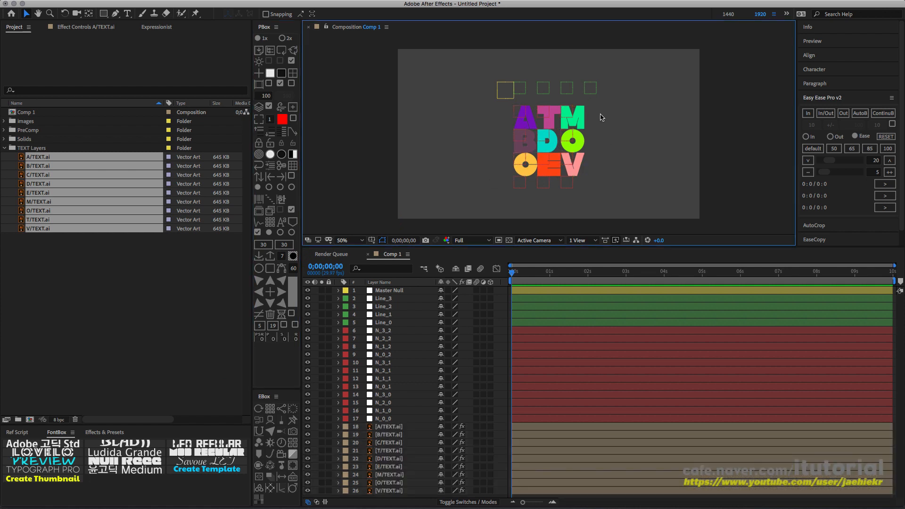
{"action": "key", "text": "period"}
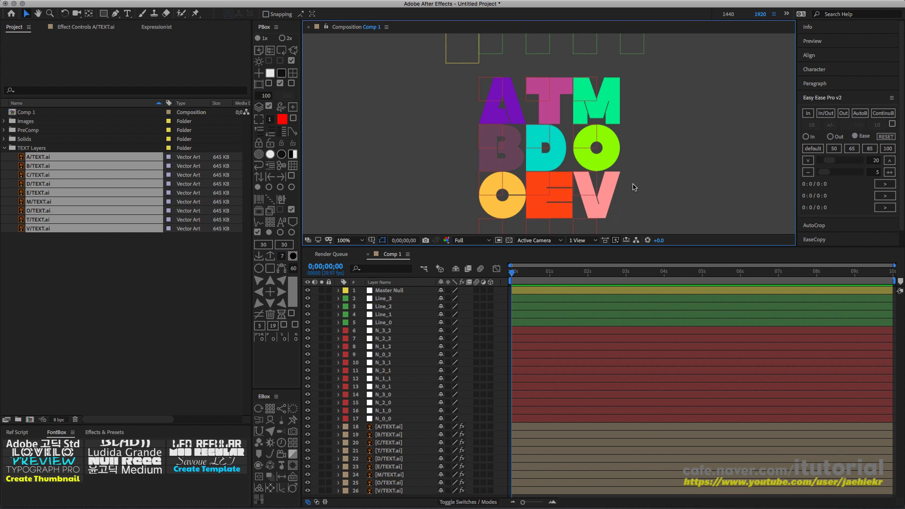
{"action": "left_click", "coordinate": [516, 118]}
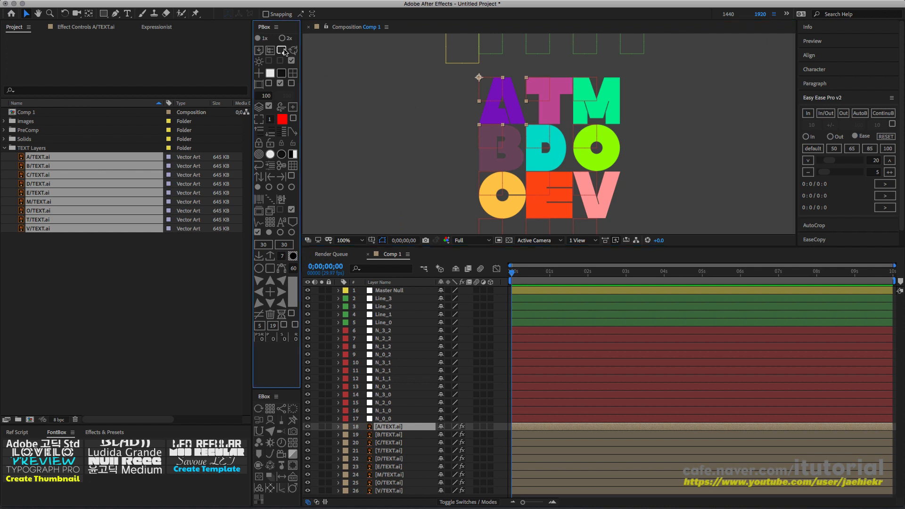
{"action": "left_click", "coordinate": [282, 50]}
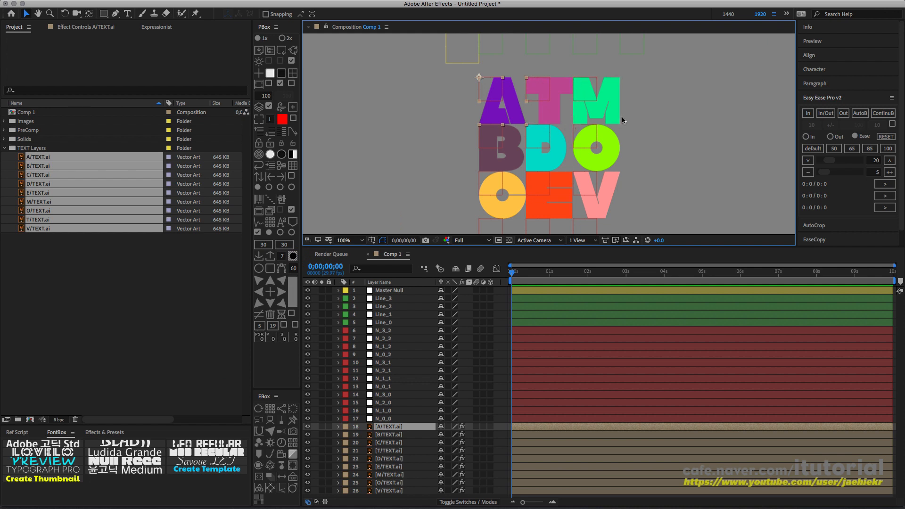
- Inspect the edges of the B and D letters, previewing D/TEXT.ai and B/TEXT.ai as footage up close, and return to Comp 1
{"action": "left_click", "coordinate": [515, 163]}
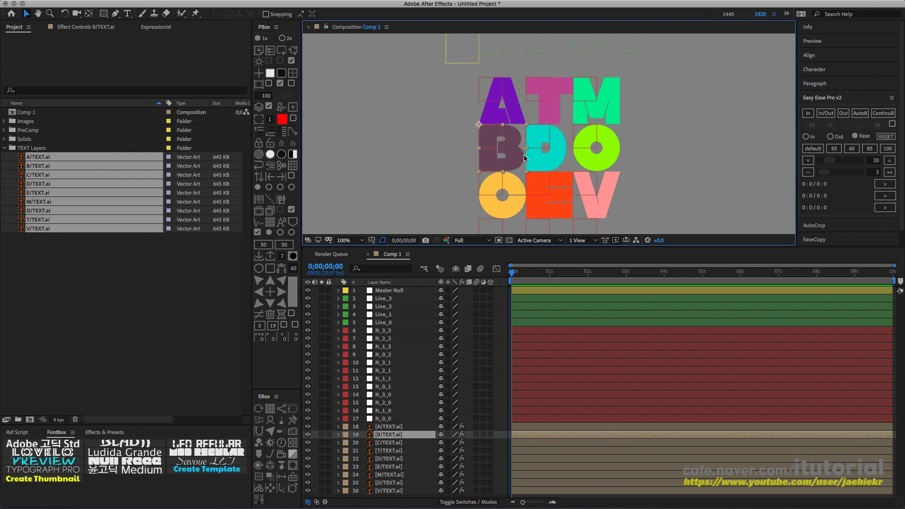
{"action": "left_click", "coordinate": [552, 154]}
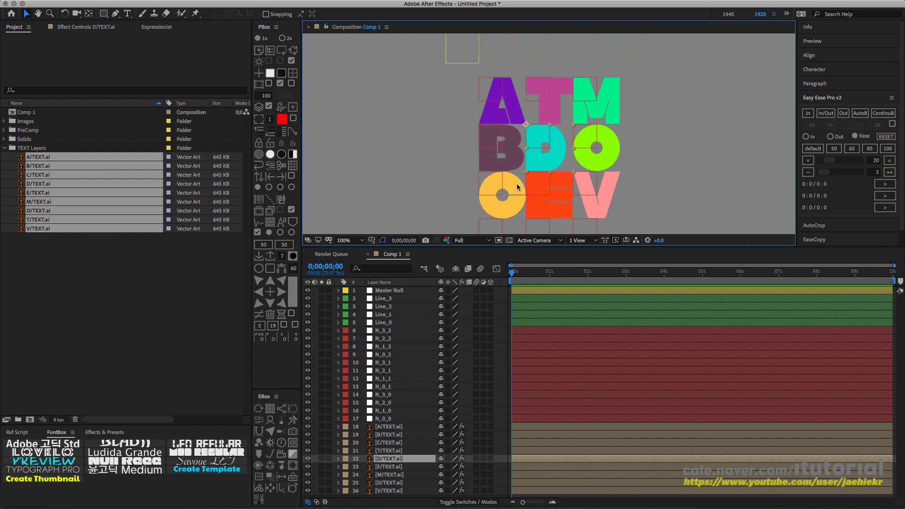
{"action": "left_click", "coordinate": [44, 252]}
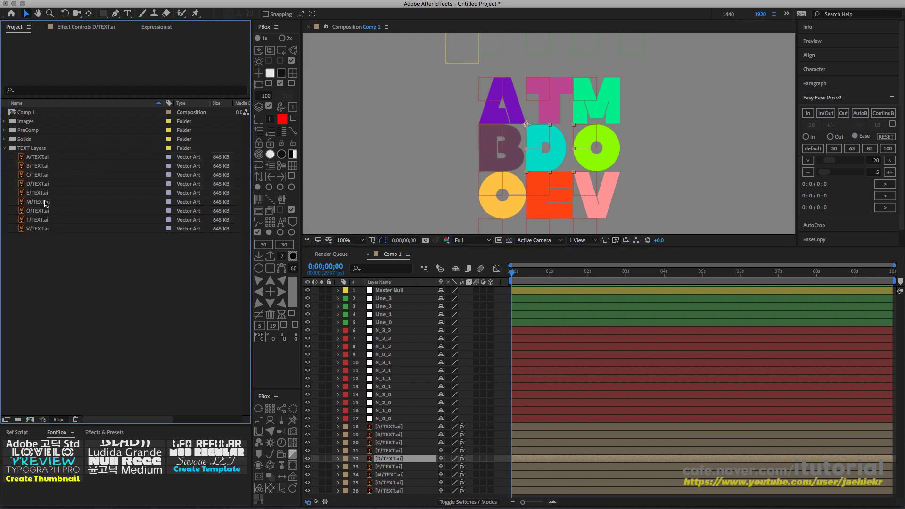
{"action": "left_click", "coordinate": [24, 185]}
{"action": "double_click", "coordinate": [23, 185]}
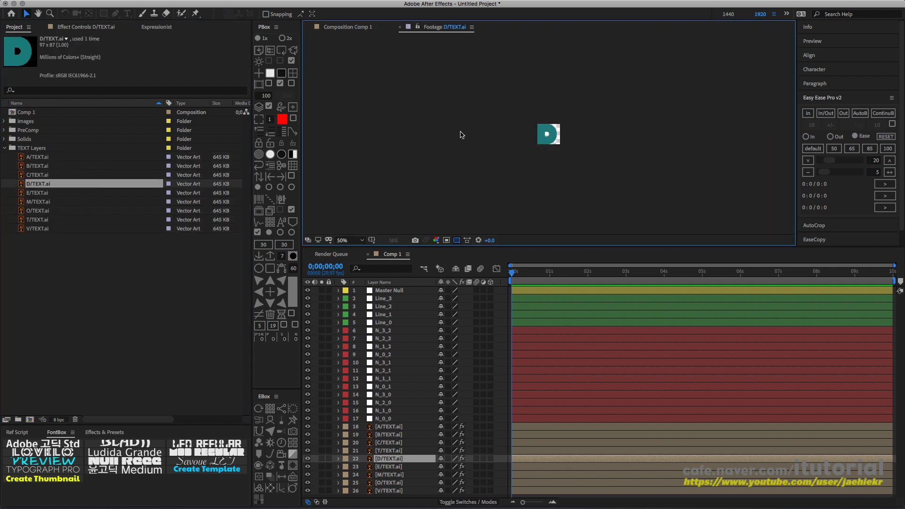
{"action": "scroll", "coordinate": [561, 138], "scroll_direction": "up", "scroll_amount": 2}
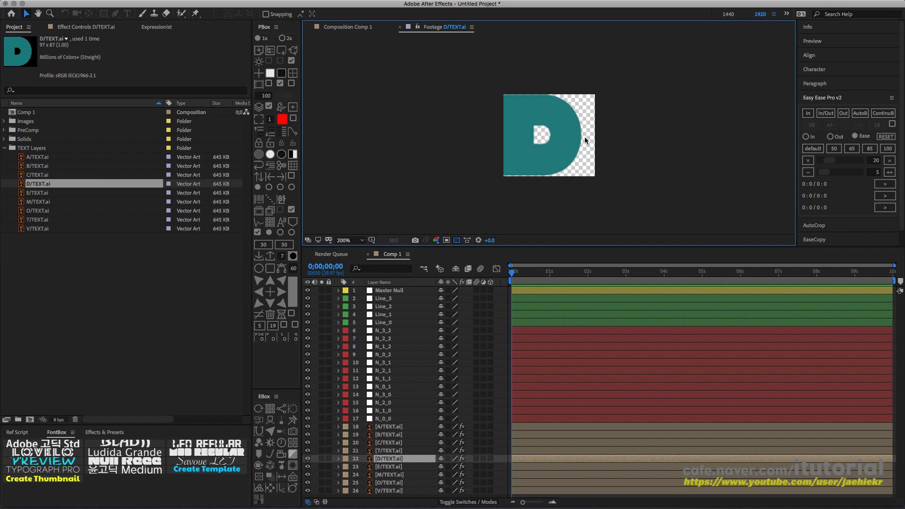
{"action": "left_click", "coordinate": [21, 167]}
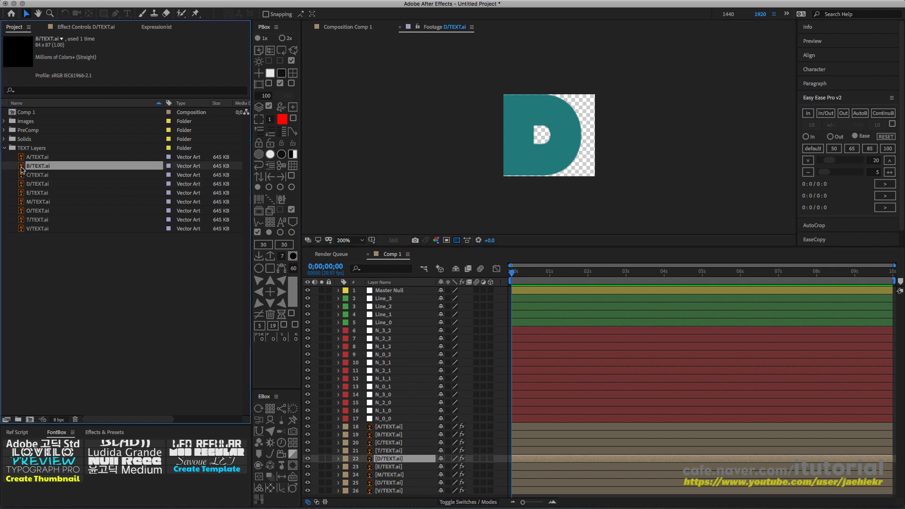
{"action": "double_click", "coordinate": [21, 167]}
{"action": "scroll", "coordinate": [555, 137], "scroll_direction": "up", "scroll_amount": 1}
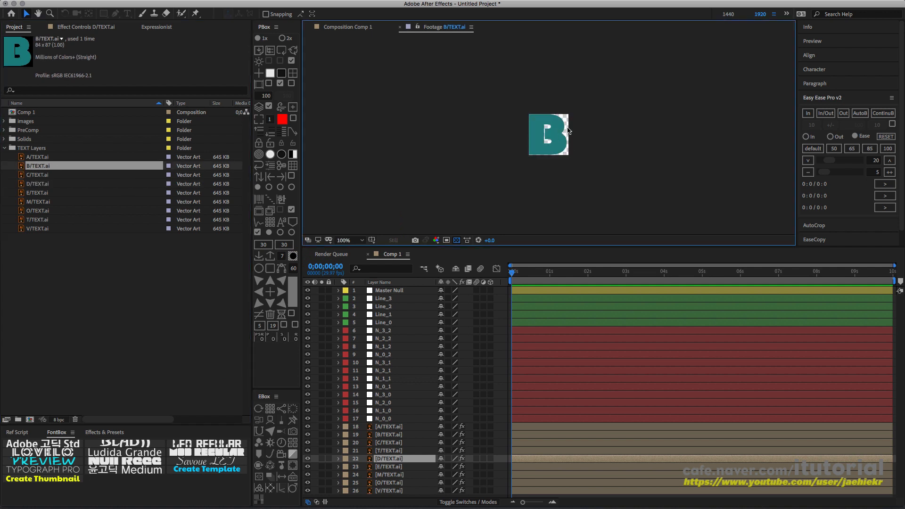
{"action": "scroll", "coordinate": [567, 128], "scroll_direction": "up", "scroll_amount": 1}
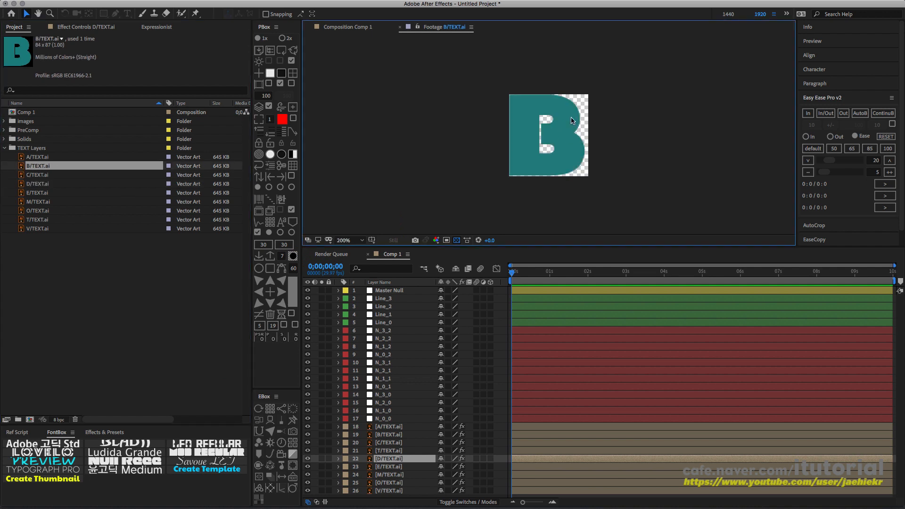
{"action": "left_click", "coordinate": [400, 28]}
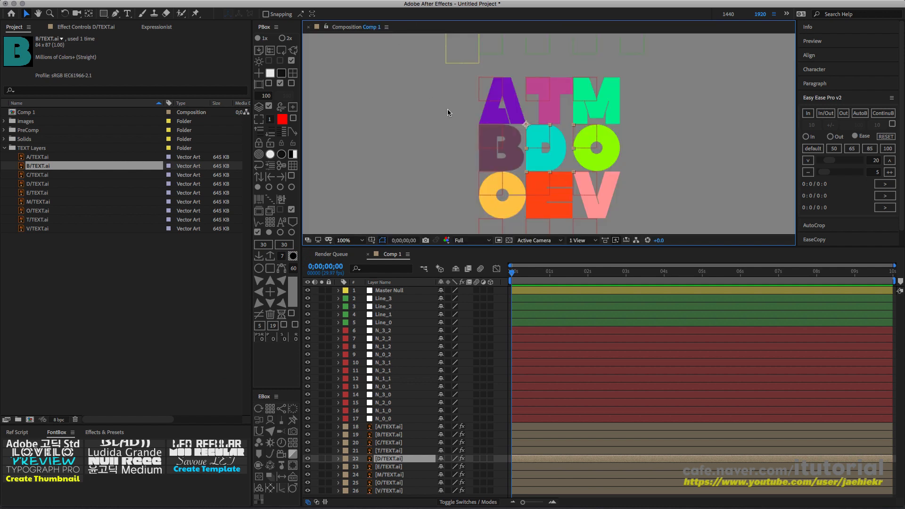
- Pre-compose the B/TEXT.ai layer as "B/TEXT.ai Comp 1", leaving all attributes in Comp 1, and open the new composition
{"action": "left_click", "coordinate": [515, 165]}
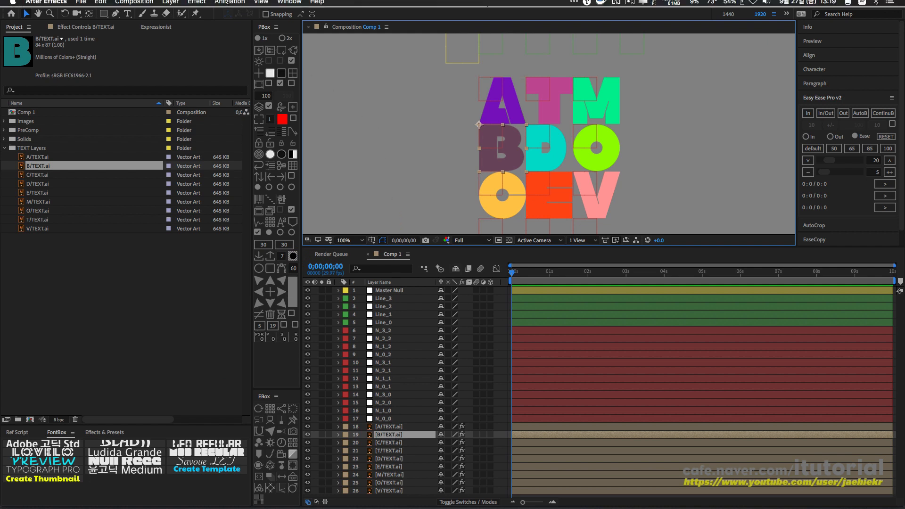
{"action": "left_click", "coordinate": [170, 5]}
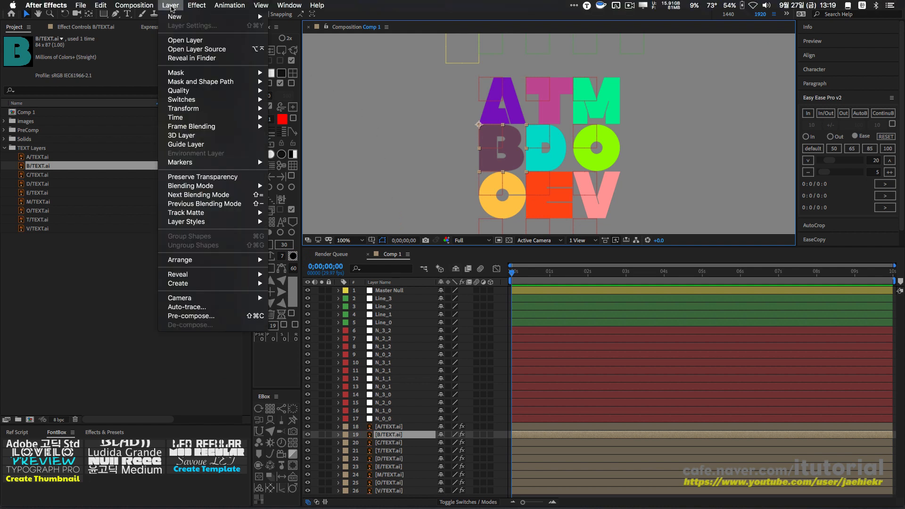
{"action": "left_click", "coordinate": [222, 316]}
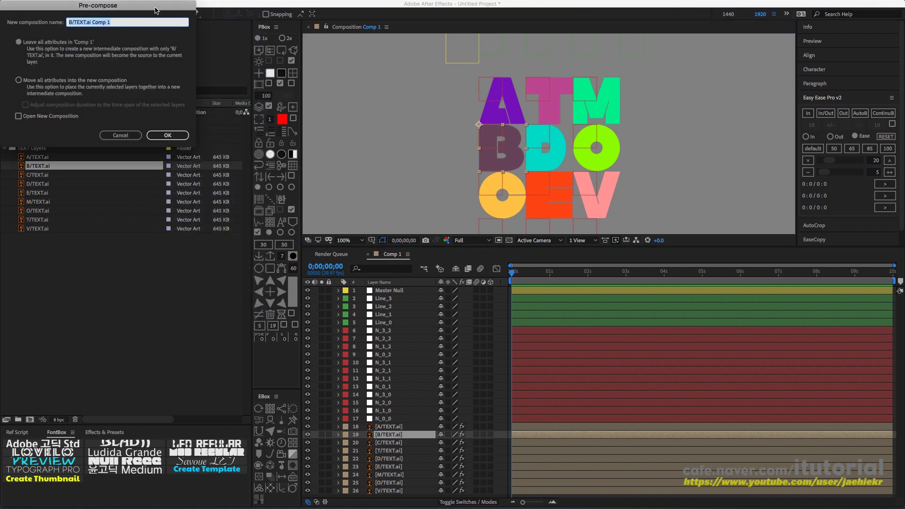
{"action": "left_click_drag", "start_coordinate": [156, 10], "coordinate": [315, 139]}
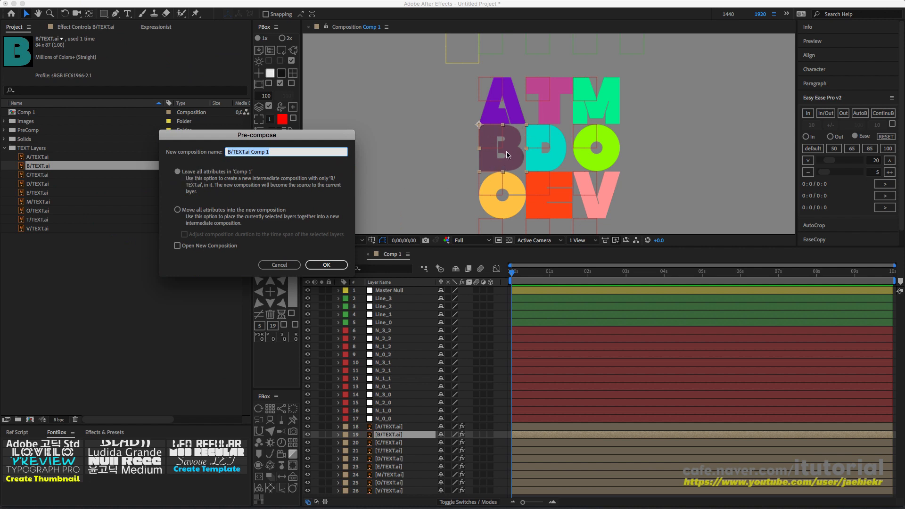
{"action": "left_click", "coordinate": [325, 265]}
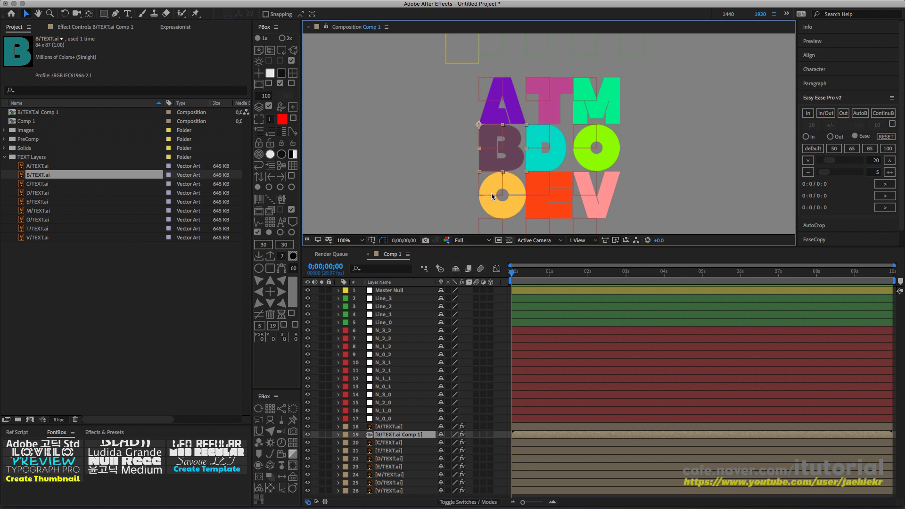
{"action": "double_click", "coordinate": [395, 435]}
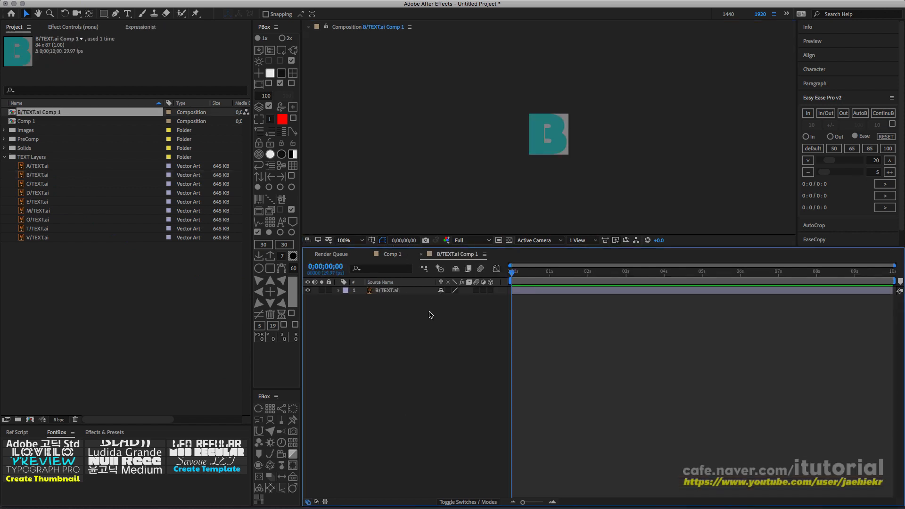
- Move the B/TEXT.ai layer's anchor point to its left edge and stretch the layer horizontally so the letter fills the composition's right-side gap
{"action": "left_click", "coordinate": [549, 137]}
{"action": "key", "text": "period"}
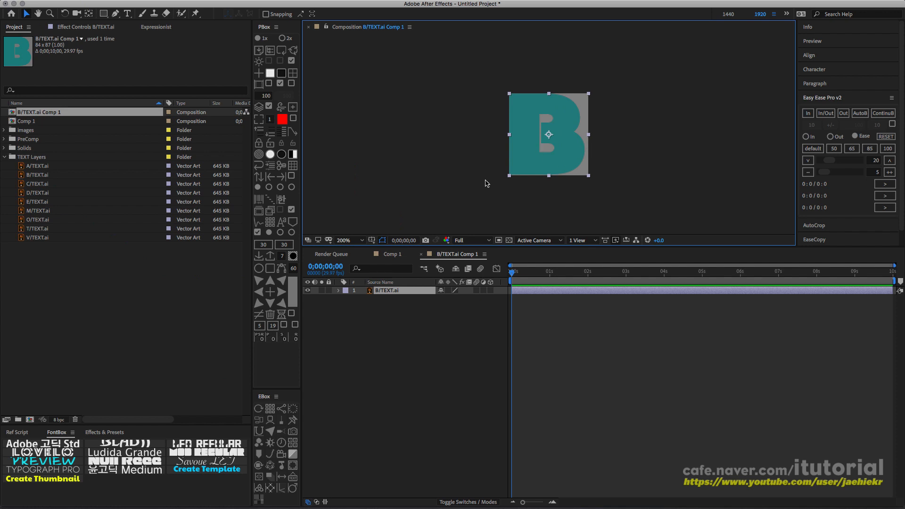
{"action": "left_click", "coordinate": [258, 293]}
{"action": "left_click_drag", "start_coordinate": [589, 136], "coordinate": [592, 137]}
{"action": "key", "text": "period"}
{"action": "key", "text": "period"}
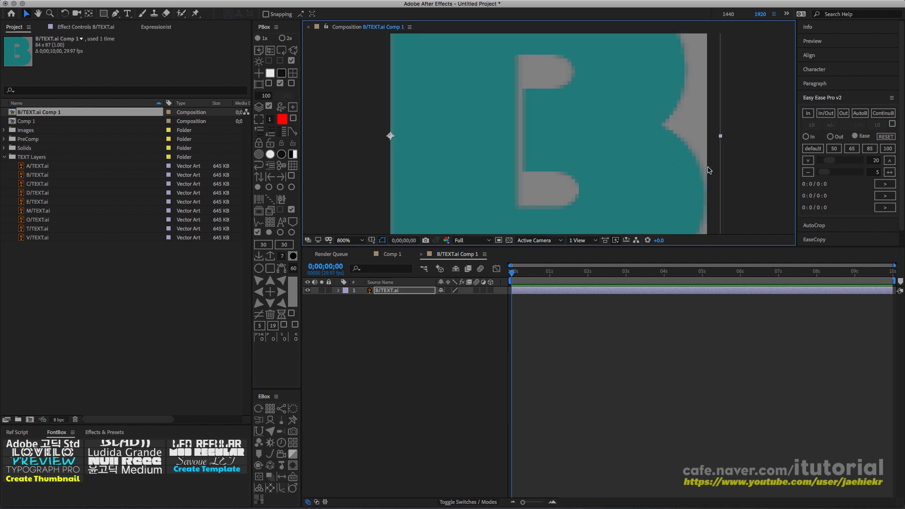
{"action": "left_click_drag", "start_coordinate": [719, 136], "coordinate": [718, 137]}
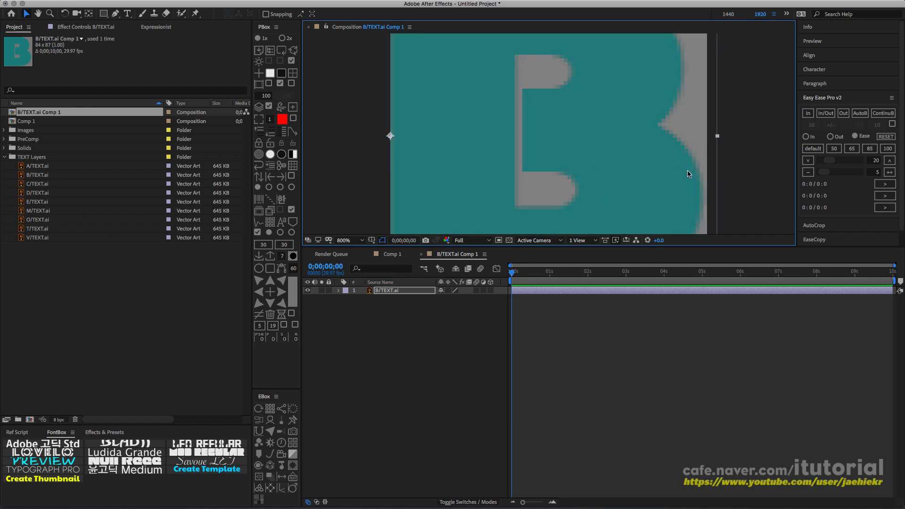
- Return to Comp 1, pre-compose the D/TEXT.ai layer on its own, and open the resulting composition
{"action": "key", "text": "comma"}
{"action": "key", "text": "comma"}
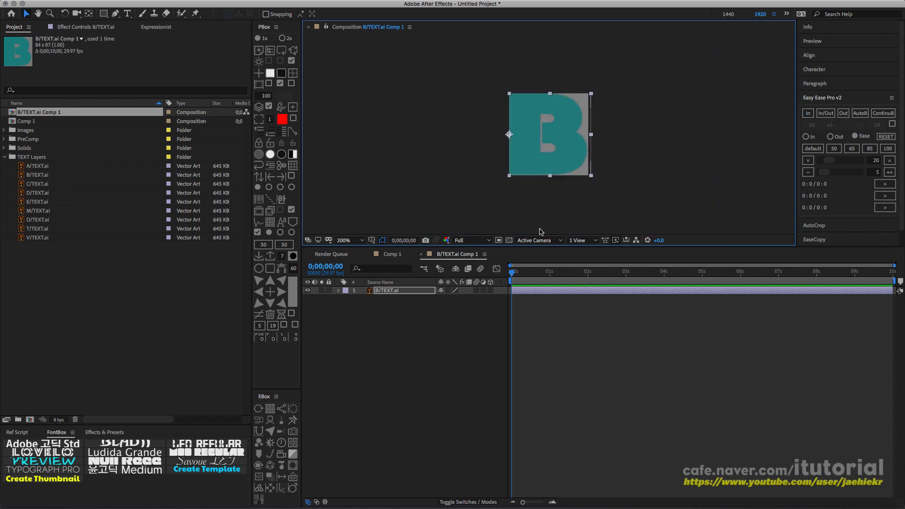
{"action": "left_click", "coordinate": [421, 254]}
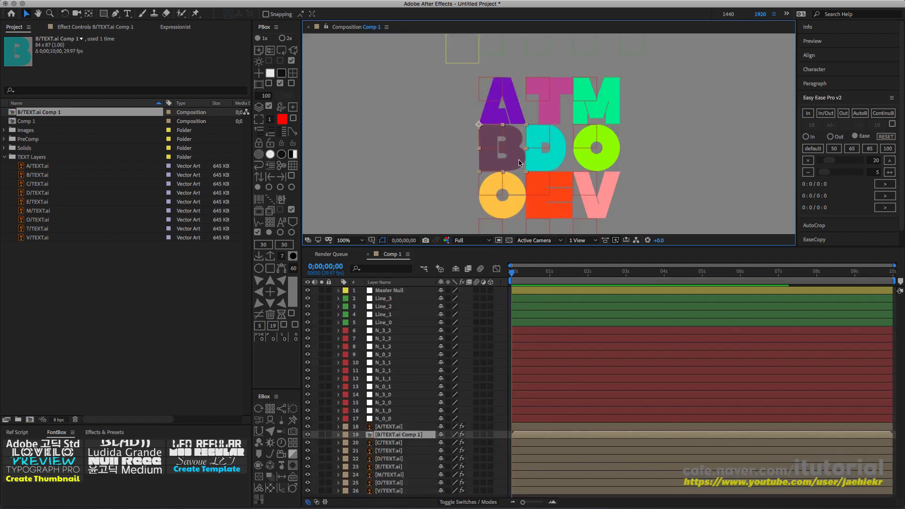
{"action": "left_click", "coordinate": [559, 160]}
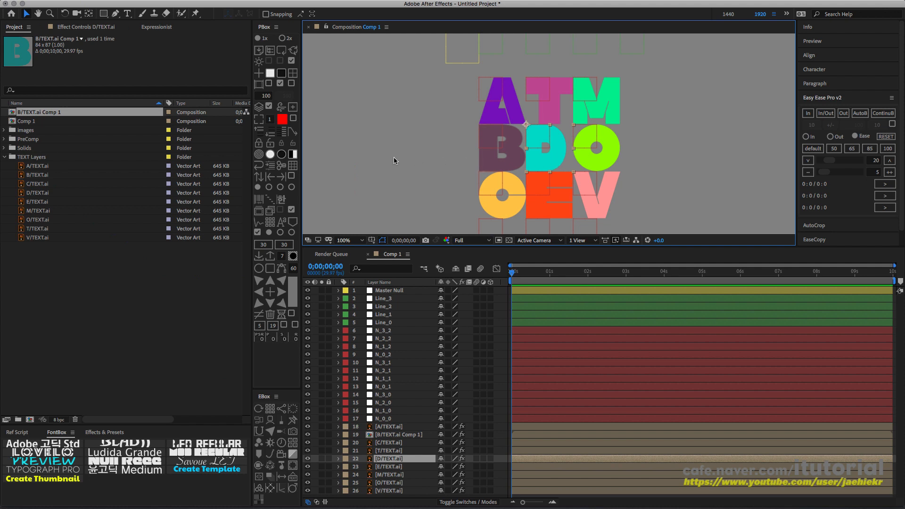
{"action": "left_click", "coordinate": [291, 213]}
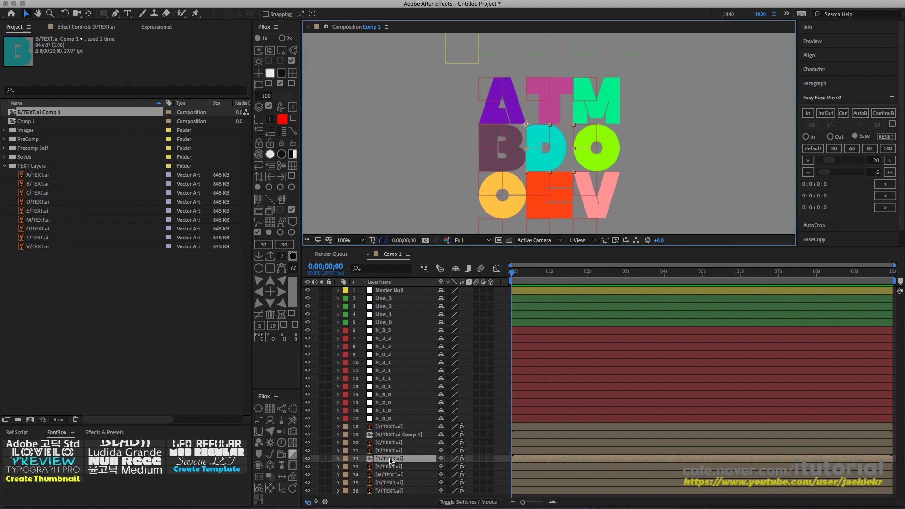
{"action": "double_click", "coordinate": [390, 459]}
- Move the D/TEXT.ai layer's anchor point to its left edge, stretch the letter horizontally to fill the composition's width, and return to Comp 1
{"action": "left_click", "coordinate": [387, 291]}
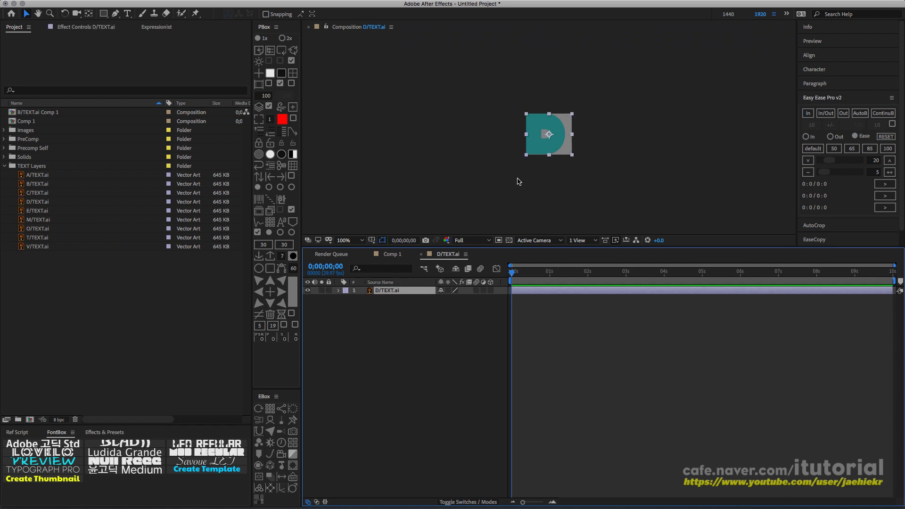
{"action": "key", "text": "period"}
{"action": "key", "text": "period"}
{"action": "key", "text": "period"}
{"action": "key", "text": "period"}
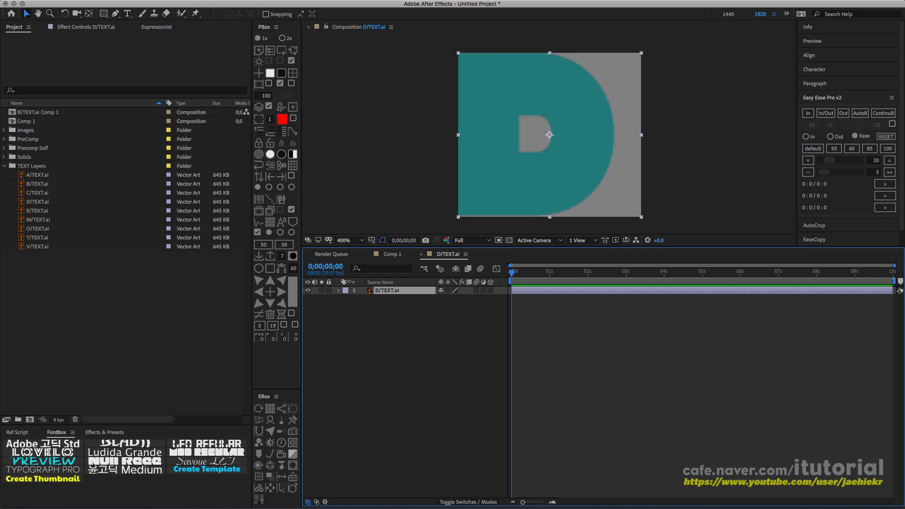
{"action": "left_click", "coordinate": [259, 292]}
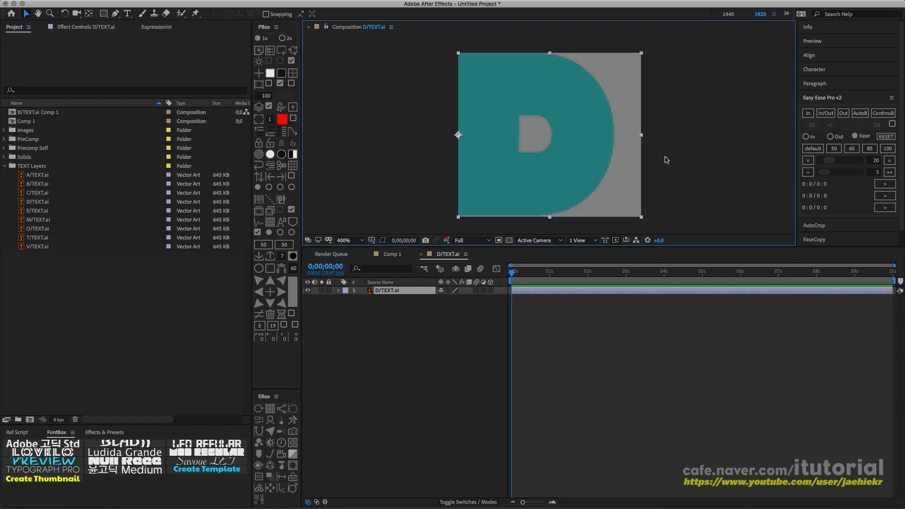
{"action": "left_click_drag", "start_coordinate": [642, 136], "coordinate": [672, 137]}
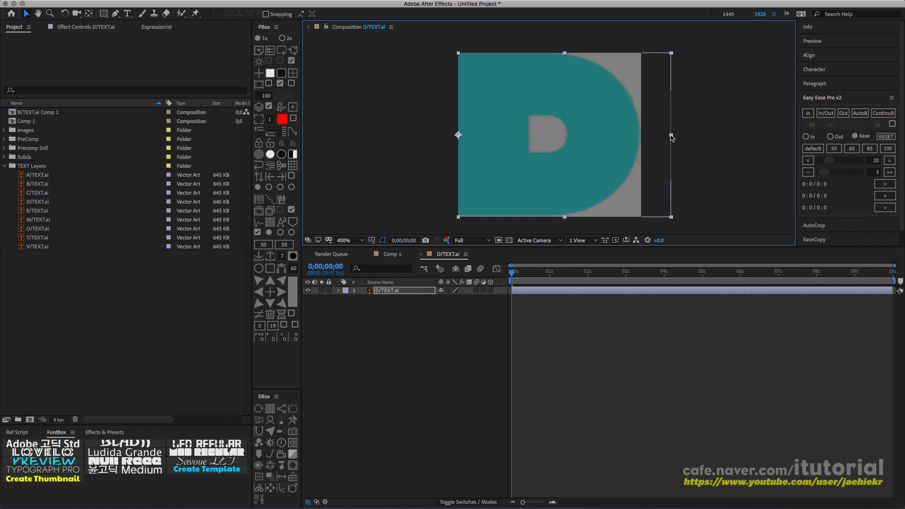
{"action": "left_click", "coordinate": [421, 254]}
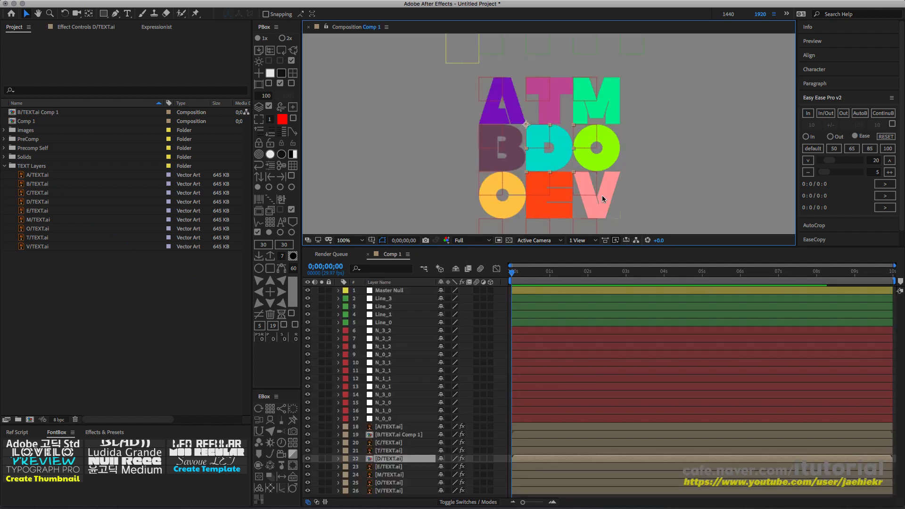
{"action": "left_click", "coordinate": [644, 183]}
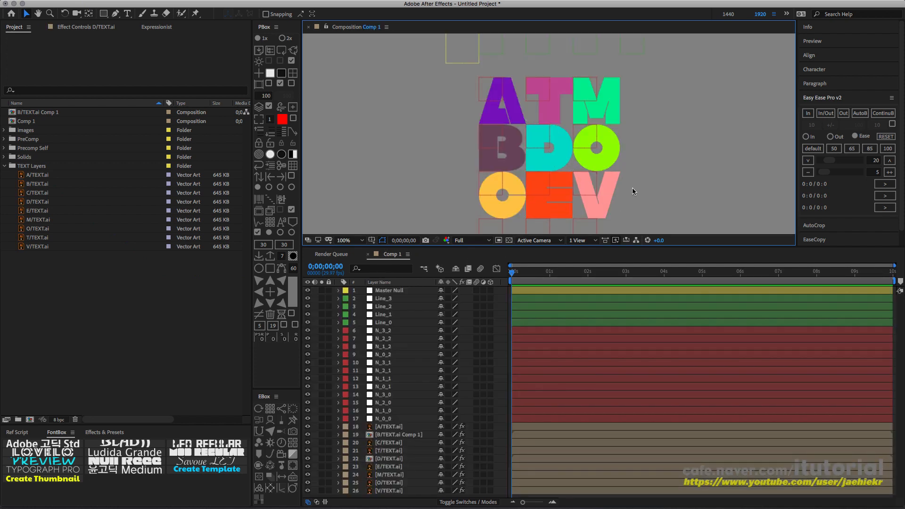
- Add starting Position keyframes at 0;00;00;00 to all Line and N null layers, from Line_3 through N_0_0
{"action": "left_click", "coordinate": [385, 300]}
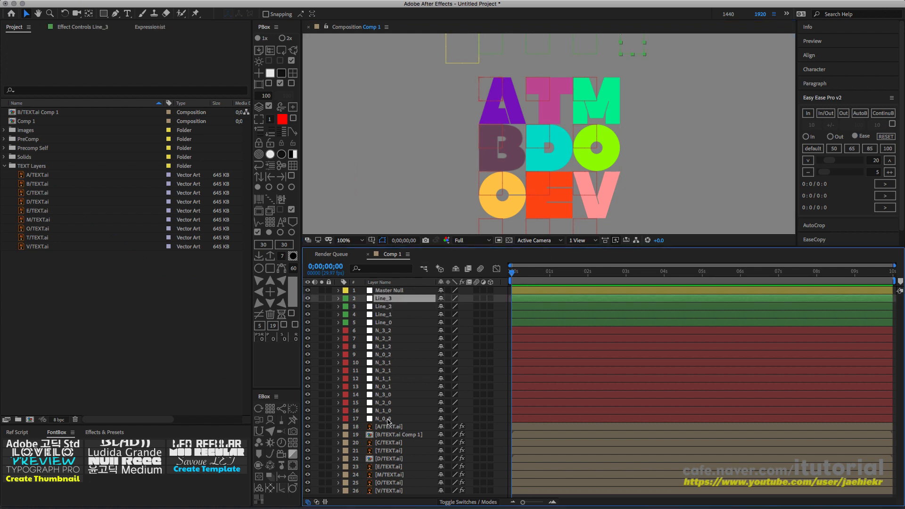
{"action": "left_click", "coordinate": [389, 420], "text": "shift"}
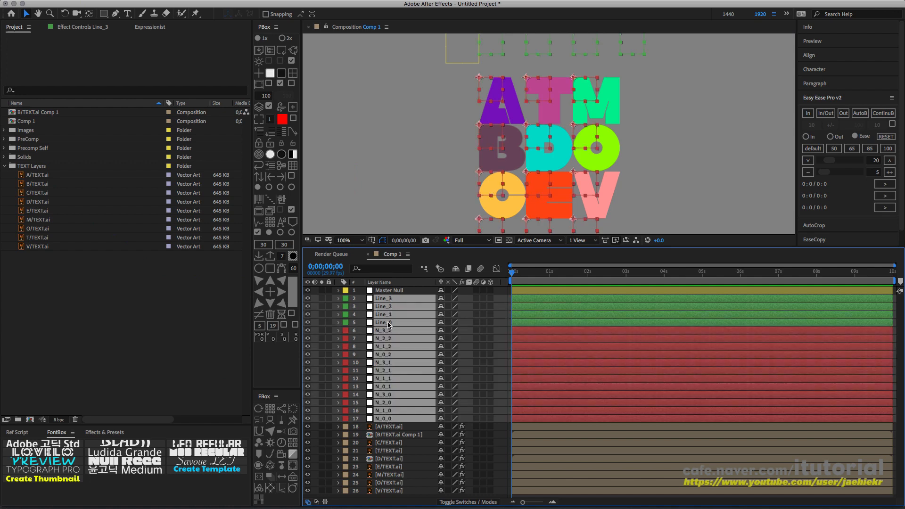
{"action": "key", "text": "p"}
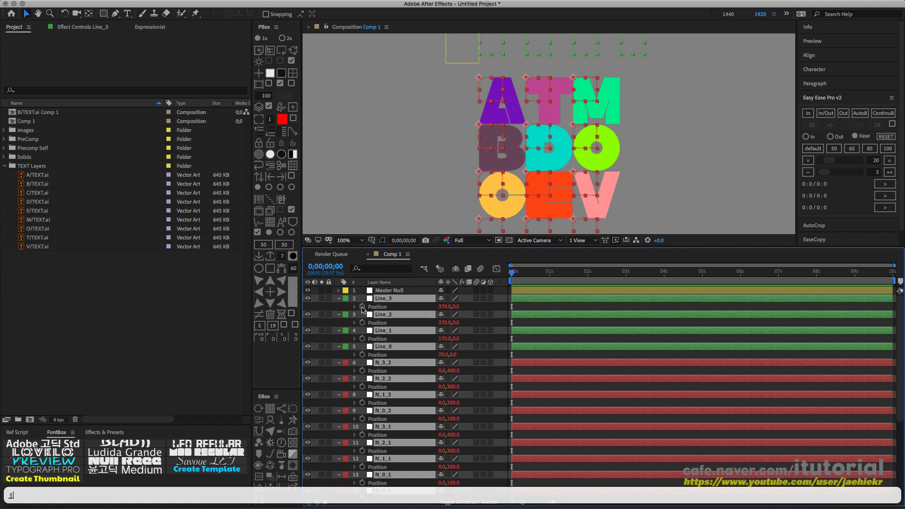
{"action": "key", "text": "alt+shift+p"}
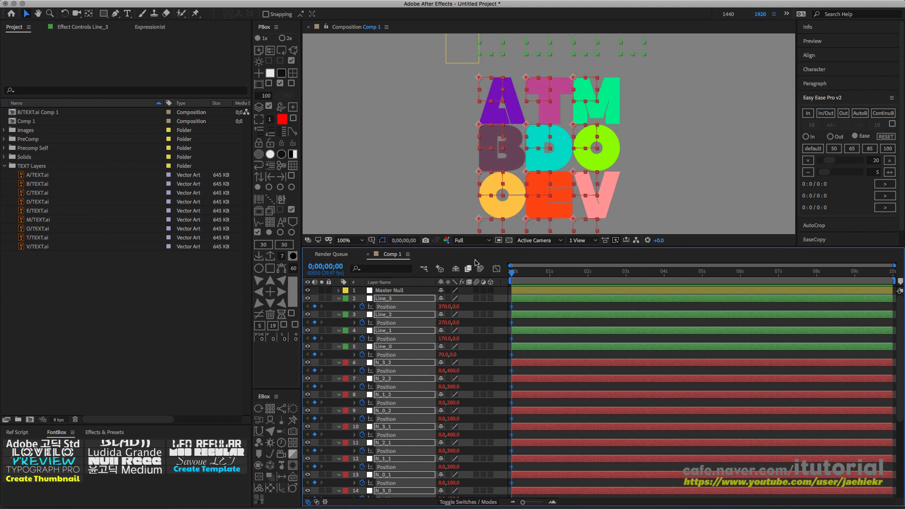
{"action": "left_click", "coordinate": [636, 142]}
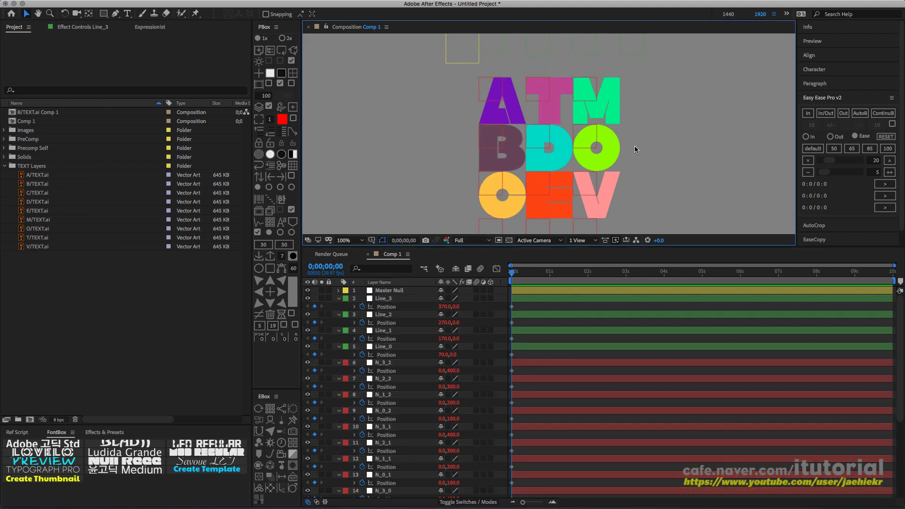
{"action": "left_click", "coordinate": [540, 137]}
{"action": "left_click_drag", "start_coordinate": [534, 135], "coordinate": [534, 121]}
{"action": "key", "text": "super+z"}
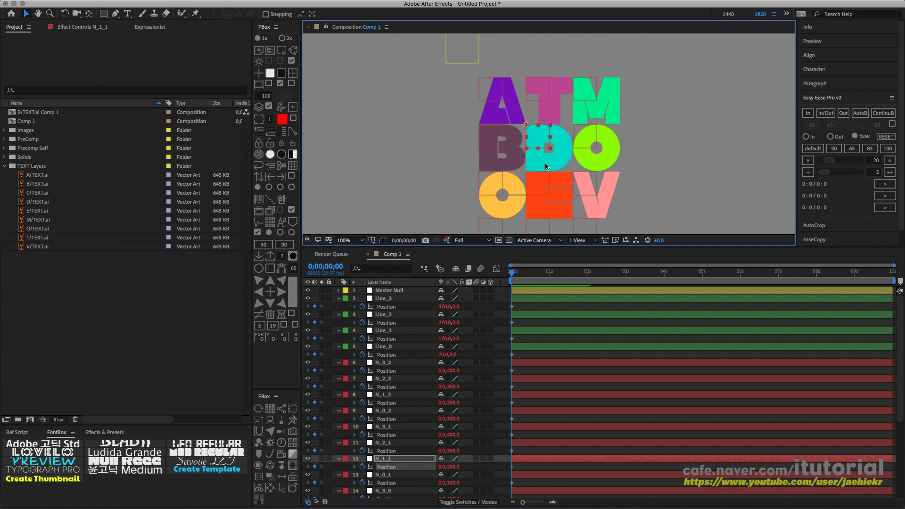
- Lock all nine letter layers, from A/TEXT.ai through V/TEXT.ai
{"action": "key", "text": "comma"}
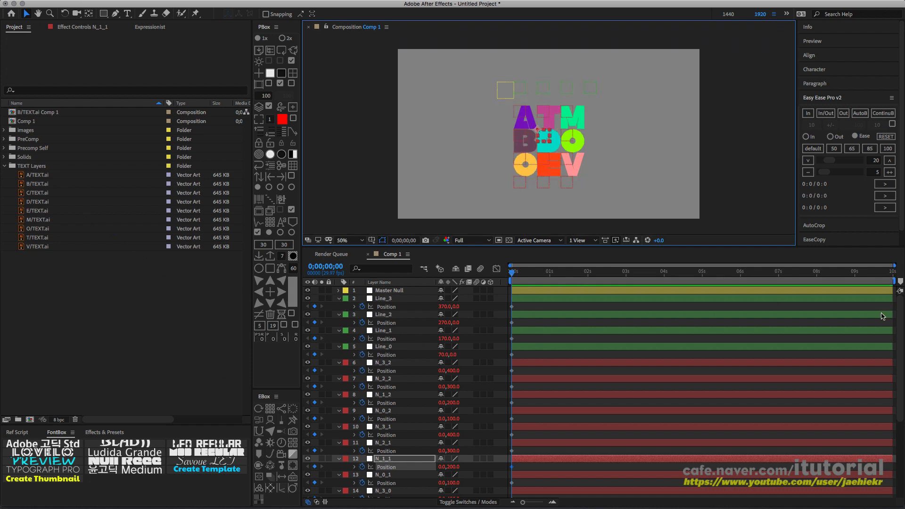
{"action": "scroll", "coordinate": [894, 326], "scroll_direction": "down", "scroll_amount": 8}
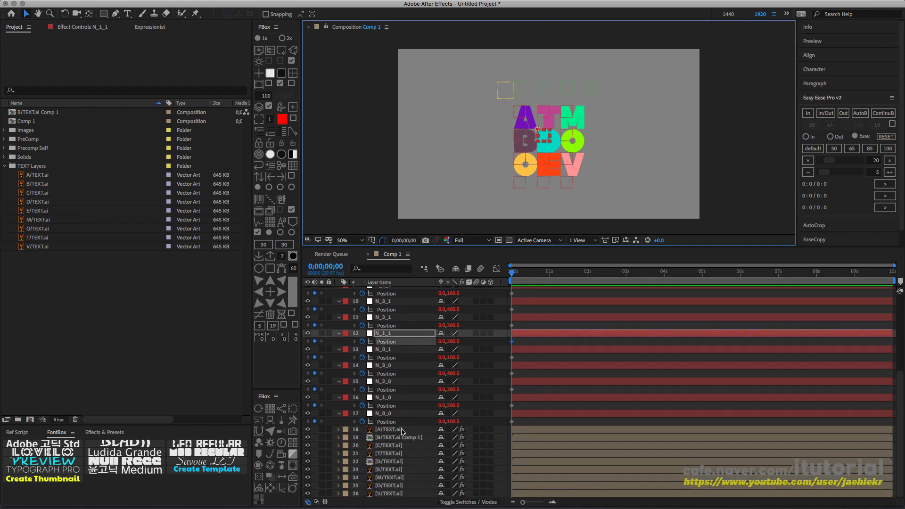
{"action": "left_click_drag", "start_coordinate": [329, 429], "coordinate": [330, 494]}
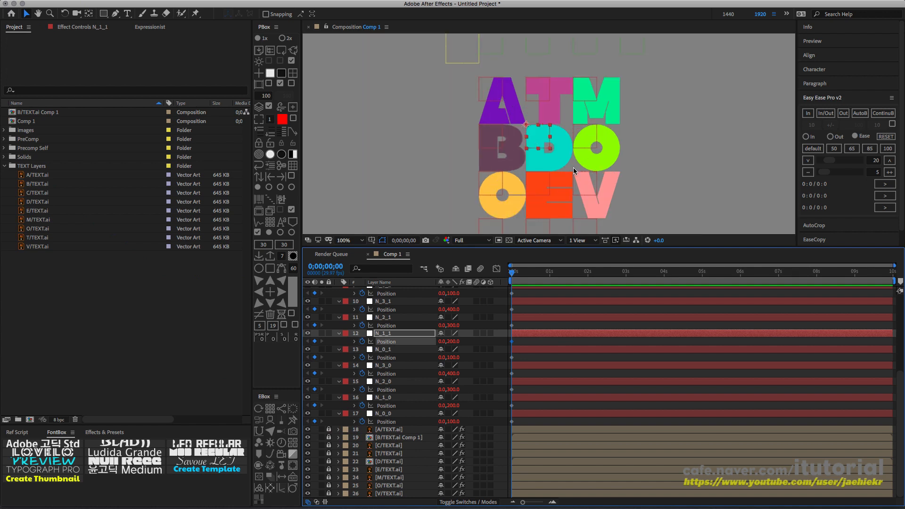
{"action": "key", "text": "slash"}
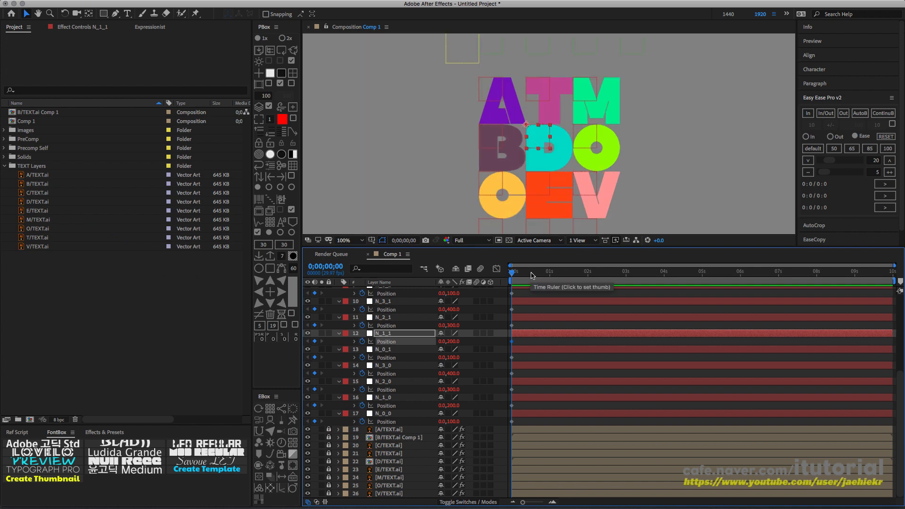
- At 0;00;00;17, shift the Line_1 null left and lower the N_1_1 null to y 257 and the N_1_2 null by a smaller amount
{"action": "left_click", "coordinate": [533, 273]}
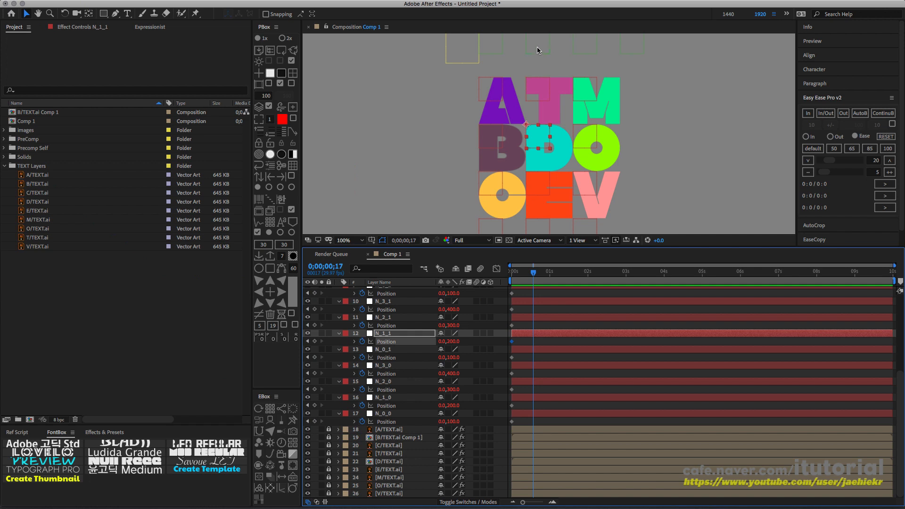
{"action": "left_click_drag", "start_coordinate": [536, 46], "coordinate": [514, 47]}
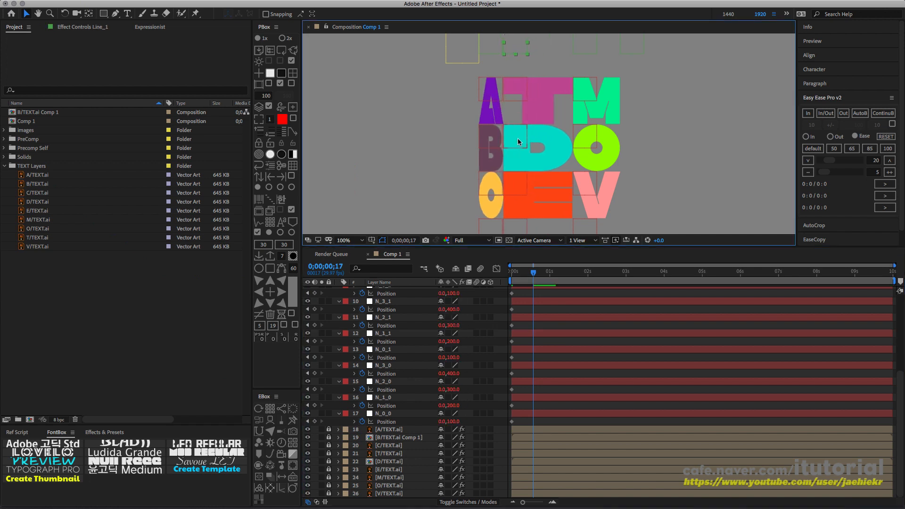
{"action": "mouse_move", "coordinate": [518, 142]}
{"action": "left_mouse_down"}
{"action": "mouse_move", "coordinate": [588, 150]}
{"action": "mouse_move", "coordinate": [587, 162]}
{"action": "left_mouse_up"}
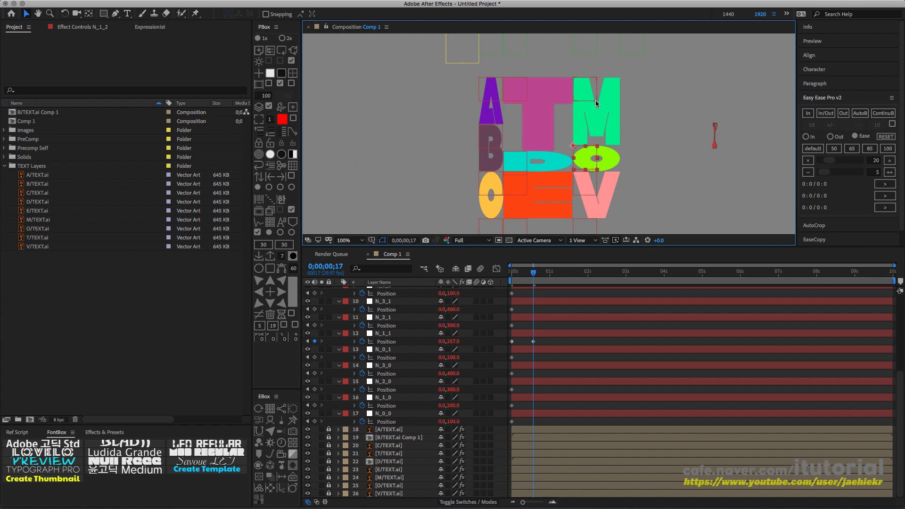
- Add Position keyframes at 0;00;00;17 to all the unlocked null layers
{"action": "left_click", "coordinate": [400, 318]}
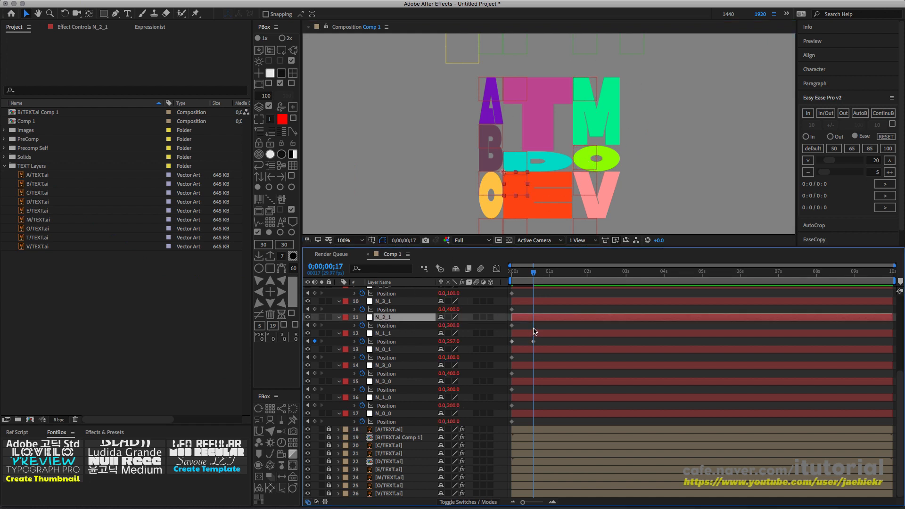
{"action": "key", "text": "super+a"}
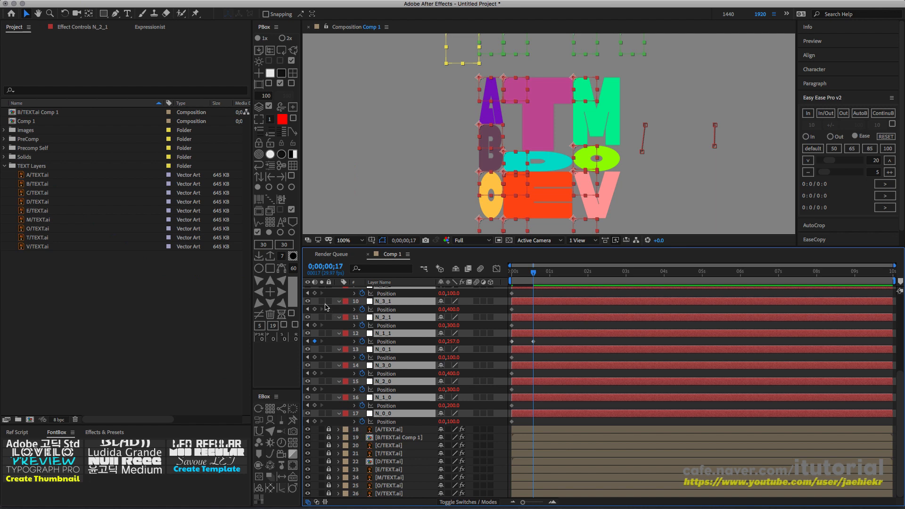
{"action": "left_click", "coordinate": [315, 309]}
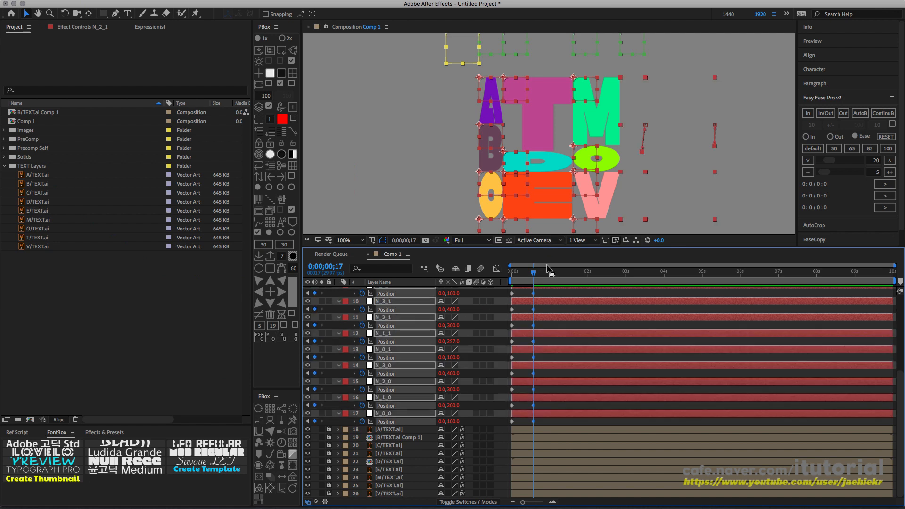
- At 0;00;01;08, shift the Line_2 and Line_1 nulls right to widen the first letter column and narrow the other two
{"action": "left_click", "coordinate": [560, 273]}
{"action": "left_click", "coordinate": [579, 66]}
{"action": "left_click_drag", "start_coordinate": [583, 46], "coordinate": [605, 46]}
{"action": "left_click_drag", "start_coordinate": [516, 41], "coordinate": [587, 43]}
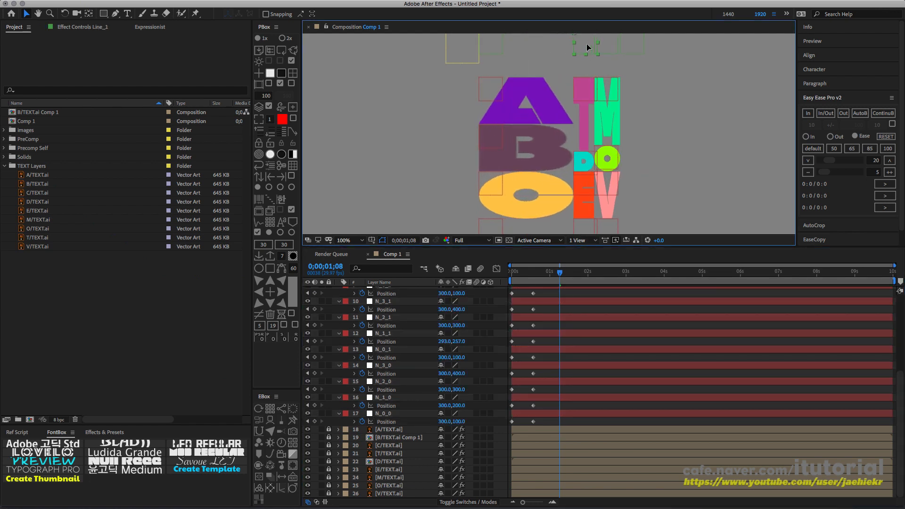
- Lower the N_2_0 null to y 359, then lower N_1_0 to y 311 and N_2_1 to y 307 along with N_2_2
{"action": "left_click_drag", "start_coordinate": [494, 192], "coordinate": [494, 219]}
{"action": "left_click_drag", "start_coordinate": [492, 141], "coordinate": [492, 189]}
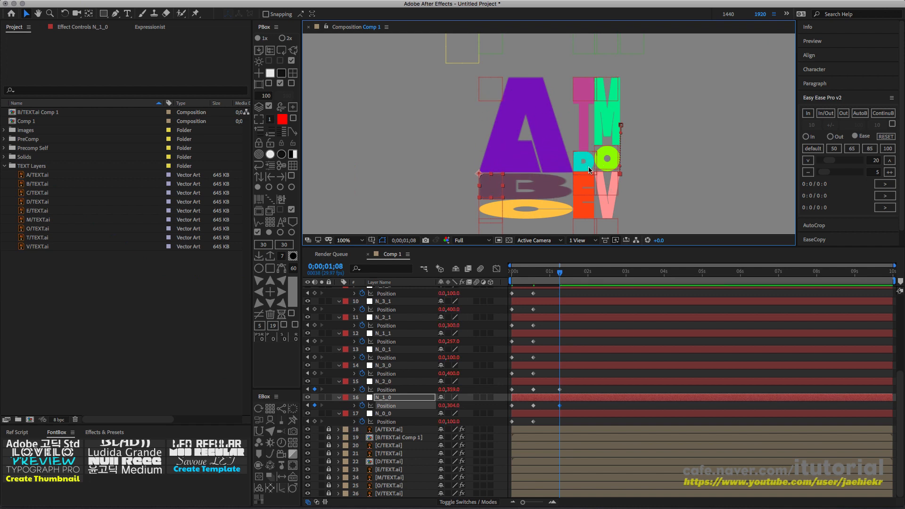
{"action": "left_click_drag", "start_coordinate": [627, 180], "coordinate": [486, 193]}
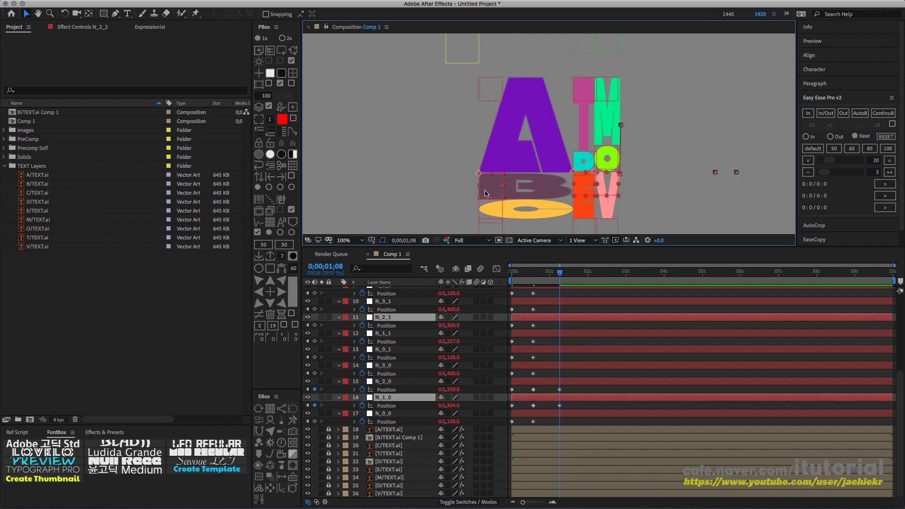
{"action": "left_click_drag", "start_coordinate": [584, 183], "coordinate": [581, 187]}
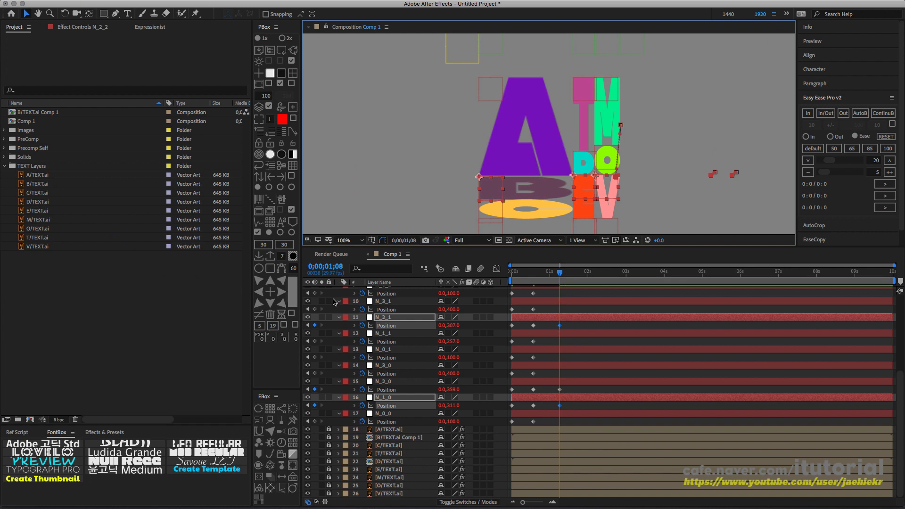
- Add Position keyframes at 0;00;01;08 to all the unlocked null layers, including N_3_1 and N_1_1
{"action": "left_click", "coordinate": [315, 309]}
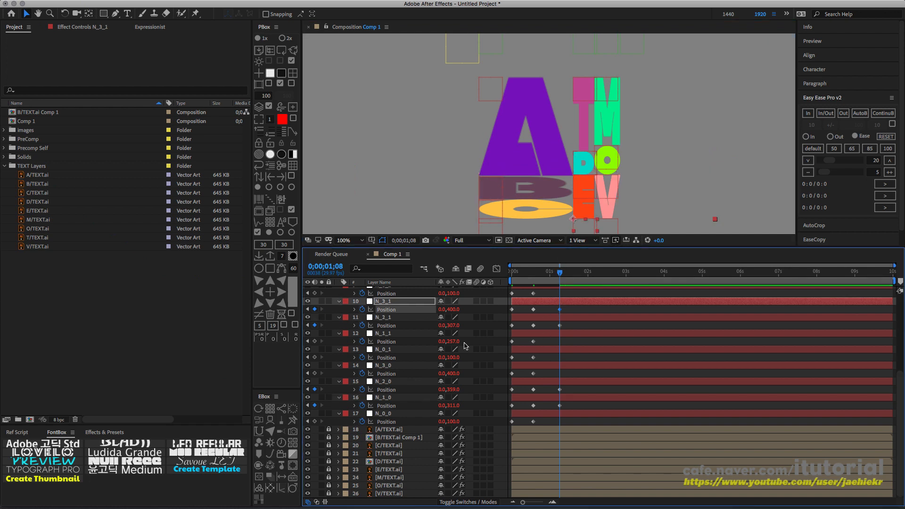
{"action": "left_click", "coordinate": [314, 341]}
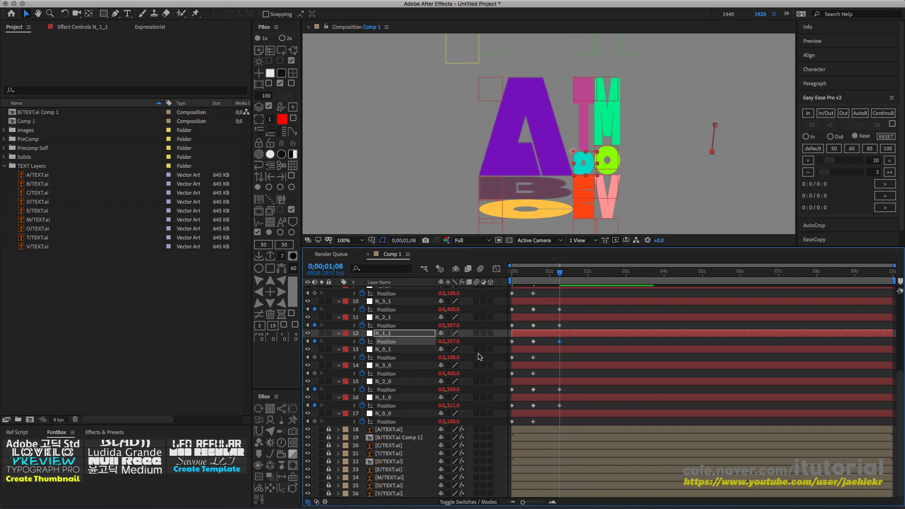
{"action": "left_click", "coordinate": [409, 367]}
{"action": "key", "text": "super+a"}
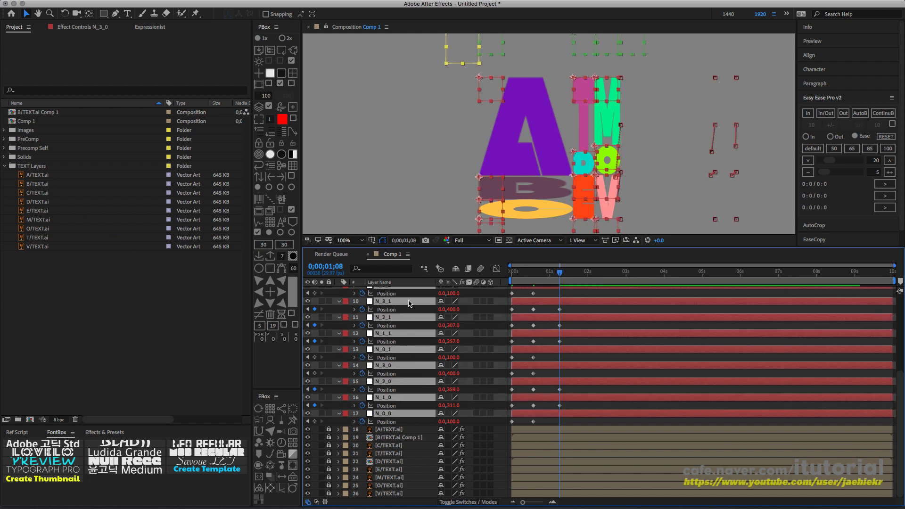
{"action": "left_click", "coordinate": [315, 357]}
- Scrub back between the keyframes, play the letter grid animation, and clear the layer selection
{"action": "mouse_move", "coordinate": [555, 278]}
{"action": "left_mouse_down"}
{"action": "mouse_move", "coordinate": [498, 271]}
{"action": "mouse_move", "coordinate": [541, 270]}
{"action": "left_mouse_up"}
{"action": "key", "text": "space"}
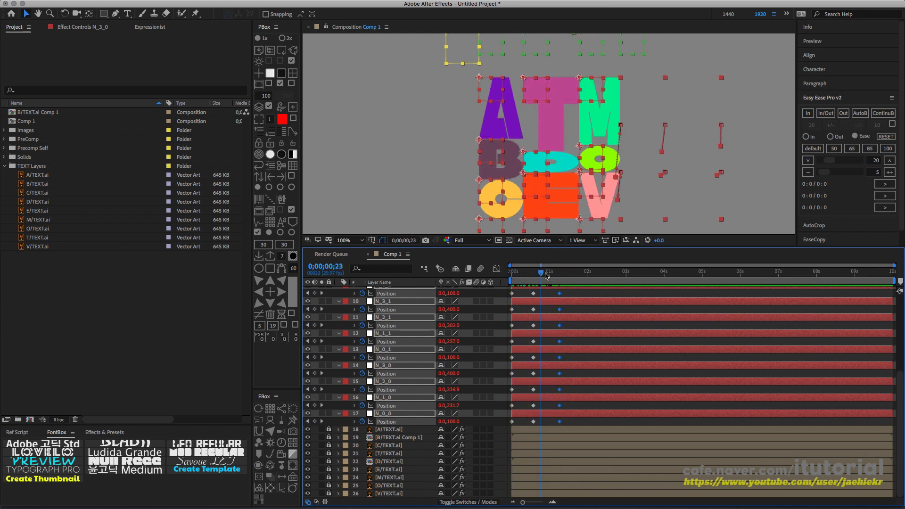
{"action": "left_click", "coordinate": [433, 157]}
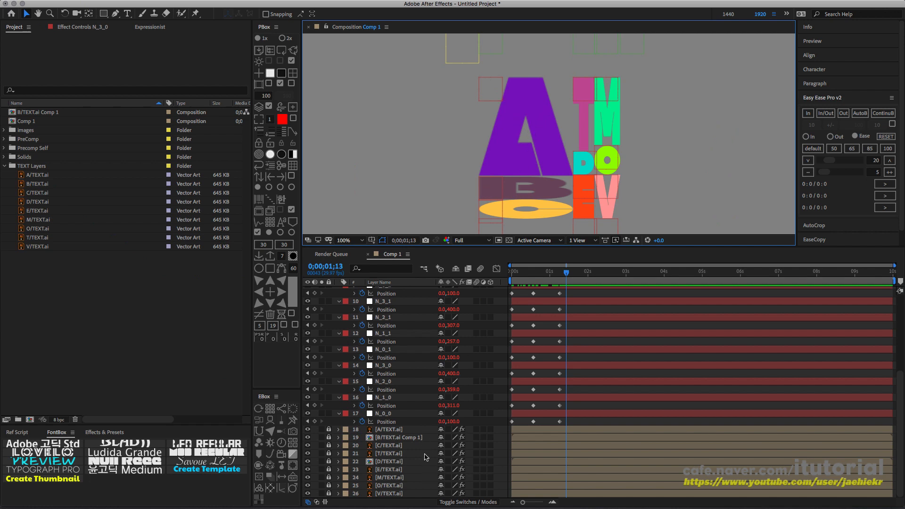
- Unlock the letter layers, switch on continuous rasterization for all of them, and lock them again
{"action": "left_click_drag", "start_coordinate": [329, 429], "coordinate": [330, 494]}
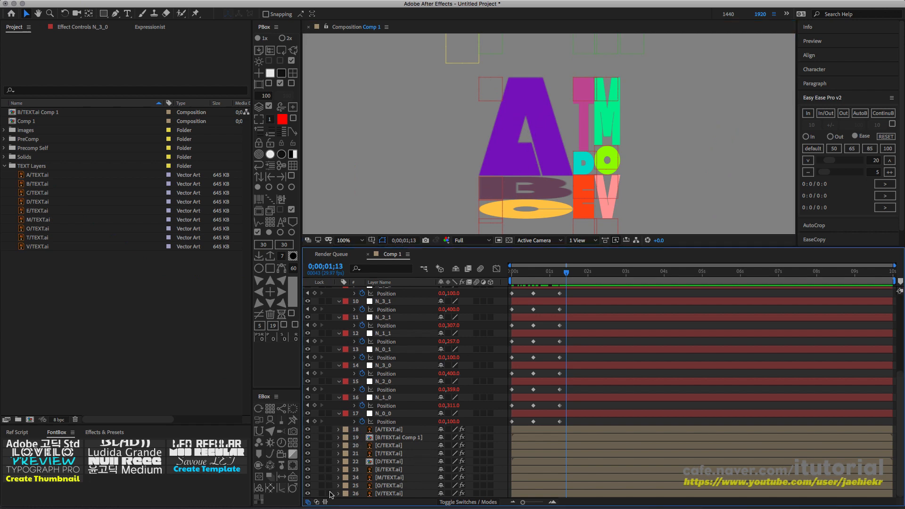
{"action": "left_click_drag", "start_coordinate": [448, 430], "coordinate": [448, 494]}
{"action": "left_click_drag", "start_coordinate": [329, 430], "coordinate": [329, 494]}
{"action": "left_click_drag", "start_coordinate": [560, 273], "coordinate": [525, 279]}
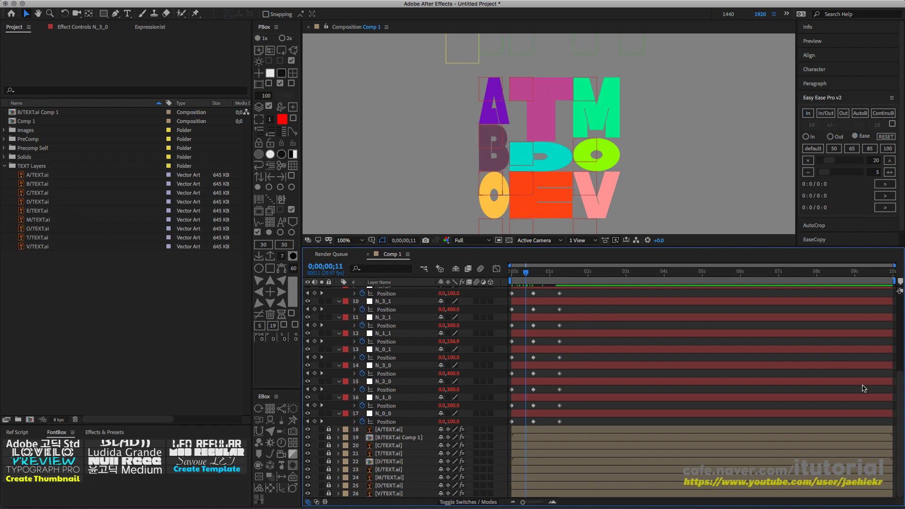
- Select all Position keyframes of the Line and N nulls and apply the 65 ease preset from Easy Ease Pro
{"action": "left_click_drag", "start_coordinate": [873, 382], "coordinate": [902, 346]}
{"action": "key", "text": "alt+["}
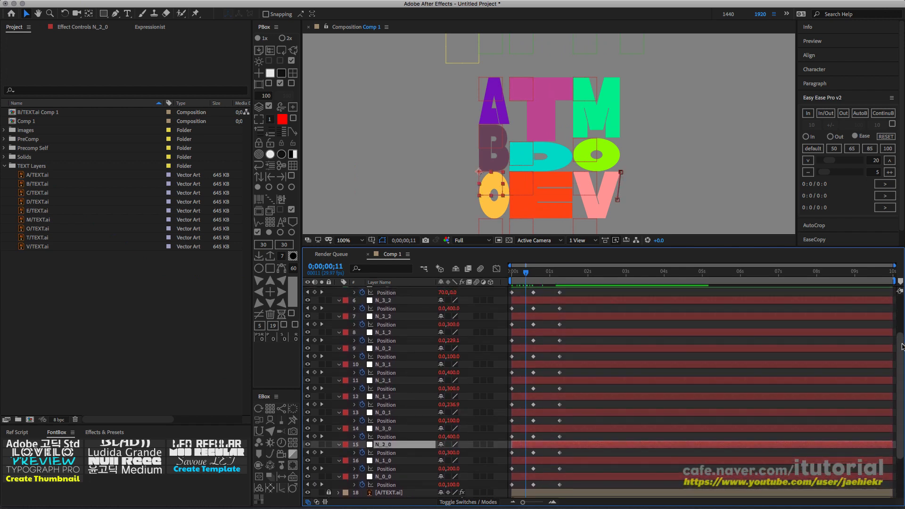
{"action": "key", "text": "grave"}
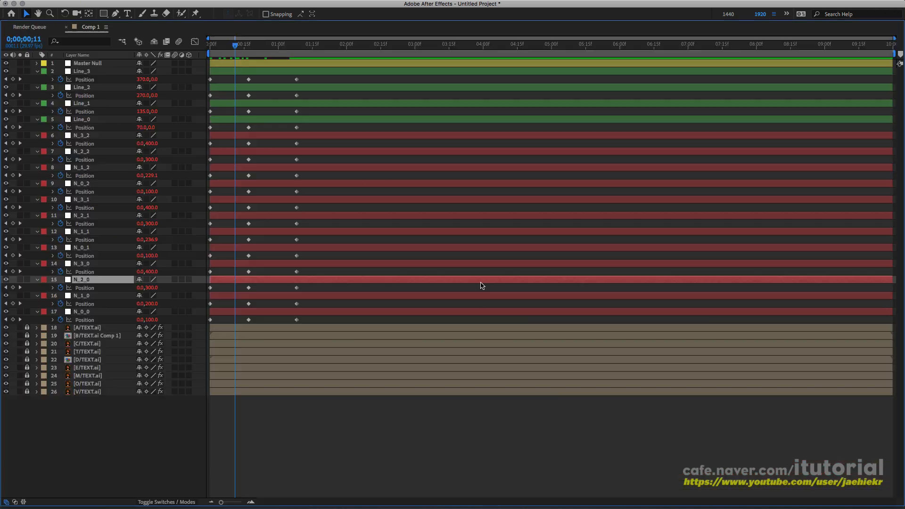
{"action": "left_click_drag", "start_coordinate": [210, 93], "coordinate": [208, 332]}
{"action": "key", "text": "grave"}
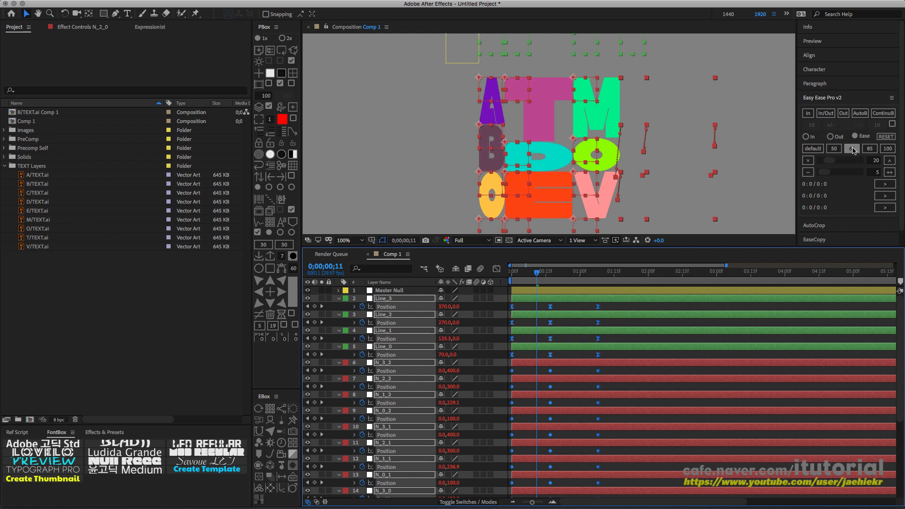
{"action": "left_click", "coordinate": [852, 149]}
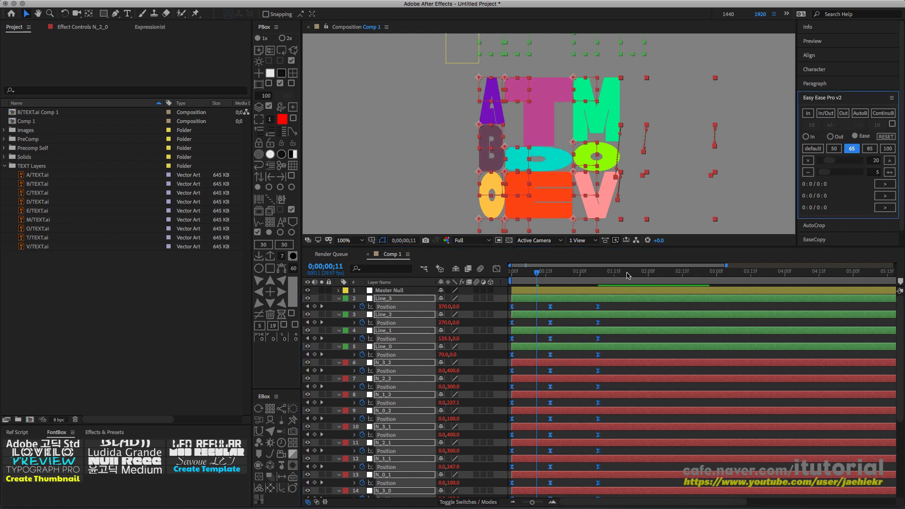
- Play and scrub the eased letter animation from the first frame, and clear the selection
{"action": "left_click_drag", "start_coordinate": [620, 271], "coordinate": [514, 274]}
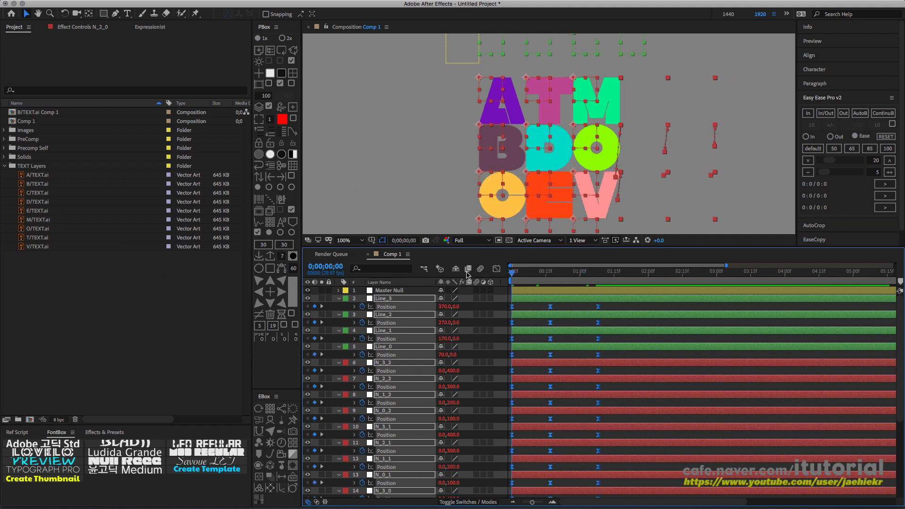
{"action": "key", "text": "space"}
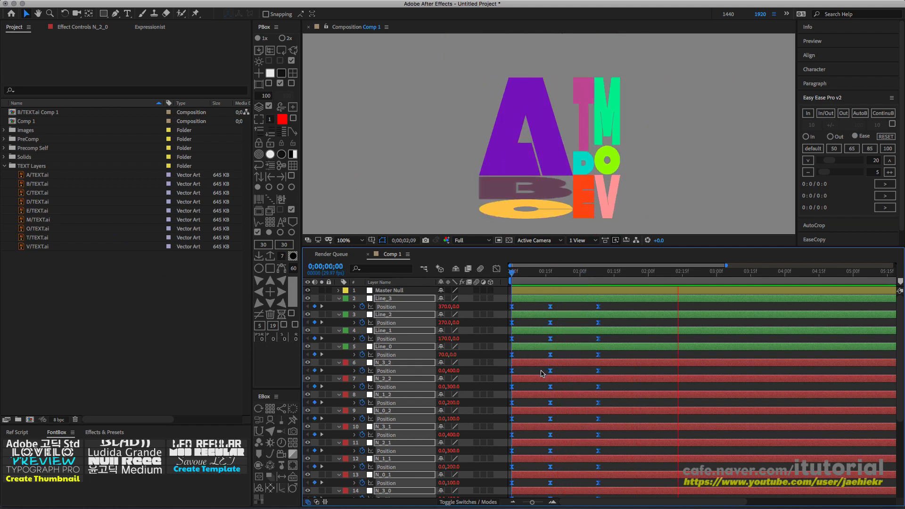
{"action": "left_click_drag", "start_coordinate": [590, 272], "coordinate": [516, 269]}
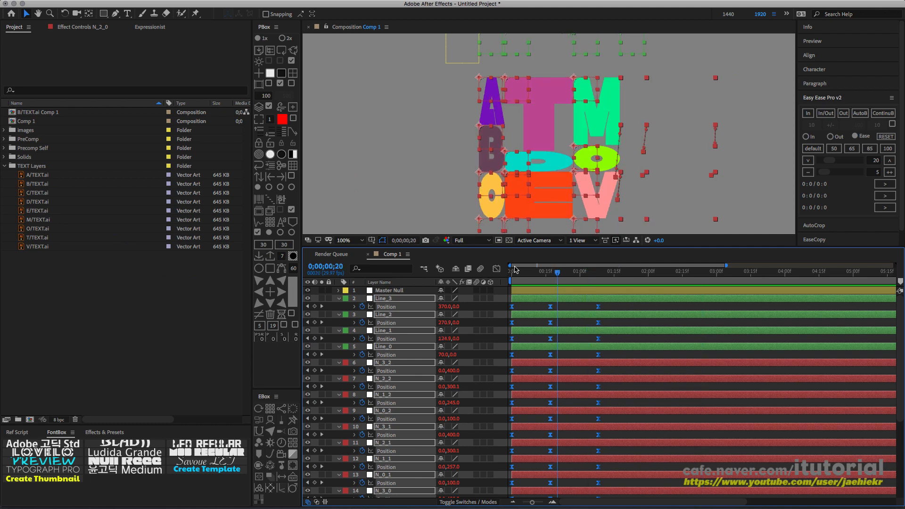
{"action": "left_click_drag", "start_coordinate": [569, 273], "coordinate": [480, 268]}
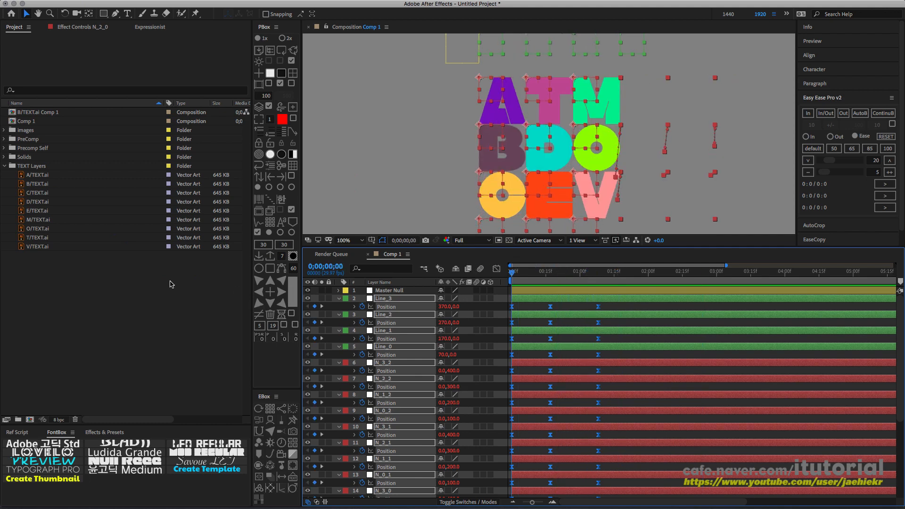
{"action": "left_click", "coordinate": [462, 153]}
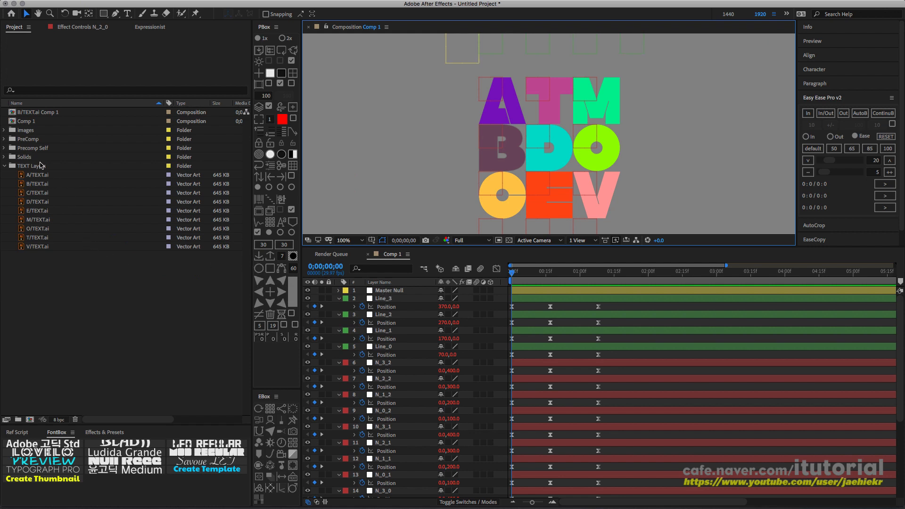
- Collapse the TEXT Layers folder and create a 1280 x 720, 29.97 fps, ten-second composition named Comp 2
{"action": "left_click", "coordinate": [4, 166]}
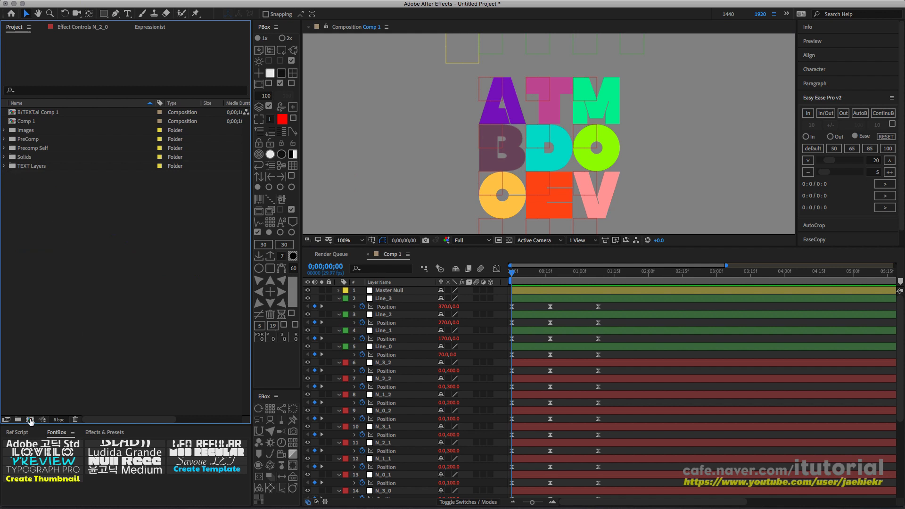
{"action": "left_click", "coordinate": [29, 420]}
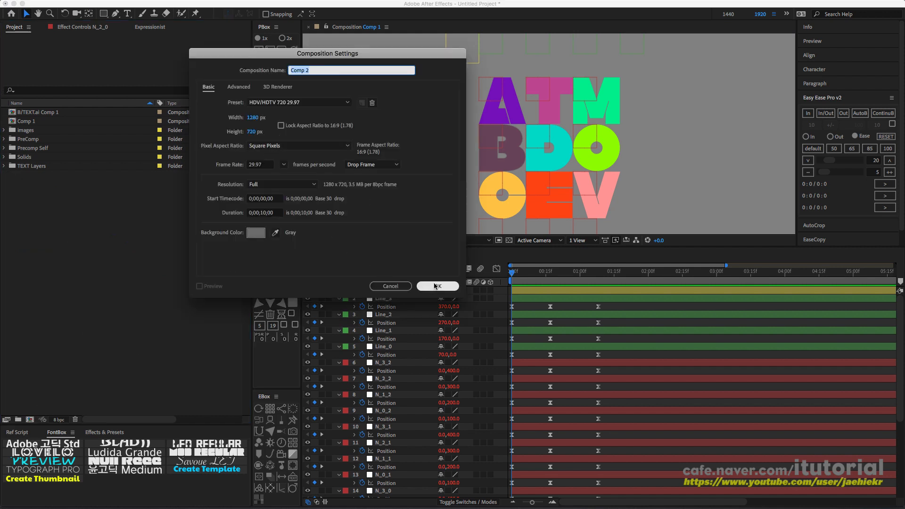
{"action": "left_click", "coordinate": [437, 286]}
{"action": "left_click", "coordinate": [109, 220]}
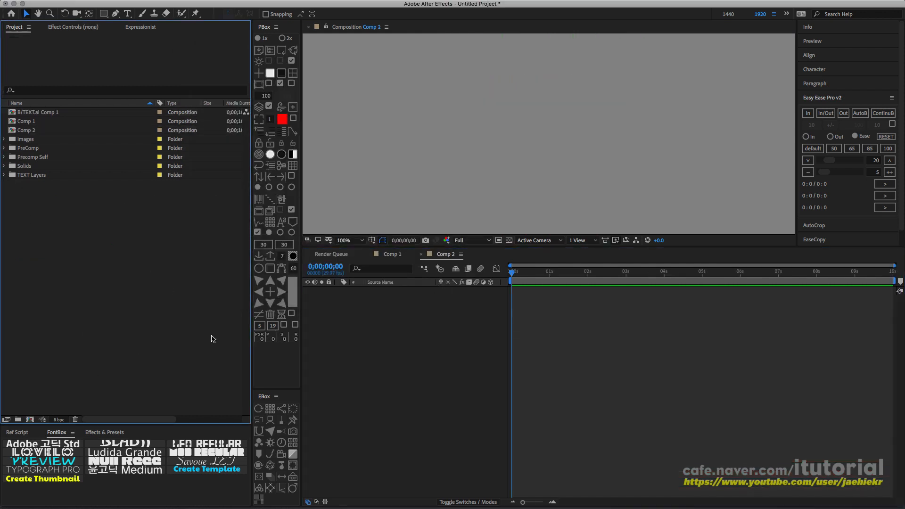
- Set up the Dynamic Scale script with 2 lines, 3 columns, Vertical direction, comp name zzz, comp size 200 px and null size 100 px
{"action": "left_click", "coordinate": [260, 500]}
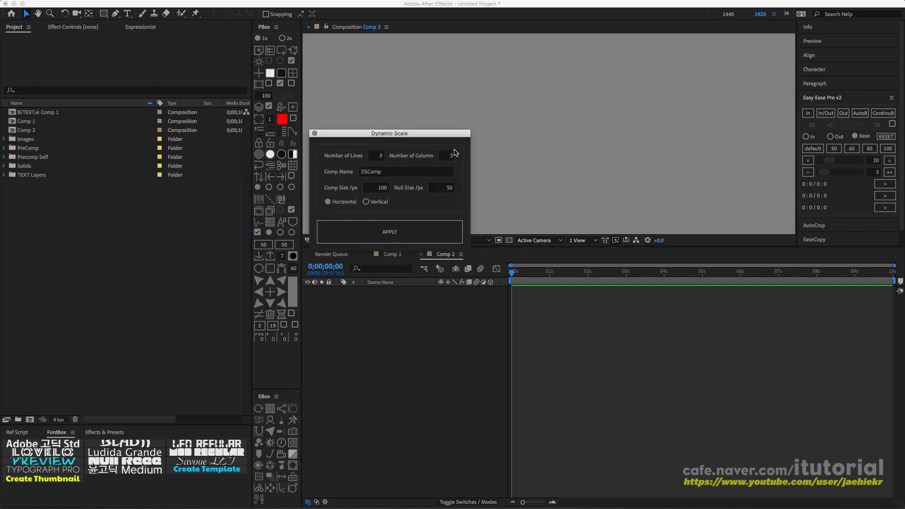
{"action": "left_click", "coordinate": [377, 157]}
{"action": "left_click", "coordinate": [367, 202]}
{"action": "left_click_drag", "start_coordinate": [400, 138], "coordinate": [399, 153]}
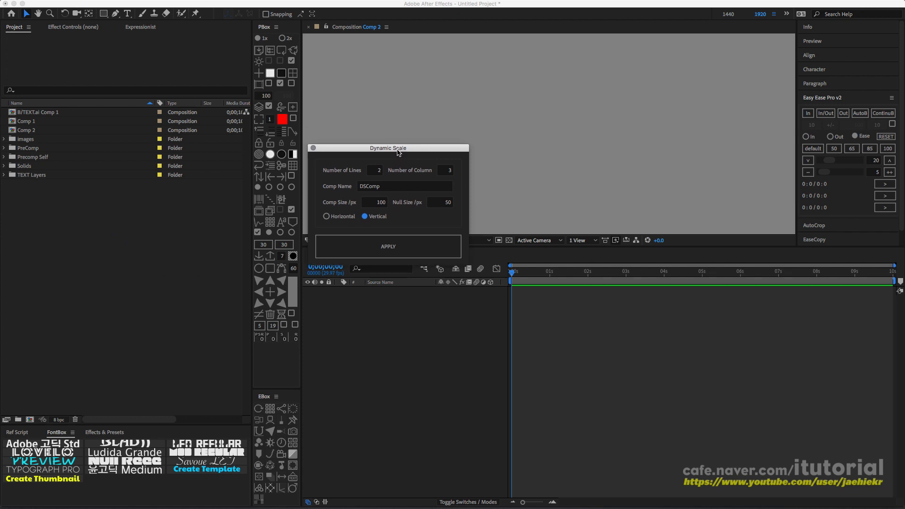
{"action": "left_click", "coordinate": [385, 203]}
{"action": "type", "text": "200"}
{"action": "left_click_drag", "start_coordinate": [414, 148], "coordinate": [416, 148]}
{"action": "left_click", "coordinate": [443, 203]}
{"action": "type", "text": "100"}
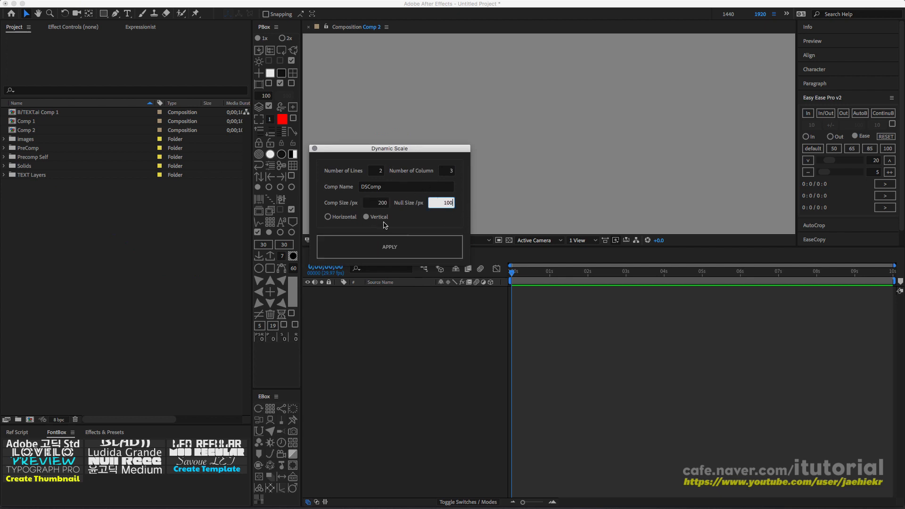
{"action": "double_click", "coordinate": [390, 188]}
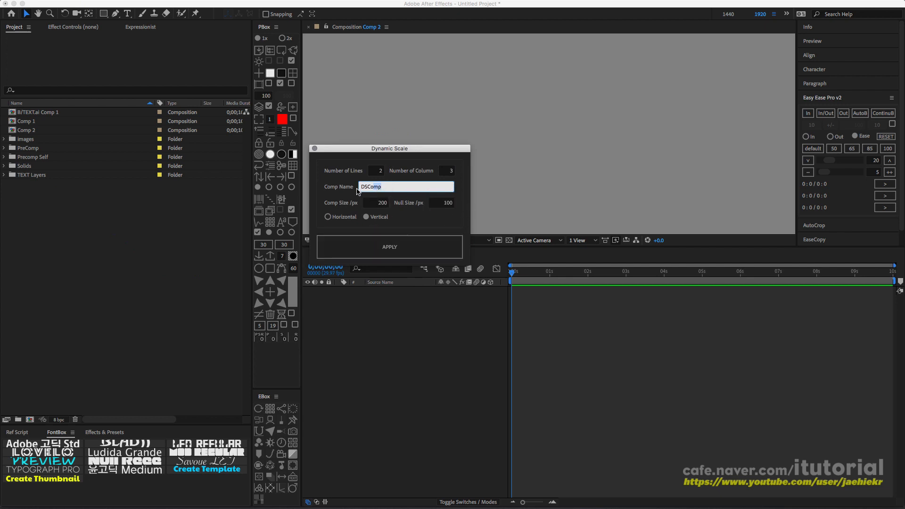
{"action": "type", "text": "zzz"}
- Generate the zzz grid in Comp 2 and move the yellow master null right and slightly up to bring all cells into frame
{"action": "left_click", "coordinate": [380, 248]}
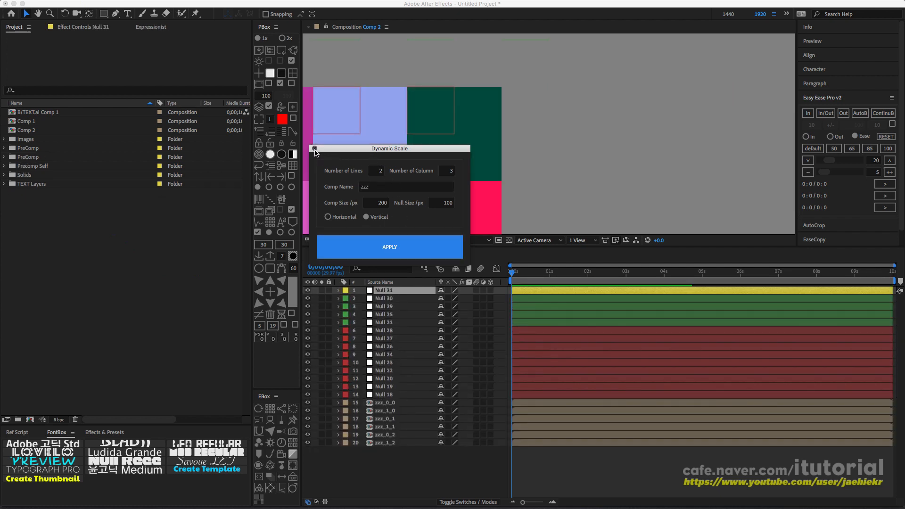
{"action": "left_click", "coordinate": [314, 149]}
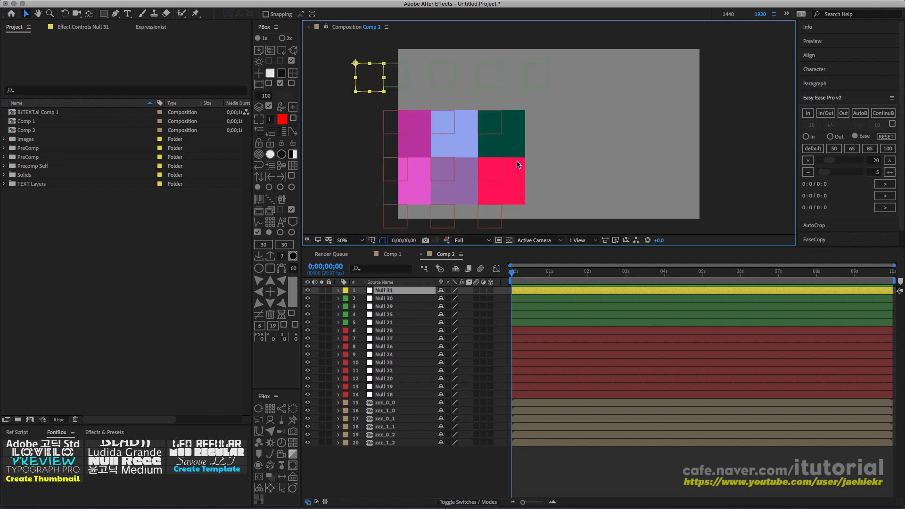
{"action": "left_click_drag", "start_coordinate": [363, 72], "coordinate": [451, 56]}
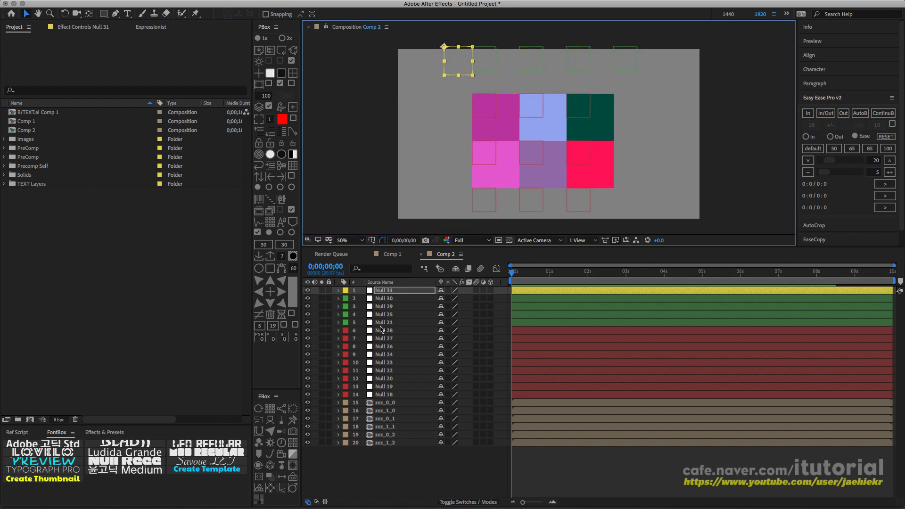
- Expand the images folder and replace the zzz_1_1 layer's source with Girl_0051.jpg
{"action": "left_click", "coordinate": [390, 404]}
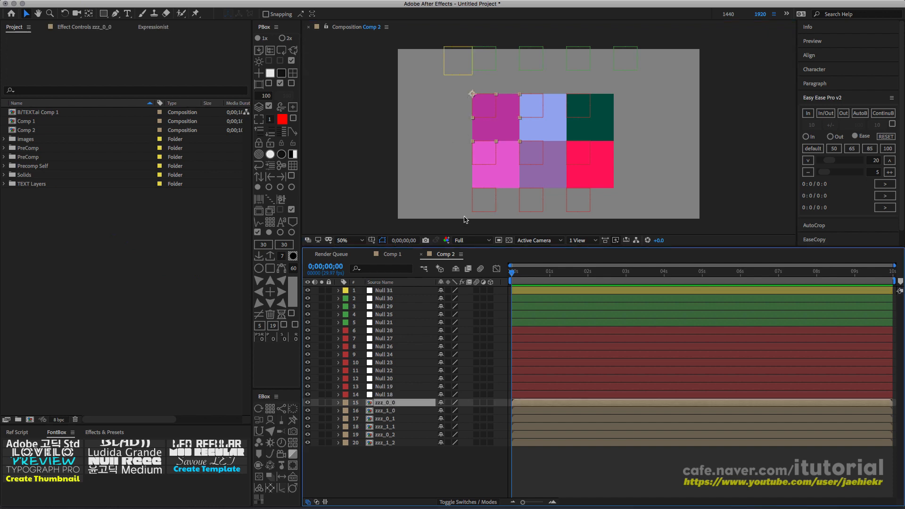
{"action": "left_click", "coordinate": [4, 139]}
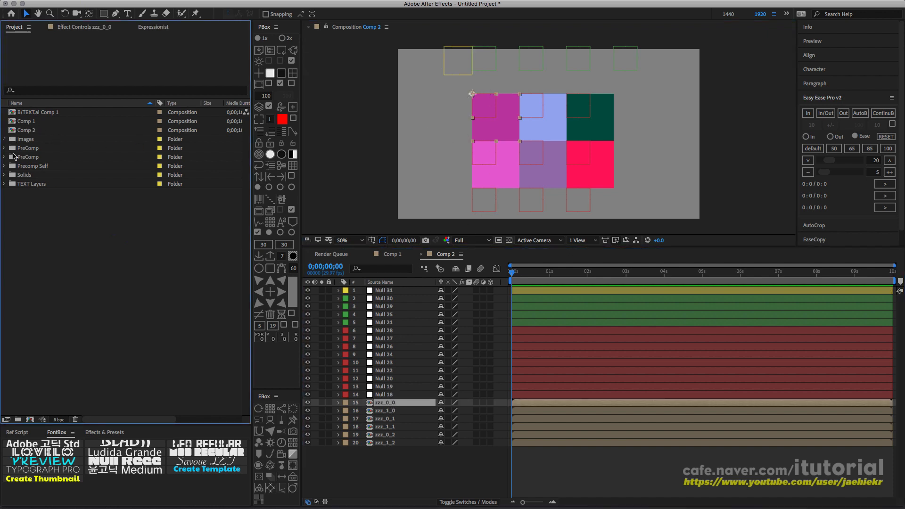
{"action": "left_click", "coordinate": [386, 411]}
{"action": "left_click", "coordinate": [386, 419]}
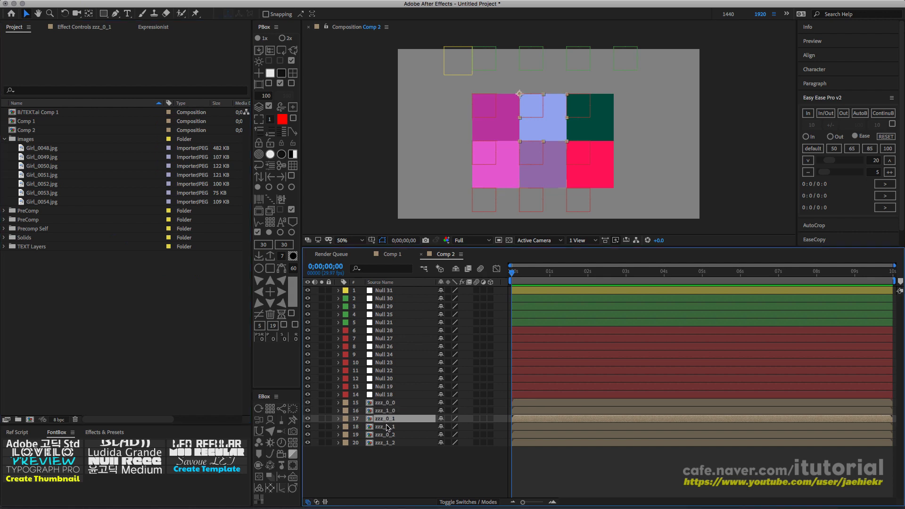
{"action": "left_click", "coordinate": [386, 427]}
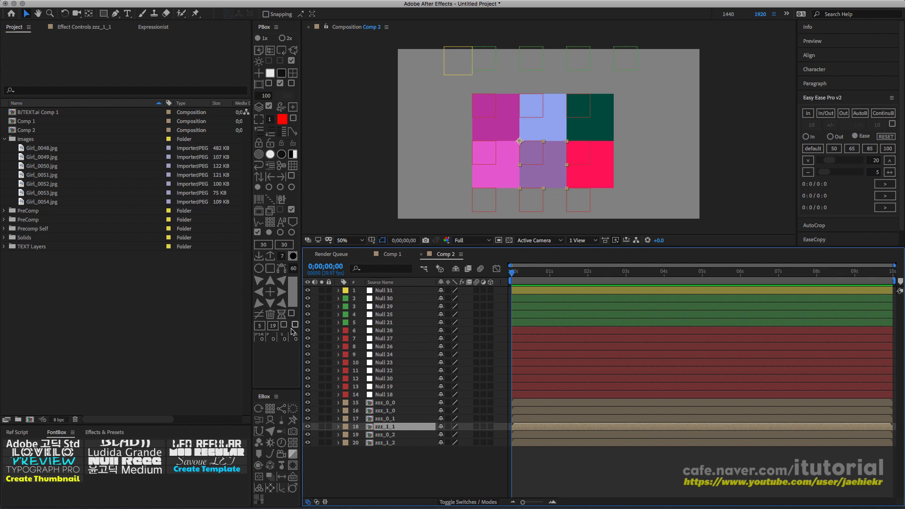
{"action": "left_click", "coordinate": [5, 247]}
{"action": "left_click", "coordinate": [5, 247]}
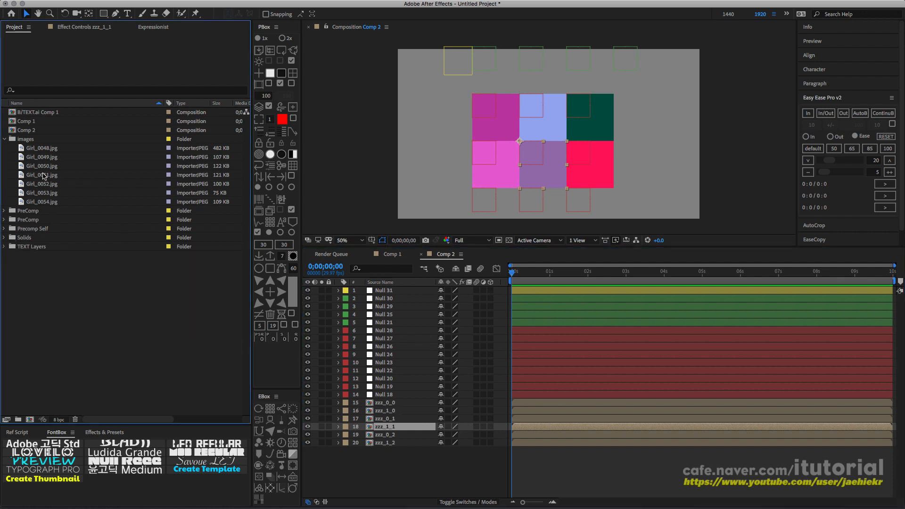
{"action": "left_click", "coordinate": [44, 175]}
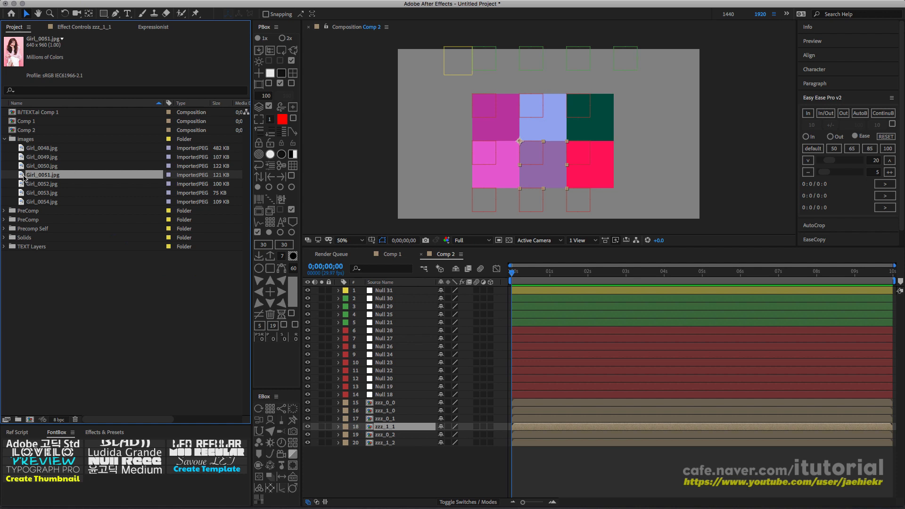
{"action": "left_click_drag", "start_coordinate": [24, 178], "coordinate": [383, 429]}
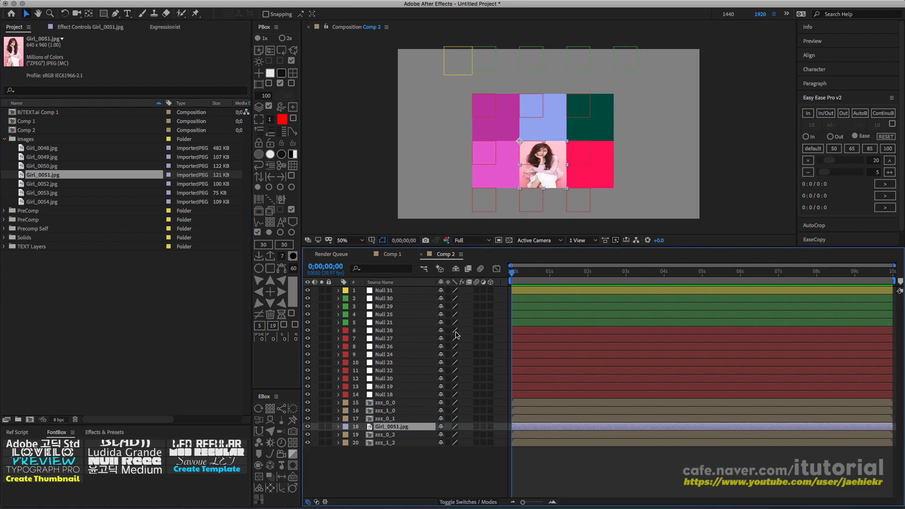
- Check the Scale of the Girl_0051.jpg layer in Comp 2 and precompose the layer into its own composition
{"action": "key", "text": "s"}
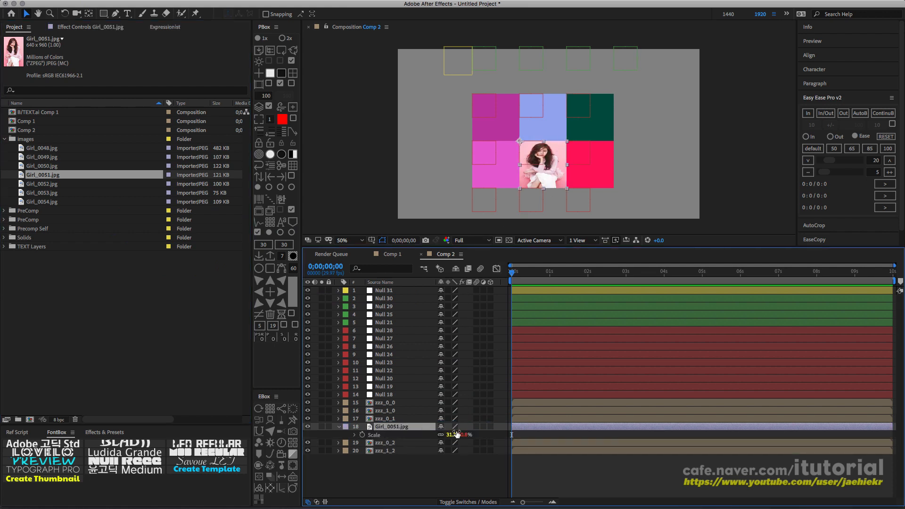
{"action": "left_click", "coordinate": [338, 426]}
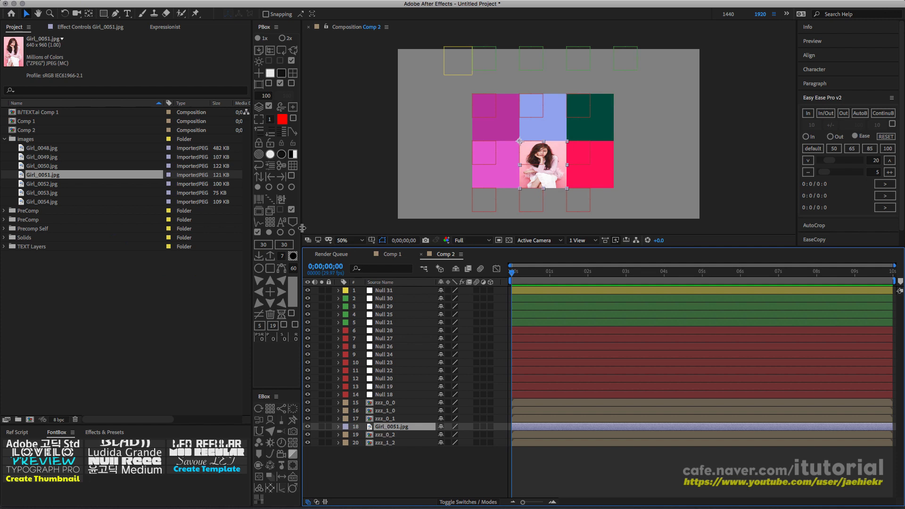
{"action": "left_click", "coordinate": [260, 213]}
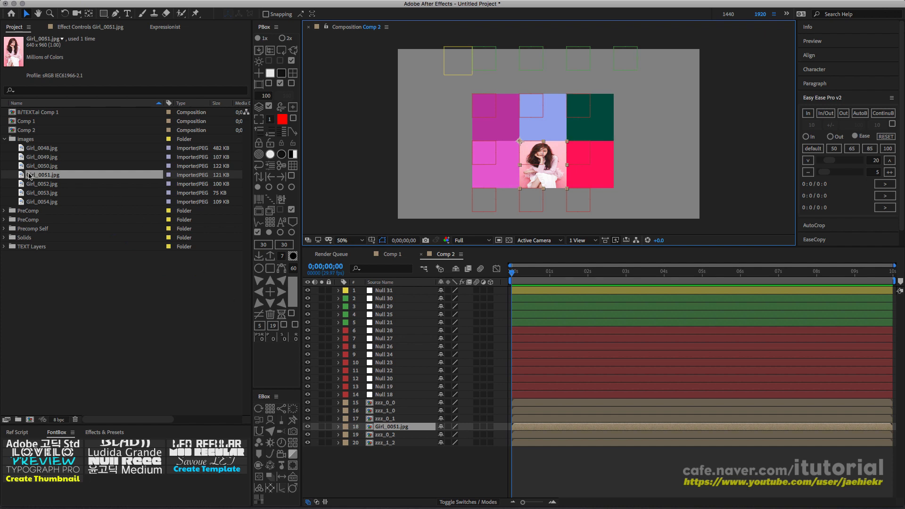
- Open the Girl_0051.jpg precomp, view the whole image, and compare it with the image cell in Comp 2
{"action": "double_click", "coordinate": [386, 427]}
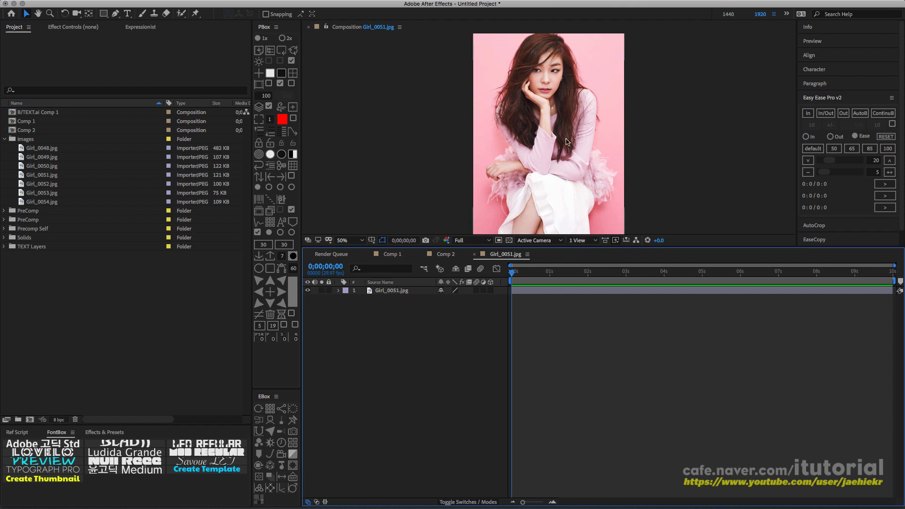
{"action": "key", "text": "comma"}
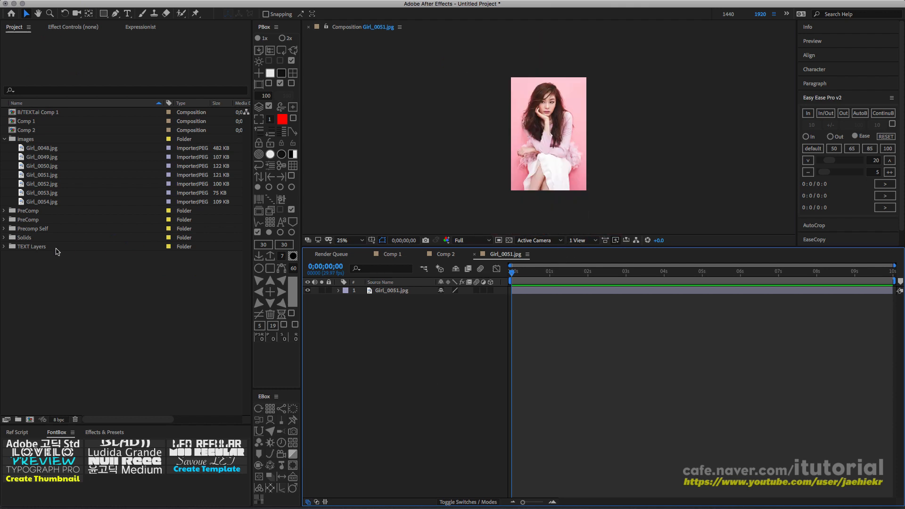
{"action": "left_click", "coordinate": [560, 200]}
{"action": "left_click", "coordinate": [552, 171]}
{"action": "left_click", "coordinate": [445, 254]}
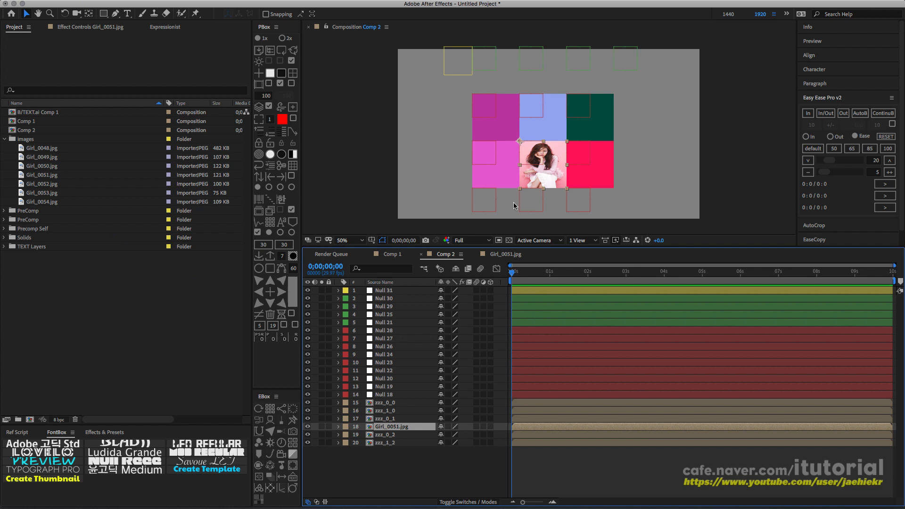
{"action": "left_click", "coordinate": [506, 254]}
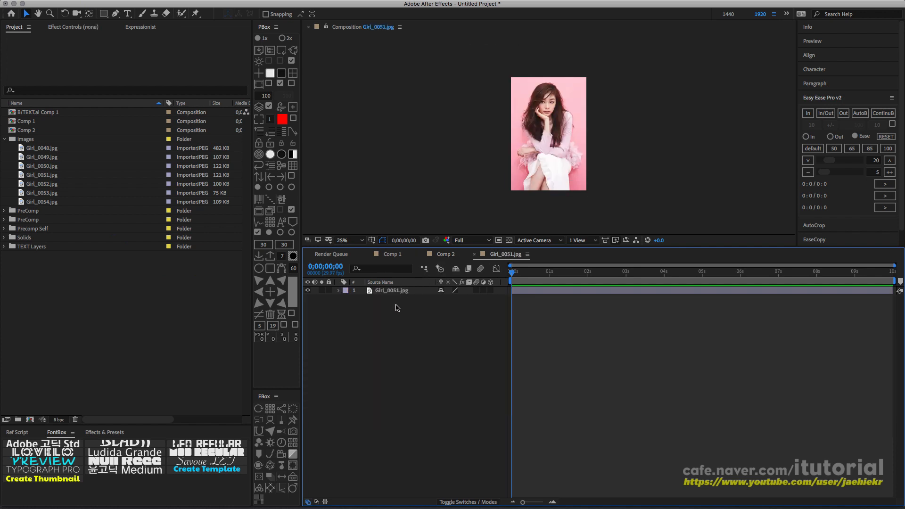
- Set the height of the Girl_0051.jpg composition to 640 px to make its frame square
{"action": "left_click", "coordinate": [528, 253]}
{"action": "left_click", "coordinate": [558, 316]}
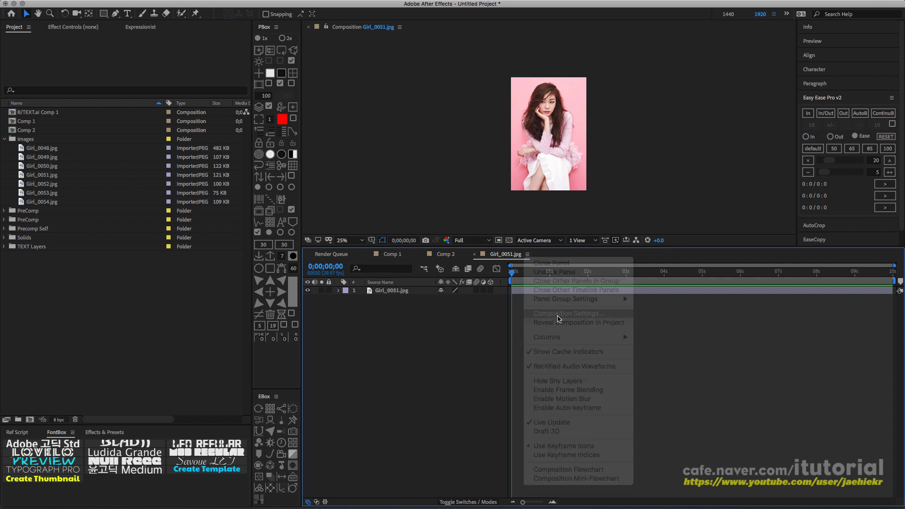
{"action": "left_click_drag", "start_coordinate": [345, 53], "coordinate": [292, 145]}
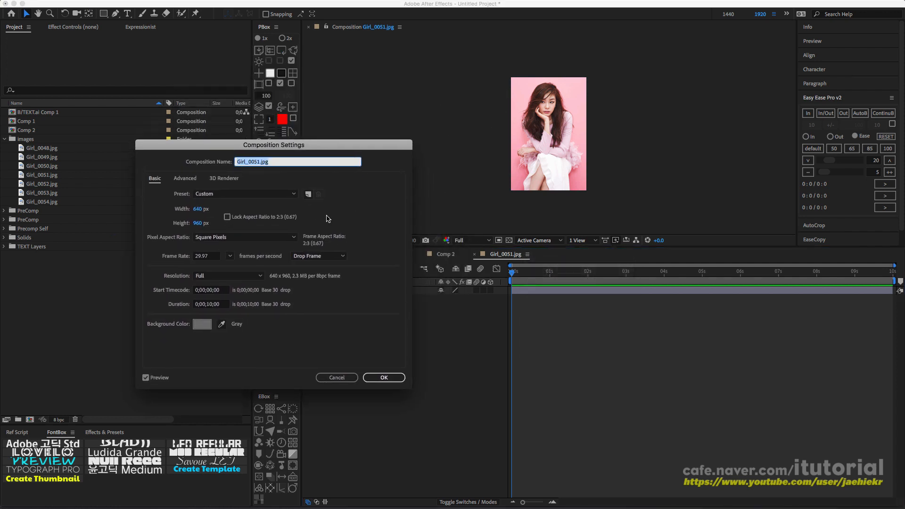
{"action": "left_click", "coordinate": [198, 223]}
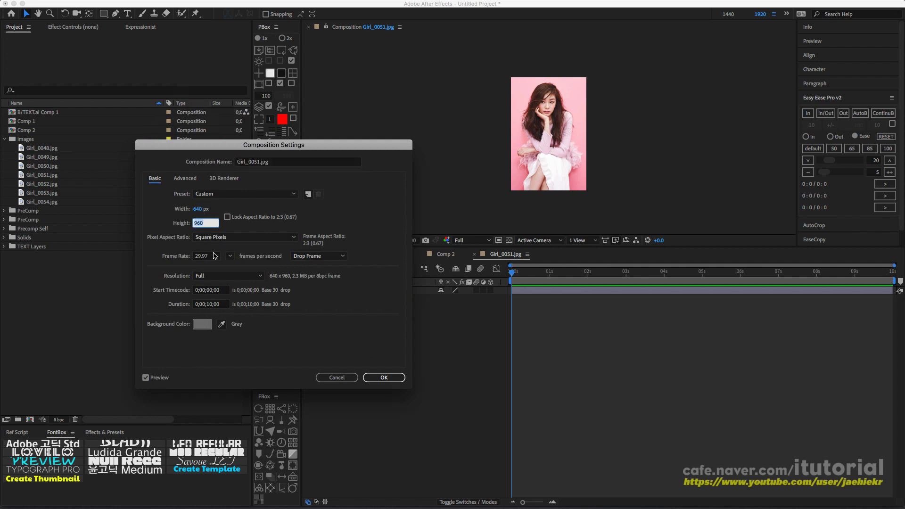
{"action": "type", "text": "64"}
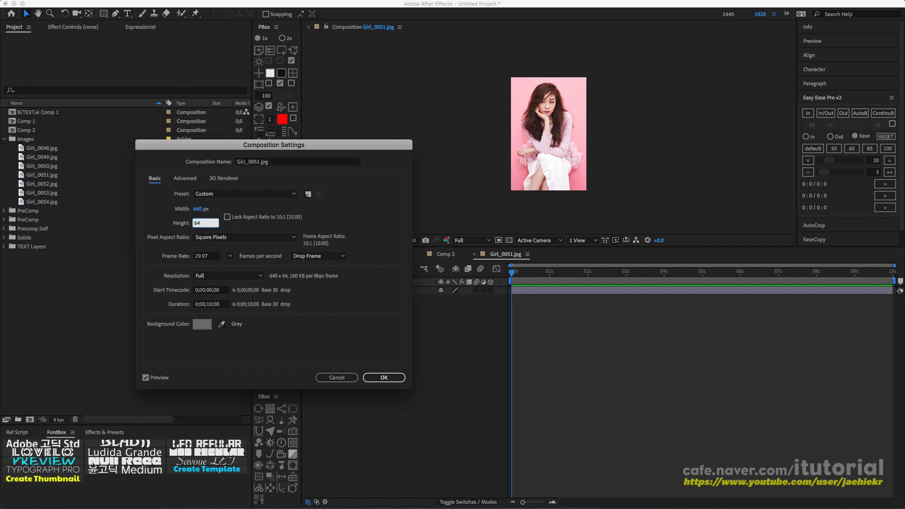
{"action": "type", "text": "0"}
{"action": "left_click", "coordinate": [390, 377]}
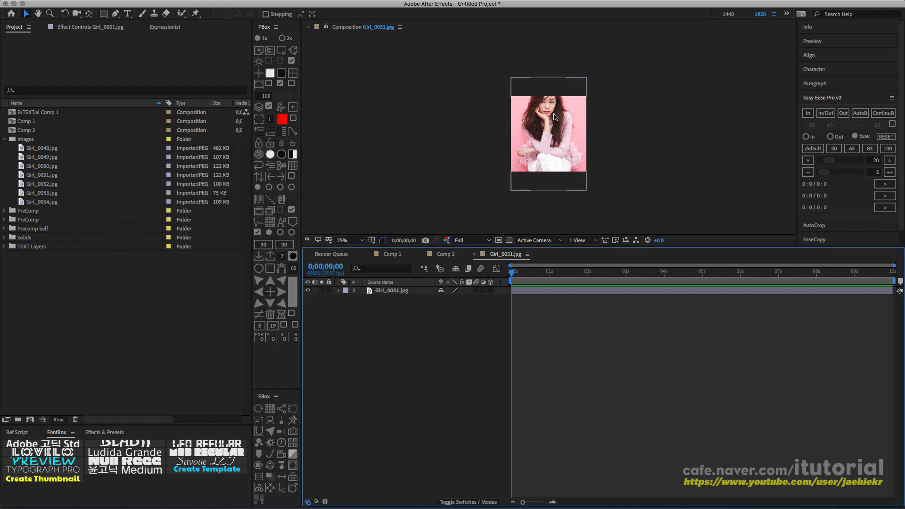
- Move the photo down in the Girl_0051.jpg precomp to frame the face, and check its cell in Comp 2
{"action": "left_click", "coordinate": [553, 134]}
{"action": "left_click_drag", "start_coordinate": [551, 132], "coordinate": [551, 132]}
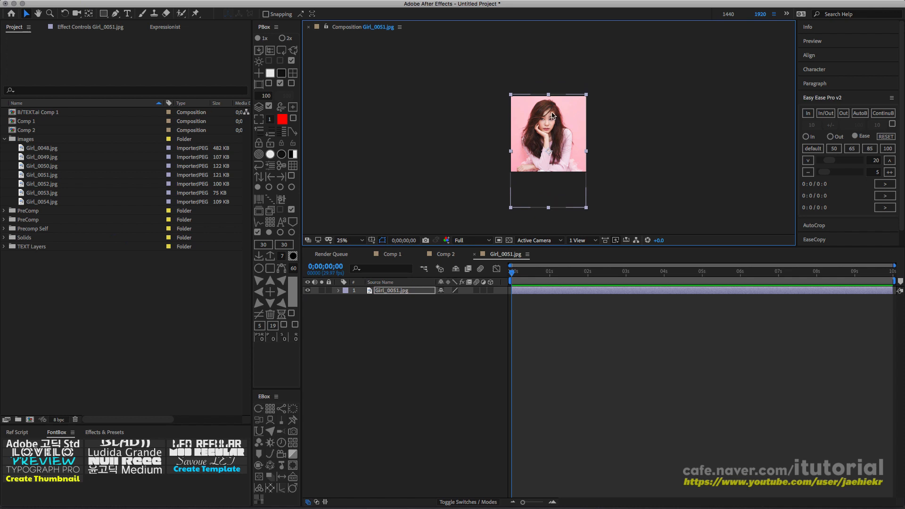
{"action": "left_click", "coordinate": [446, 255]}
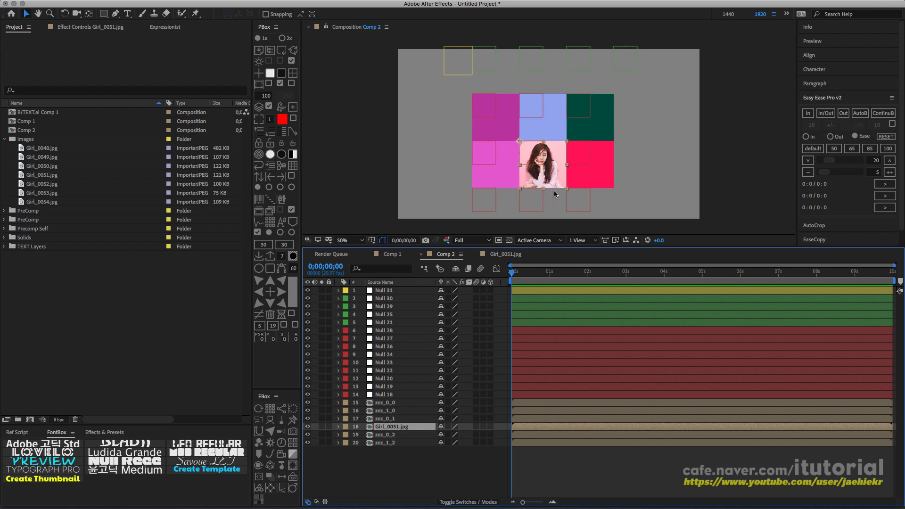
{"action": "left_click", "coordinate": [577, 156]}
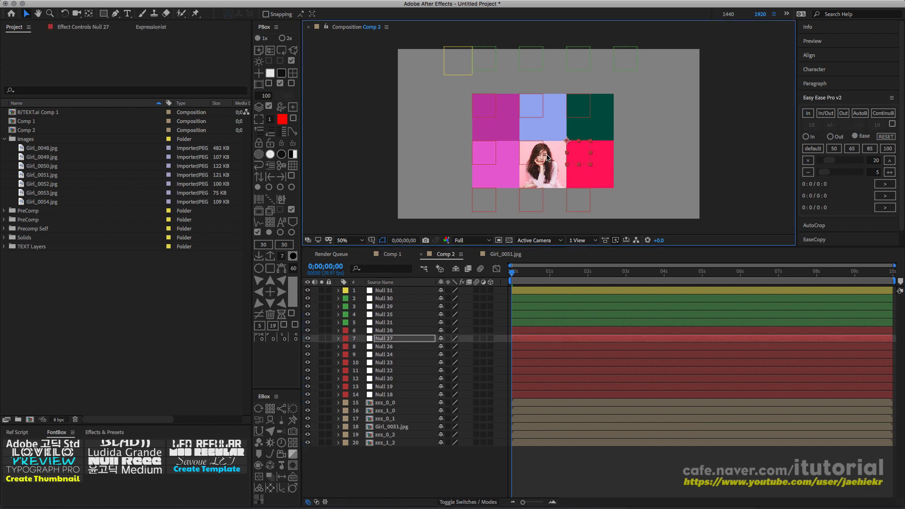
{"action": "mouse_move", "coordinate": [531, 151]}
{"action": "left_mouse_down"}
{"action": "mouse_move", "coordinate": [532, 115]}
{"action": "mouse_move", "coordinate": [532, 173]}
{"action": "mouse_move", "coordinate": [534, 147]}
{"action": "mouse_move", "coordinate": [534, 156]}
{"action": "left_mouse_up"}
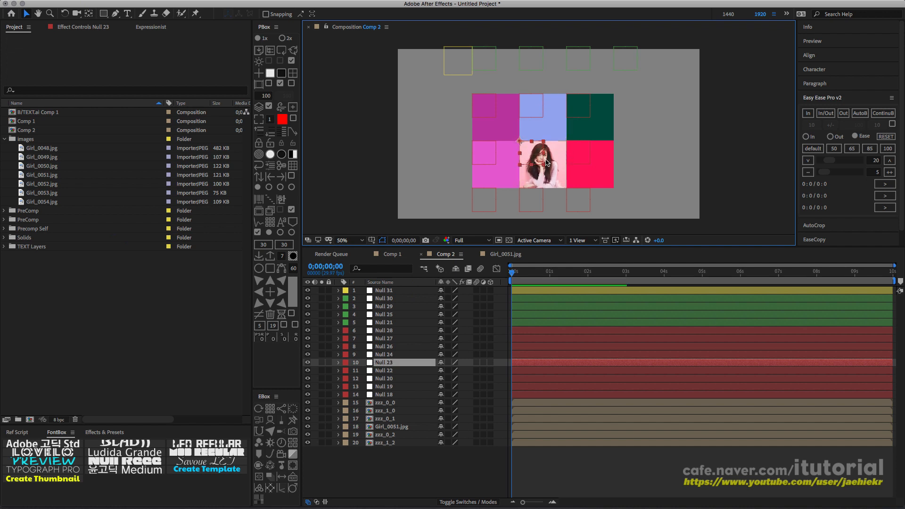
- Replace the zzz_0_0 layer's source with Girl_0052.jpg in Comp 2 and precompose the layer
{"action": "left_click", "coordinate": [391, 403]}
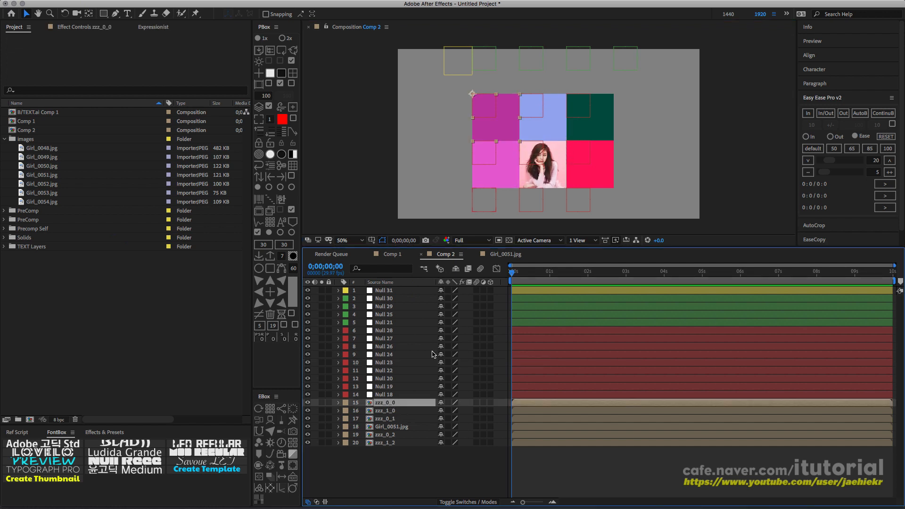
{"action": "left_click", "coordinate": [51, 184]}
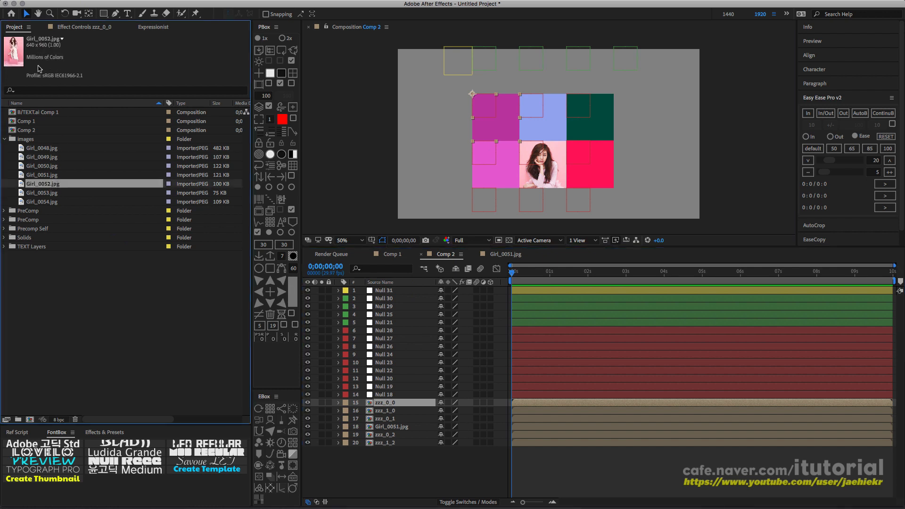
{"action": "left_click", "coordinate": [293, 51]}
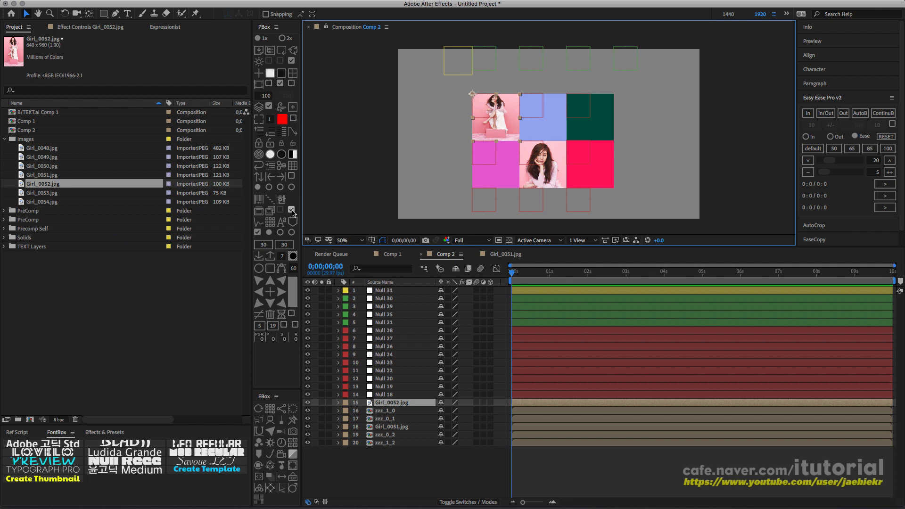
{"action": "left_click", "coordinate": [259, 212]}
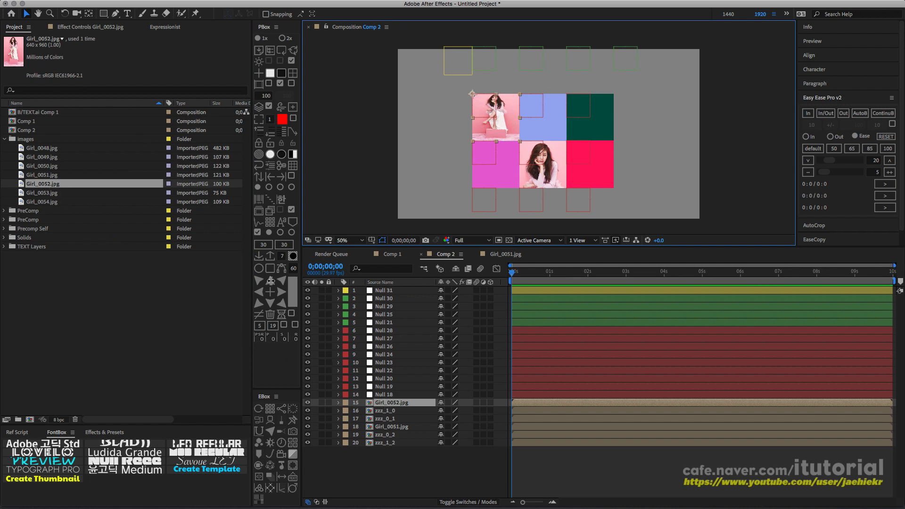
- Open the Girl_0052.jpg precomp and set its composition height to 640 px
{"action": "double_click", "coordinate": [391, 403]}
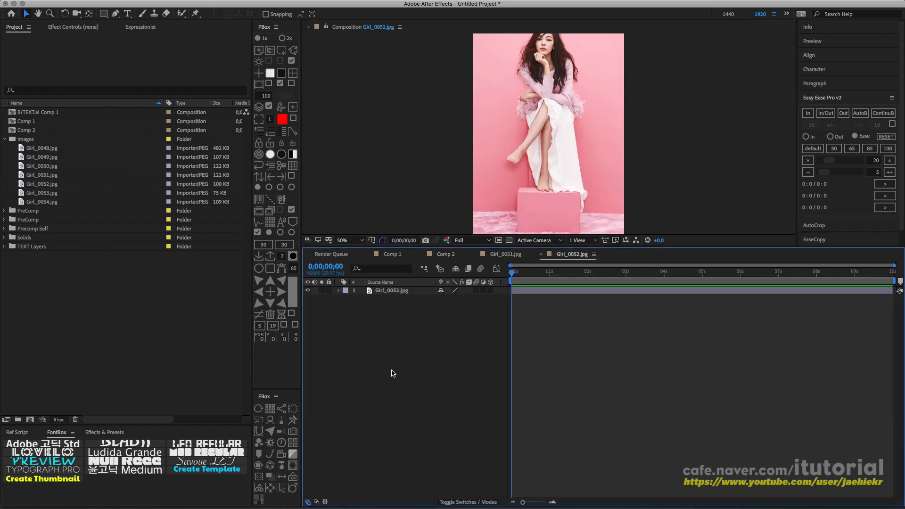
{"action": "left_click", "coordinate": [408, 290]}
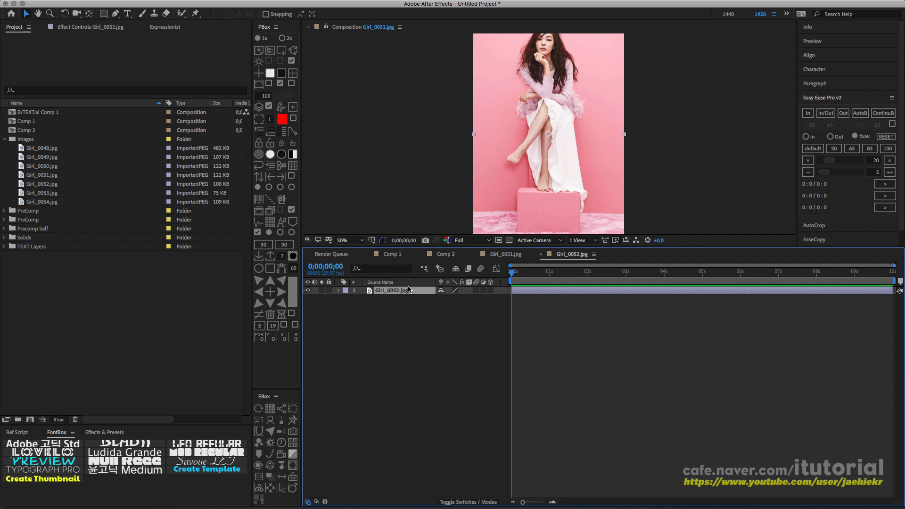
{"action": "left_click", "coordinate": [593, 254]}
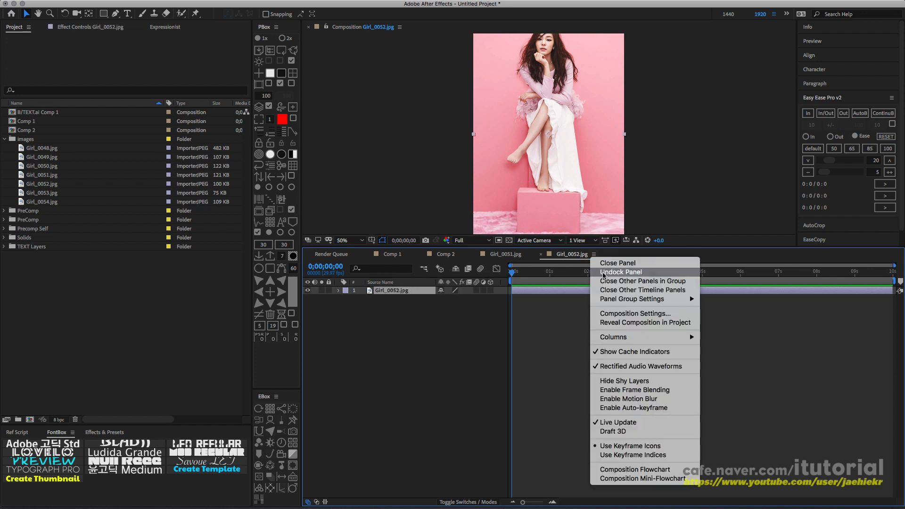
{"action": "left_click", "coordinate": [611, 314]}
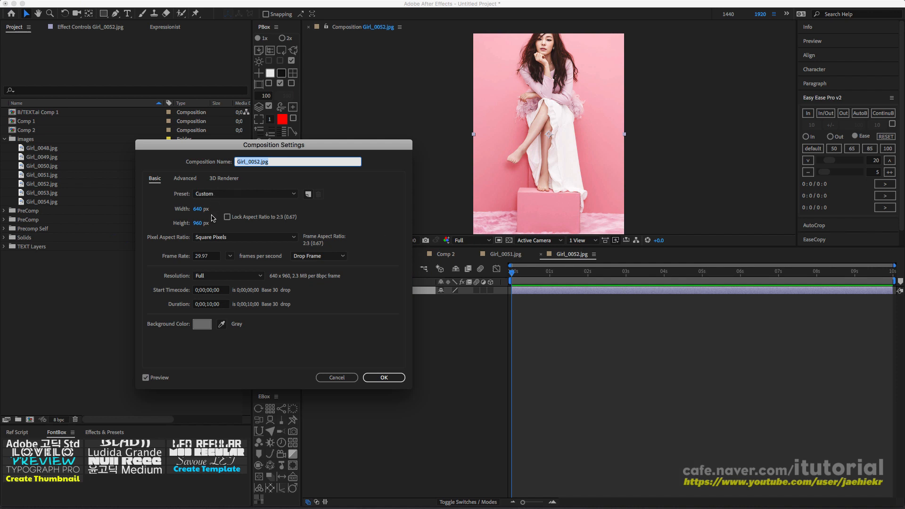
{"action": "left_click", "coordinate": [198, 223]}
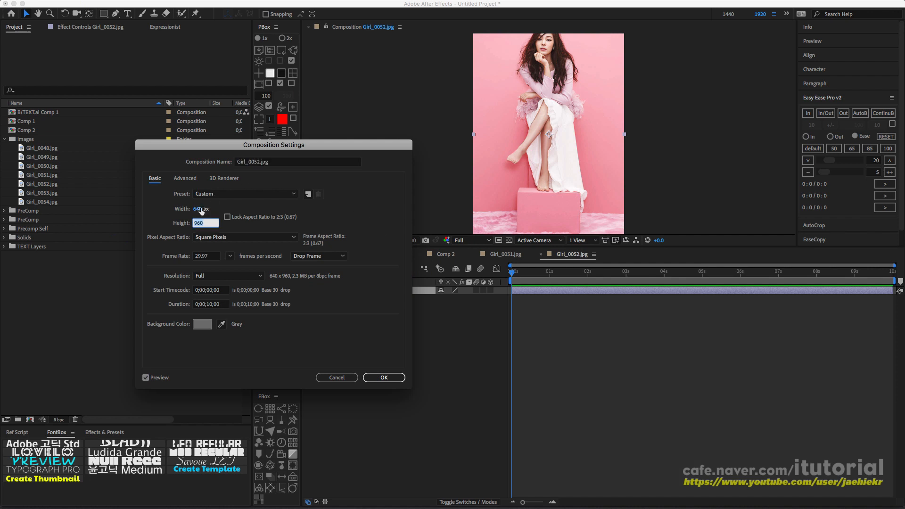
{"action": "type", "text": "64"}
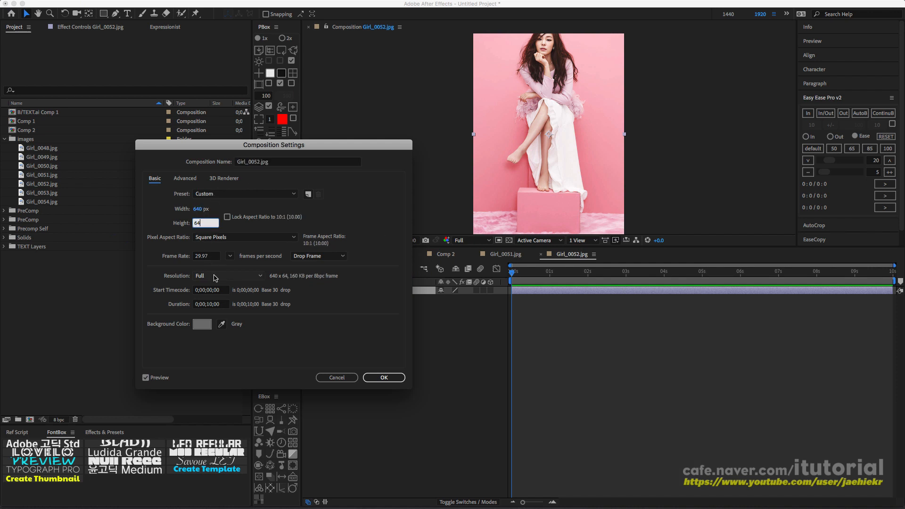
{"action": "type", "text": "0"}
{"action": "left_click", "coordinate": [384, 377]}
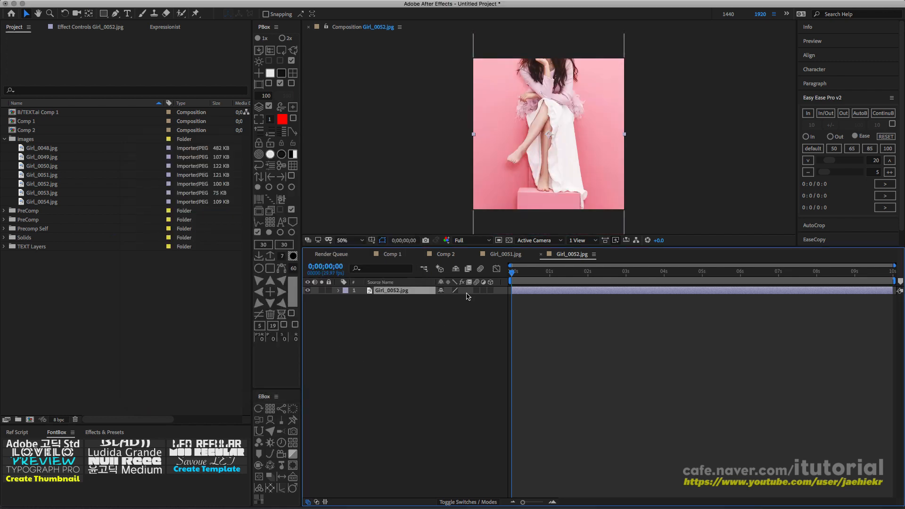
- Enlarge and reposition the photo in the Girl_0052.jpg precomp so the head and upper body fill the square frame
{"action": "left_click_drag", "start_coordinate": [550, 161], "coordinate": [547, 133]}
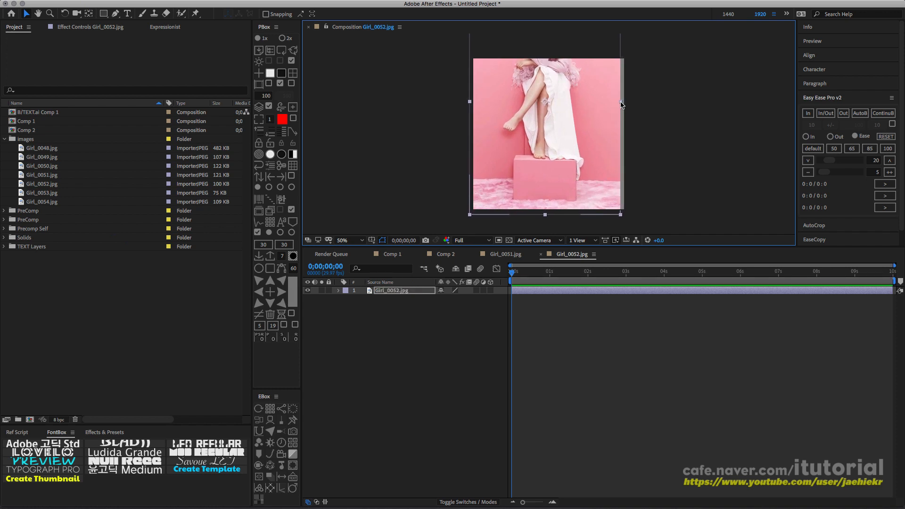
{"action": "left_click_drag", "start_coordinate": [620, 102], "coordinate": [647, 103]}
{"action": "left_click_drag", "start_coordinate": [583, 113], "coordinate": [576, 193]}
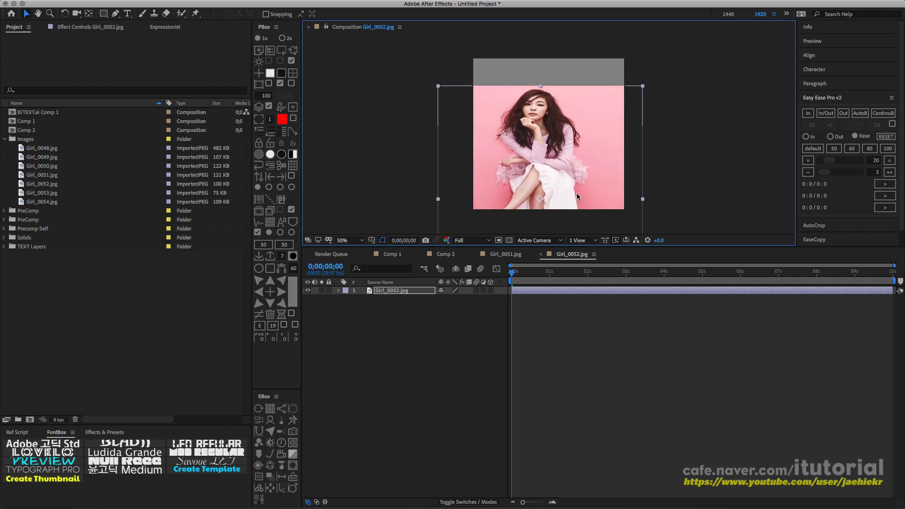
{"action": "left_click_drag", "start_coordinate": [642, 87], "coordinate": [651, 35]}
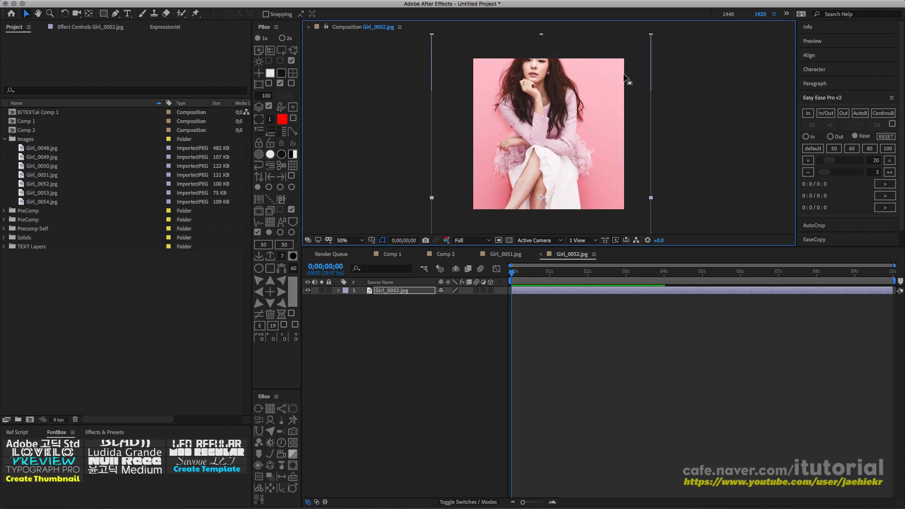
{"action": "left_click_drag", "start_coordinate": [565, 94], "coordinate": [571, 114]}
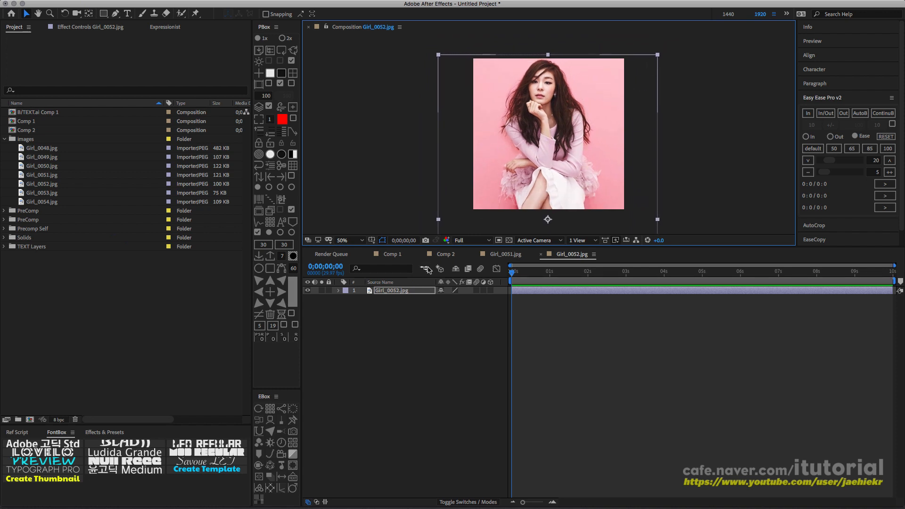
- In Comp 2, move the red null between the first column's cells up and the green Line_1 null right to resize the cells
{"action": "left_click", "coordinate": [445, 254]}
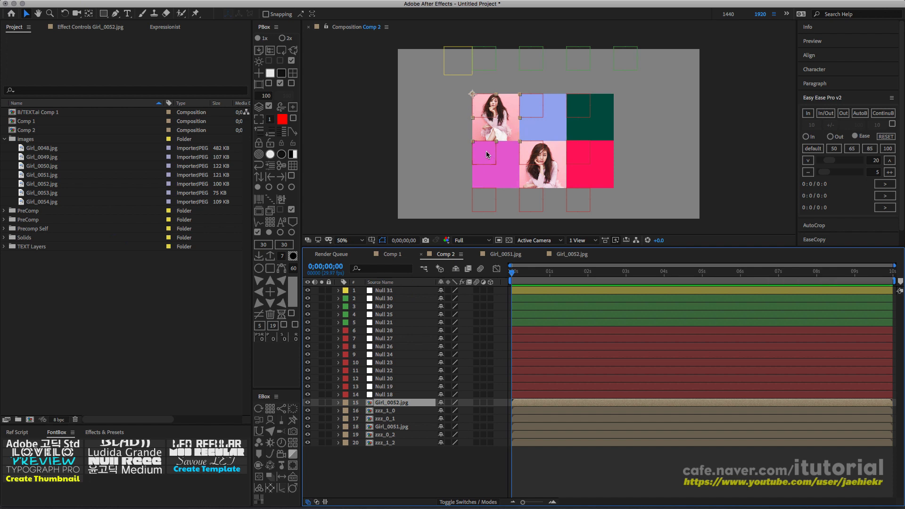
{"action": "left_click_drag", "start_coordinate": [485, 151], "coordinate": [490, 134]}
{"action": "left_click_drag", "start_coordinate": [529, 60], "coordinate": [557, 61]}
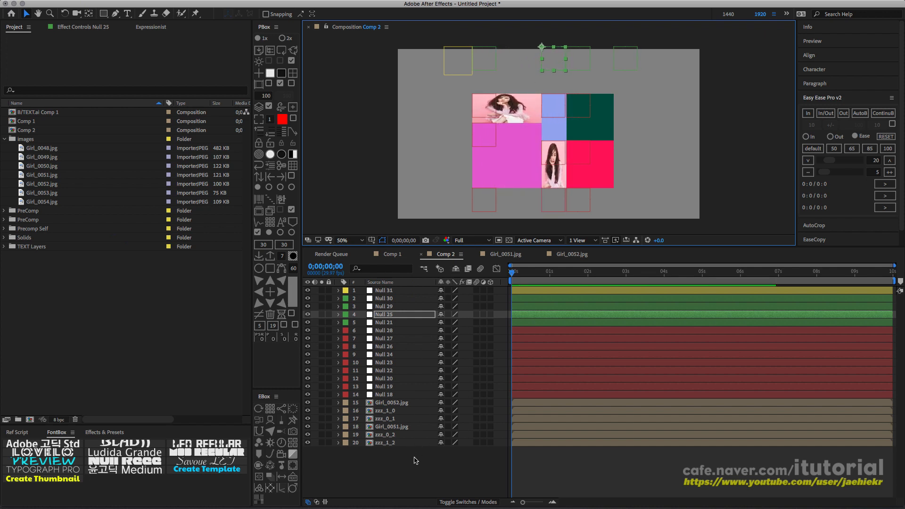
- Try an Opacity of 46% on all six cell layers in Comp 2 and undo it
{"action": "left_click_drag", "start_coordinate": [407, 467], "coordinate": [390, 402]}
{"action": "key", "text": "t"}
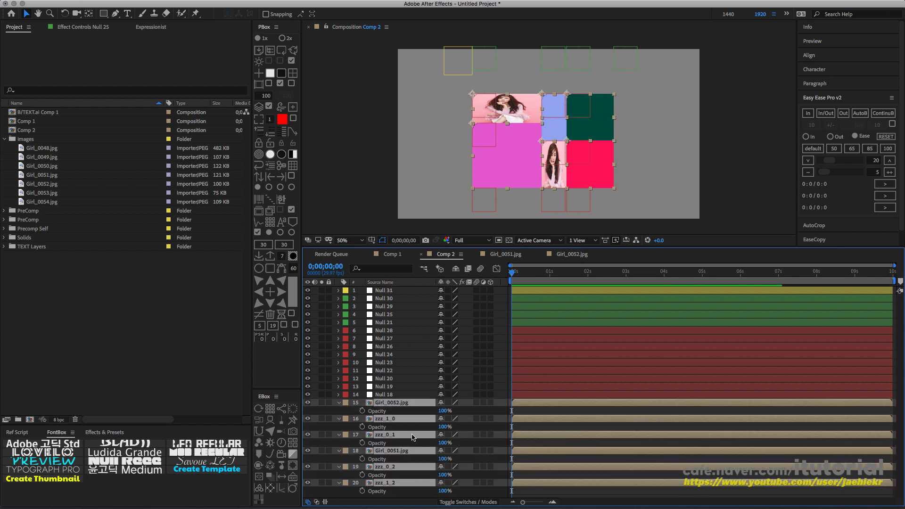
{"action": "left_click_drag", "start_coordinate": [443, 410], "coordinate": [417, 410]}
{"action": "left_click", "coordinate": [503, 379]}
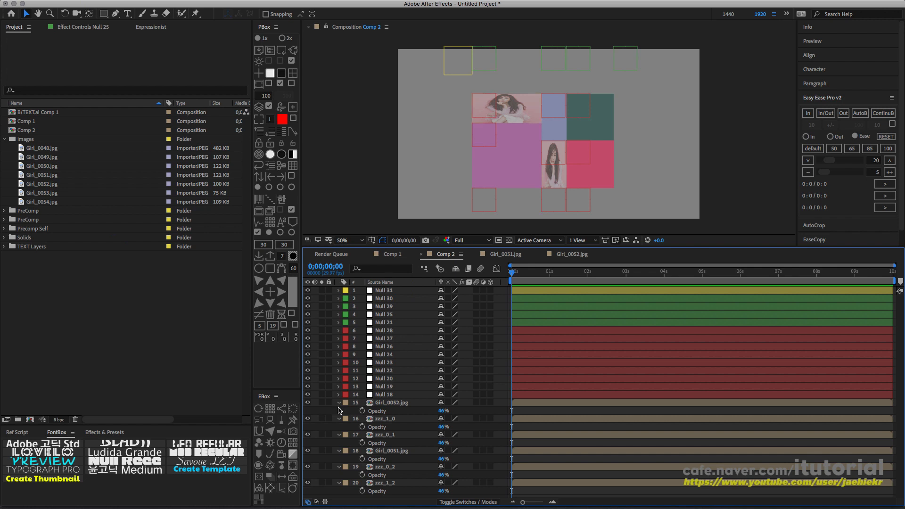
{"action": "key", "text": "super+z"}
{"action": "key", "text": "super+z"}
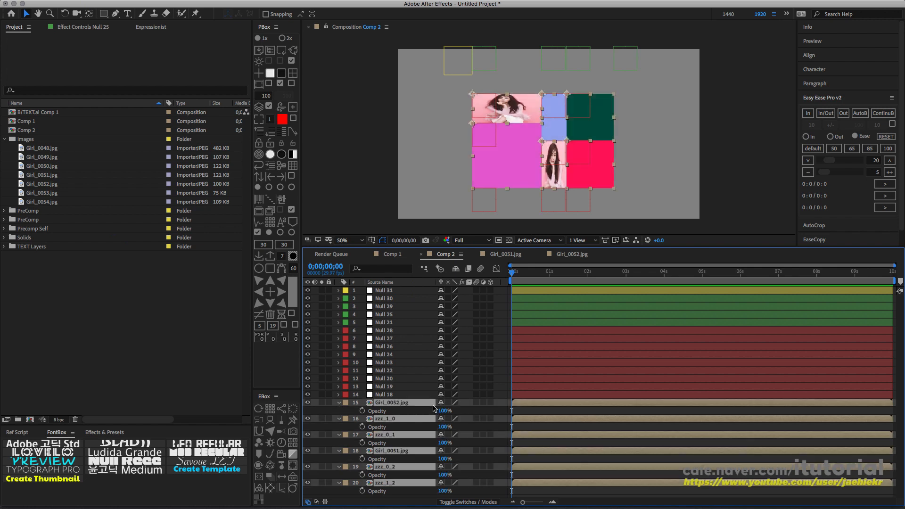
{"action": "left_click", "coordinate": [339, 404]}
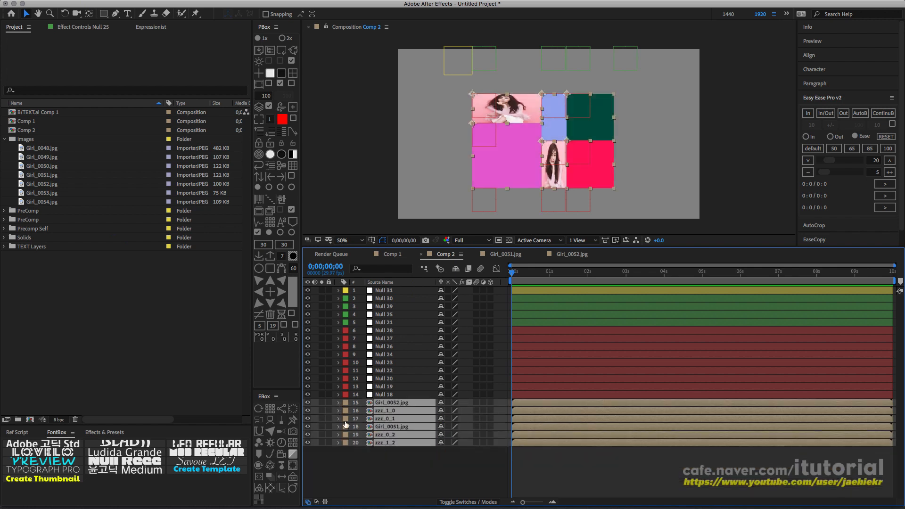
{"action": "left_click", "coordinate": [378, 458]}
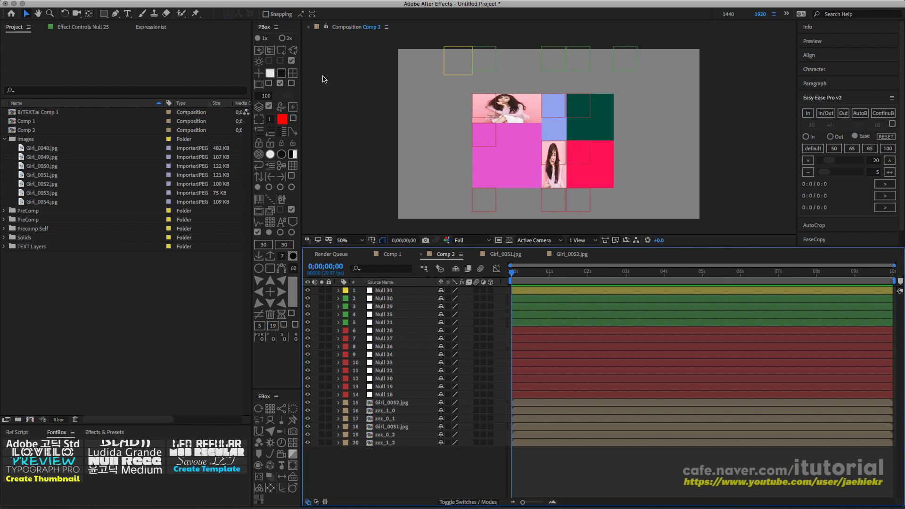
- Change the Comp 2 background to black and show layer names instead of source names in the layer list
{"action": "left_click", "coordinate": [281, 50]}
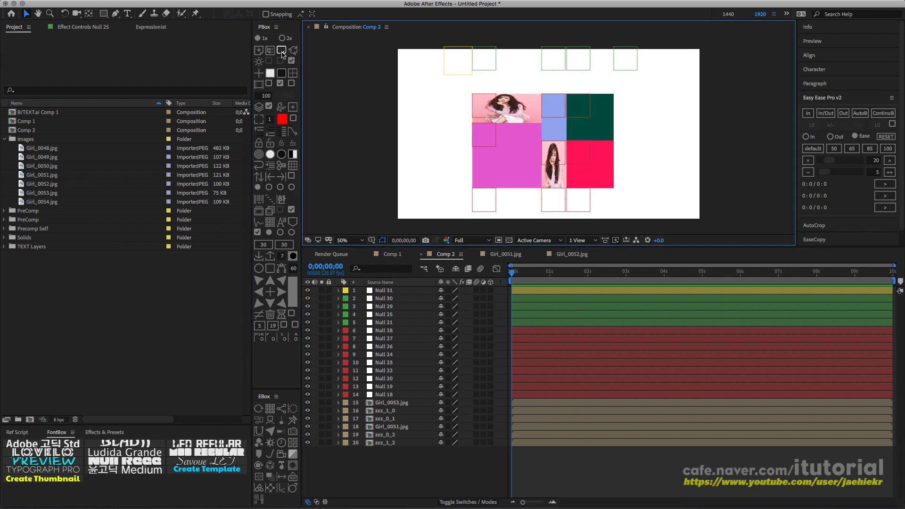
{"action": "left_click", "coordinate": [282, 52]}
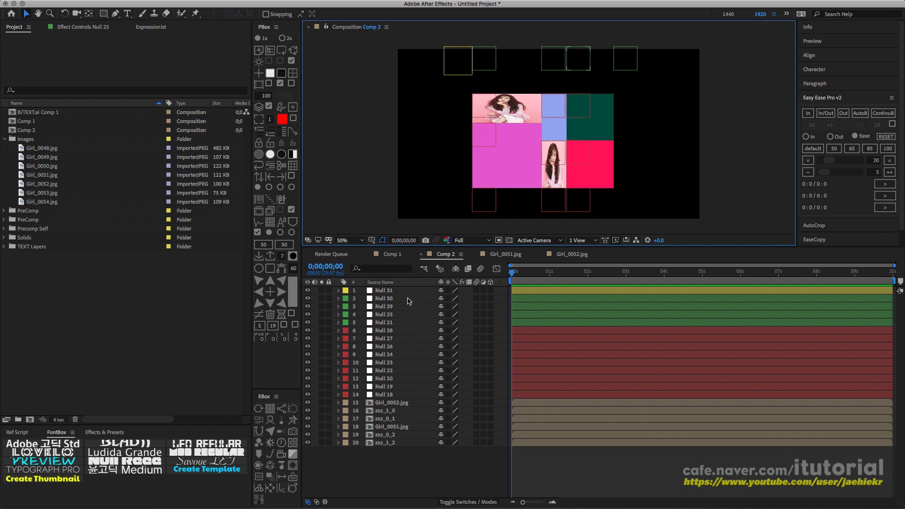
{"action": "left_click", "coordinate": [393, 283]}
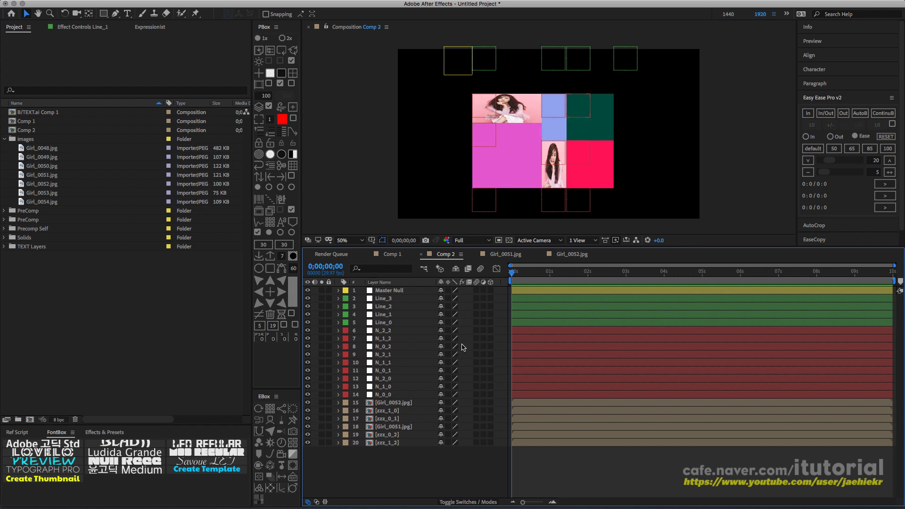
- Open the Dynamic Scale script and create a new 640 x 640 px composition, Comp 3, lasting 10 seconds with a black background
{"action": "left_click", "coordinate": [263, 498]}
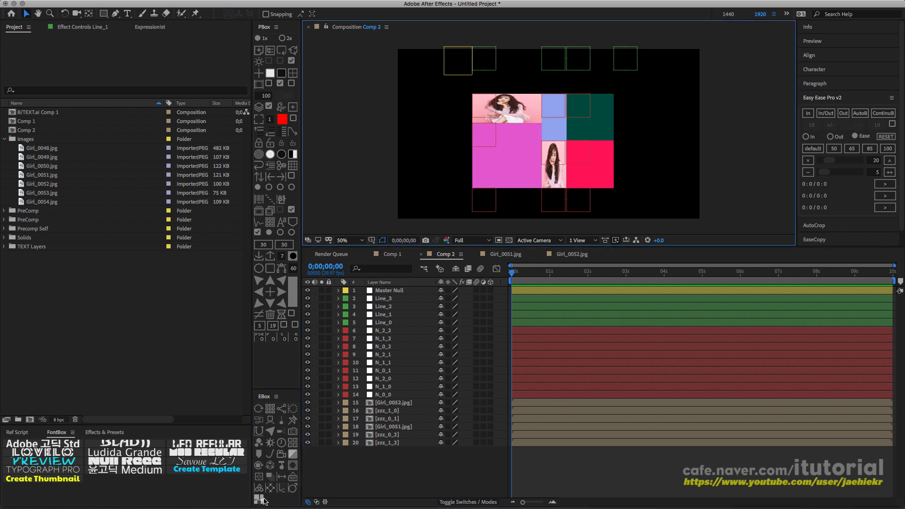
{"action": "left_click_drag", "start_coordinate": [353, 152], "coordinate": [310, 116]}
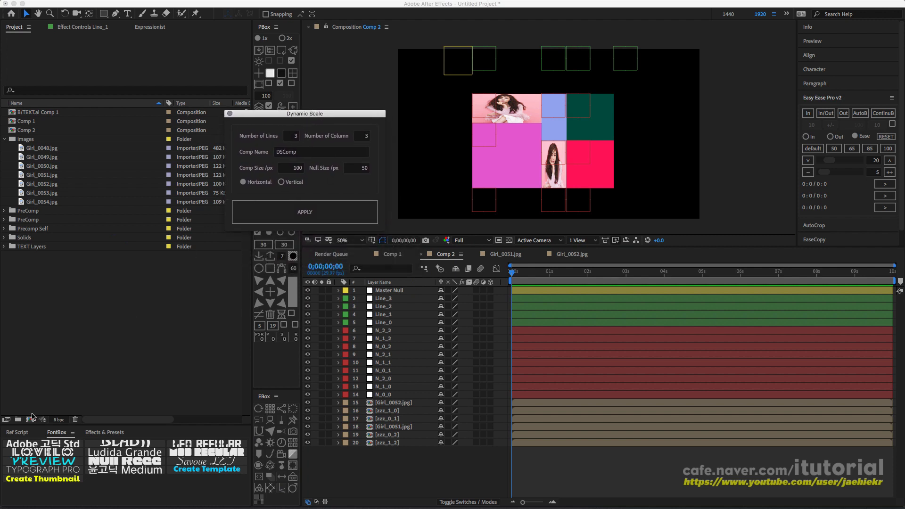
{"action": "left_click", "coordinate": [30, 419]}
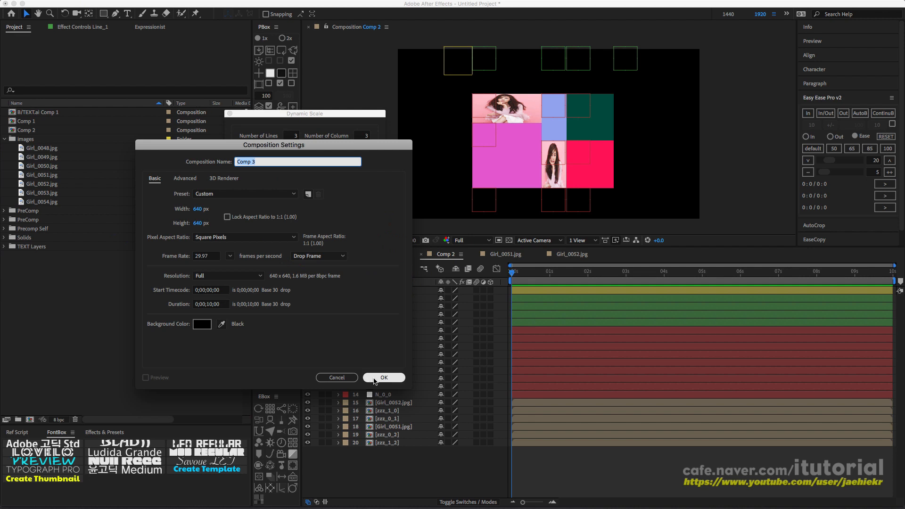
{"action": "left_click", "coordinate": [370, 377]}
- Generate a horizontal Dynamic Scale grid with 4 lines and 6 columns in Comp 3, using comp size 100 px and null size 50 px
{"action": "left_click_drag", "start_coordinate": [347, 115], "coordinate": [331, 112]}
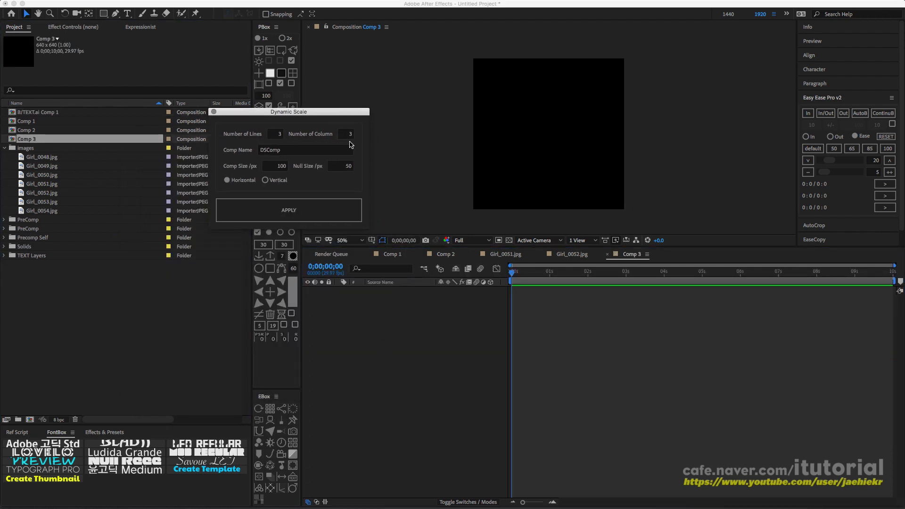
{"action": "left_click", "coordinate": [276, 167]}
{"action": "left_click", "coordinate": [277, 135]}
{"action": "key", "text": "Tab"}
{"action": "left_click_drag", "start_coordinate": [320, 111], "coordinate": [305, 108]}
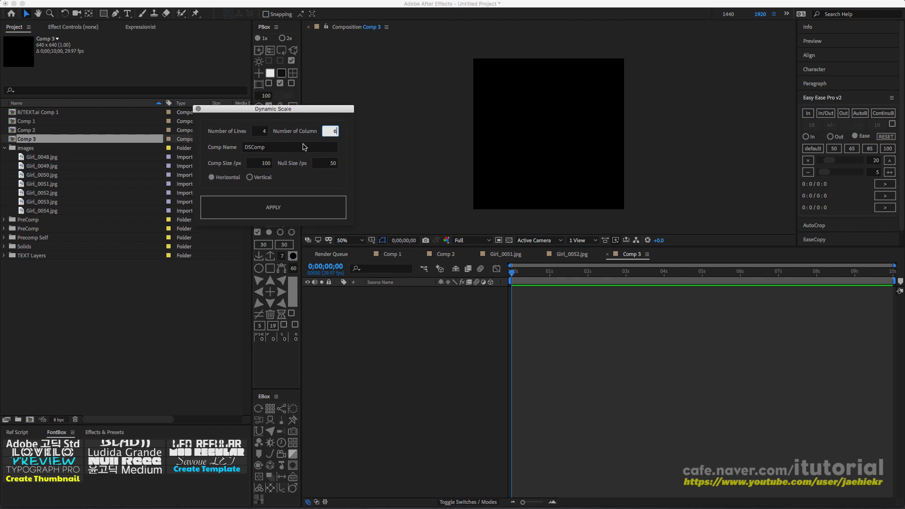
{"action": "left_click", "coordinate": [272, 211]}
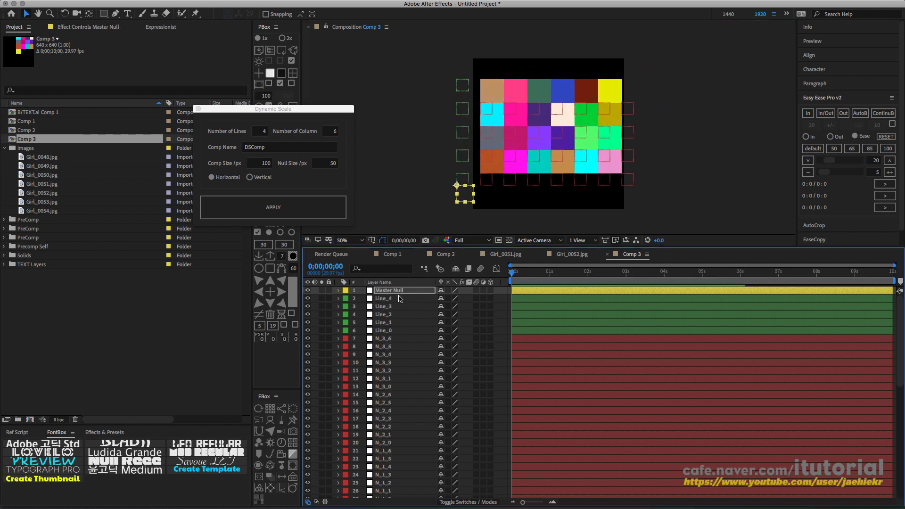
- Scale the Master Null to 76% and move it so the whole grid sits centred inside the Comp 3 frame
{"action": "key", "text": "s"}
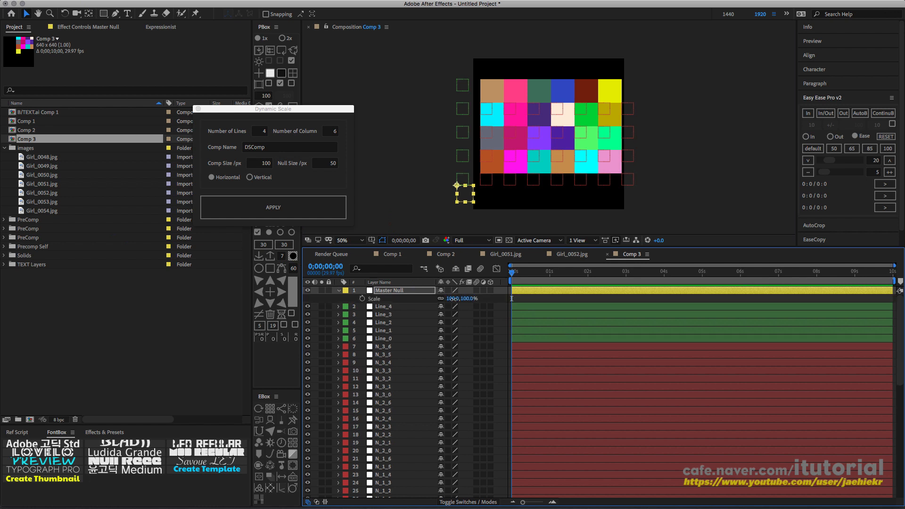
{"action": "left_click_drag", "start_coordinate": [451, 299], "coordinate": [440, 299]}
{"action": "left_click_drag", "start_coordinate": [462, 193], "coordinate": [489, 180]}
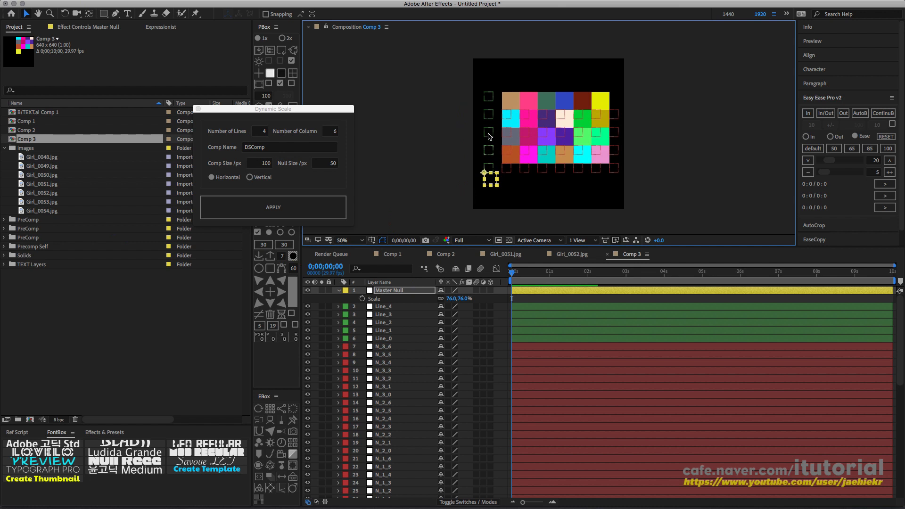
- Move a lower green line null up and a red null inside the Comp 3 grid slightly right to resize the cells
{"action": "left_click", "coordinate": [490, 157]}
{"action": "left_click_drag", "start_coordinate": [490, 159], "coordinate": [489, 139]}
{"action": "left_click", "coordinate": [490, 133]}
{"action": "mouse_move", "coordinate": [542, 151]}
{"action": "left_mouse_down"}
{"action": "mouse_move", "coordinate": [530, 150]}
{"action": "mouse_move", "coordinate": [547, 151]}
{"action": "left_mouse_up"}
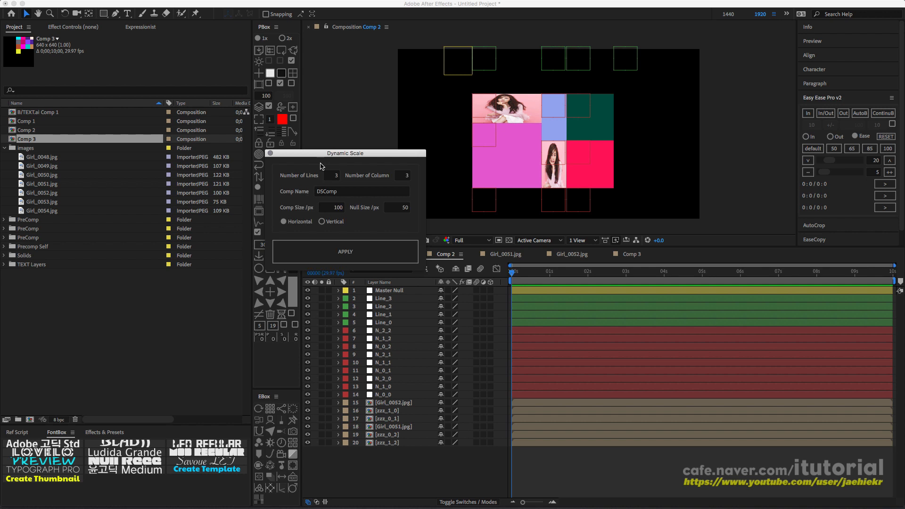
{"action": "left_click_drag", "start_coordinate": [361, 155], "coordinate": [334, 144]}
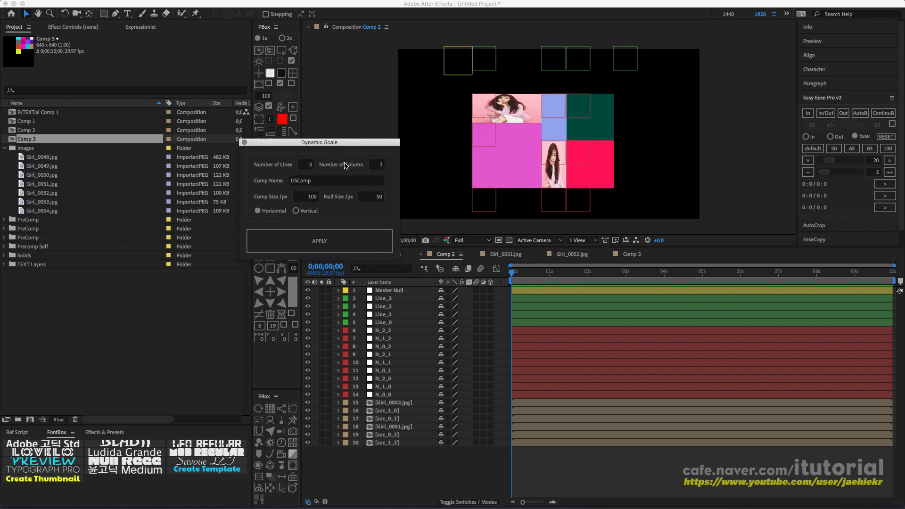